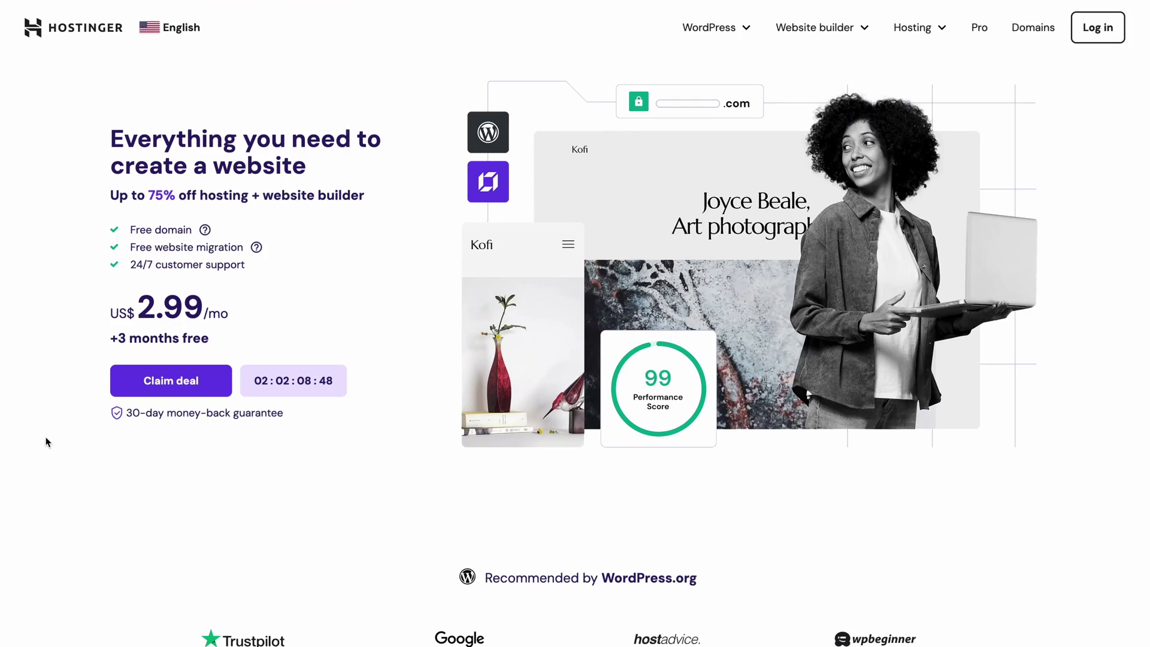
- Choose the Business Web Hosting plan with a 48-month billing period
{"action": "scroll", "coordinate": [47, 442], "scroll_direction": "down", "scroll_amount": 5}
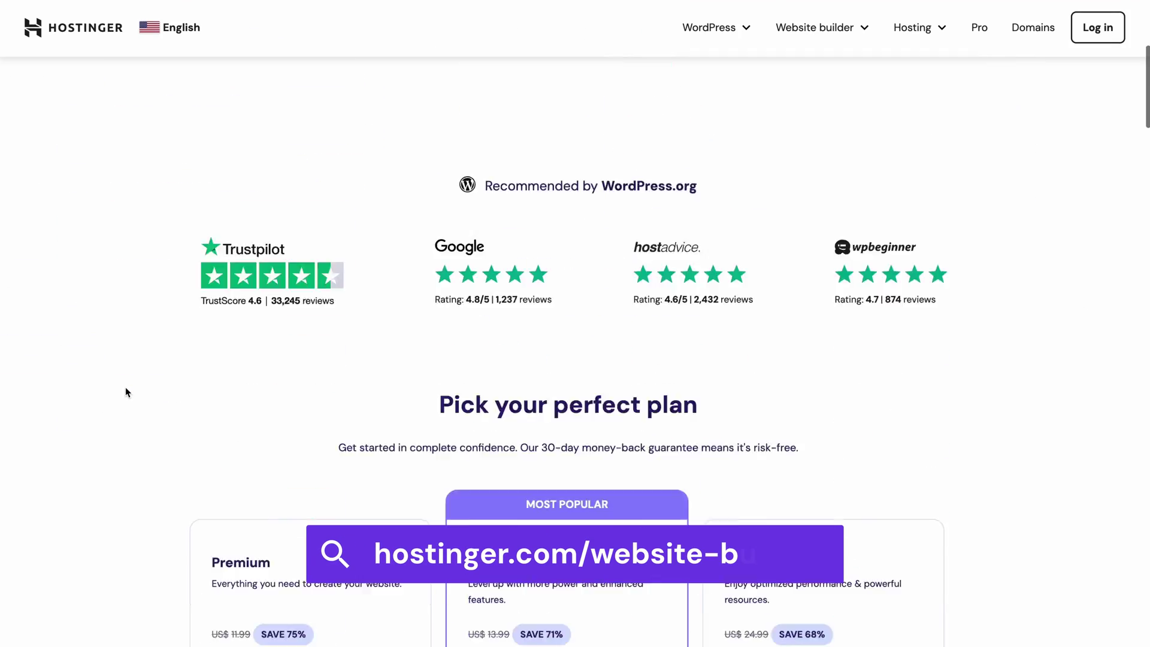
{"action": "scroll", "coordinate": [124, 395], "scroll_direction": "down", "scroll_amount": 5}
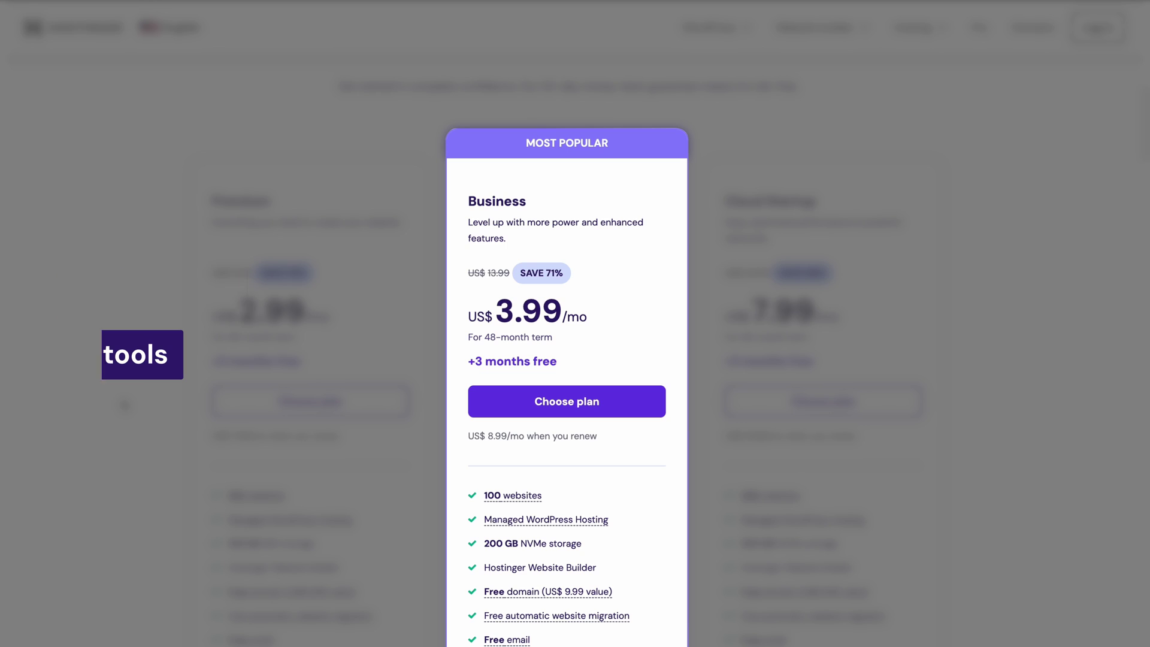
{"action": "left_click", "coordinate": [483, 400]}
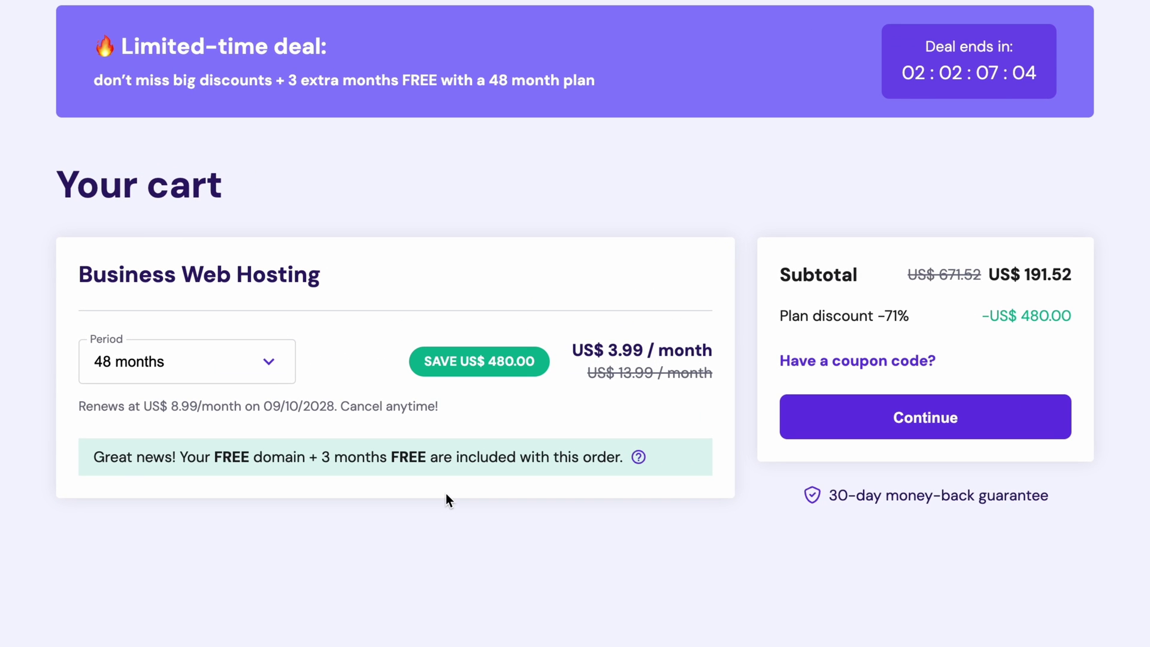
{"action": "left_click", "coordinate": [279, 367]}
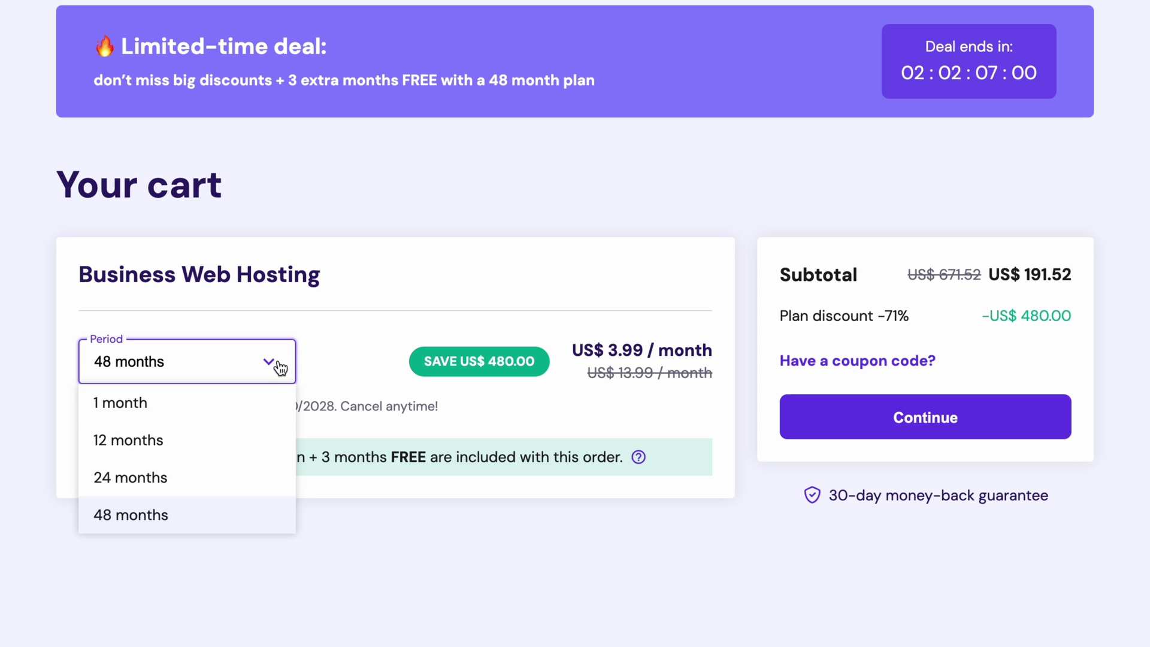
{"action": "left_click", "coordinate": [238, 513]}
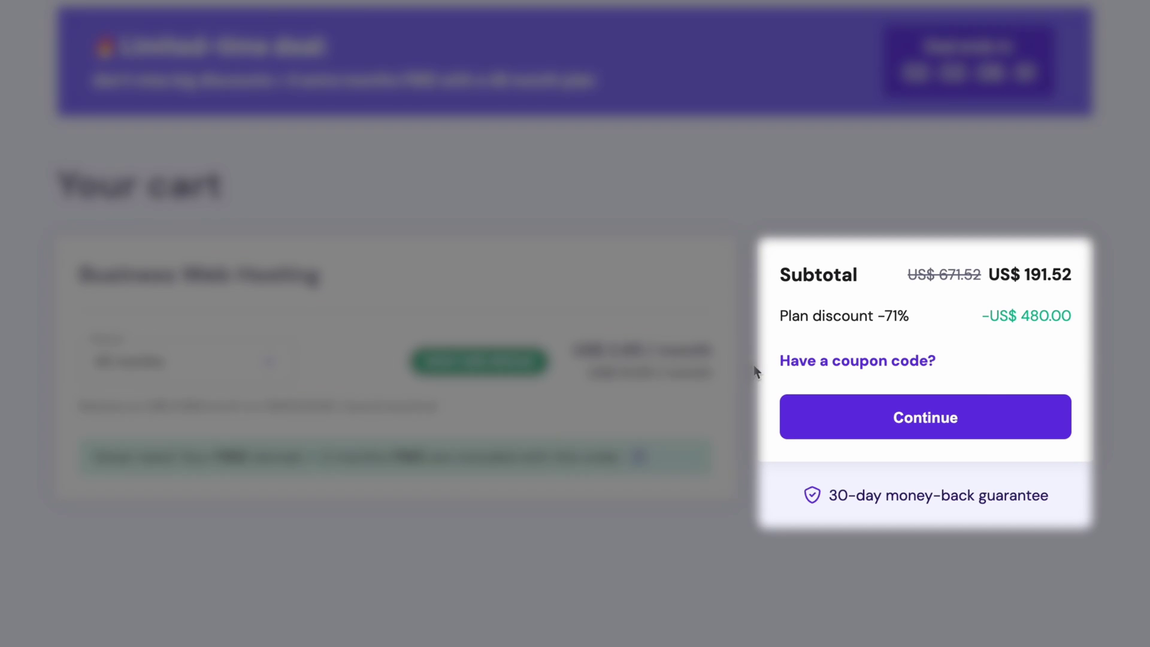
- Apply coupon code WB10 to the cart and continue to checkout
{"action": "left_click", "coordinate": [804, 362]}
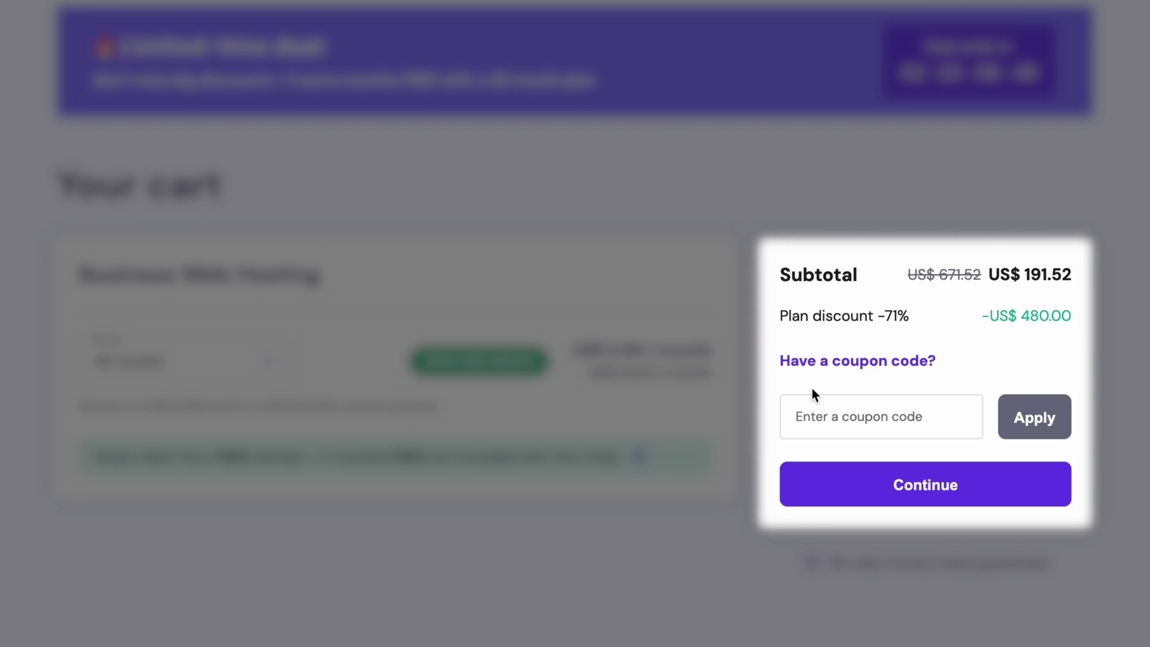
{"action": "left_click", "coordinate": [816, 405]}
{"action": "type", "text": "WB10"}
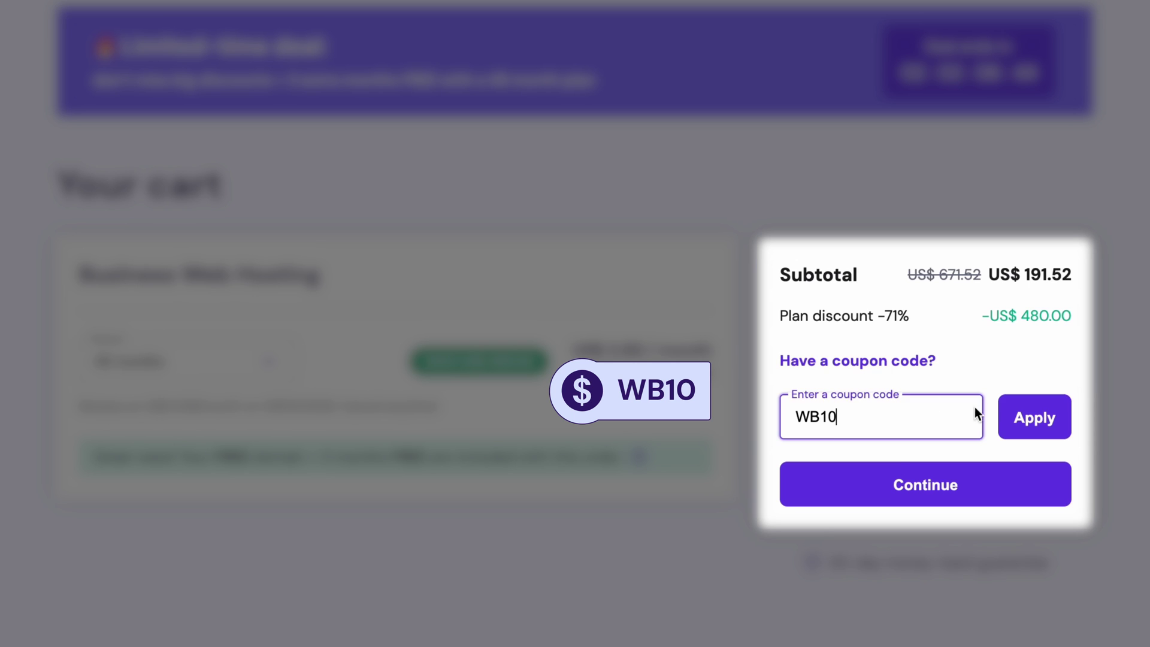
{"action": "left_click", "coordinate": [1019, 413]}
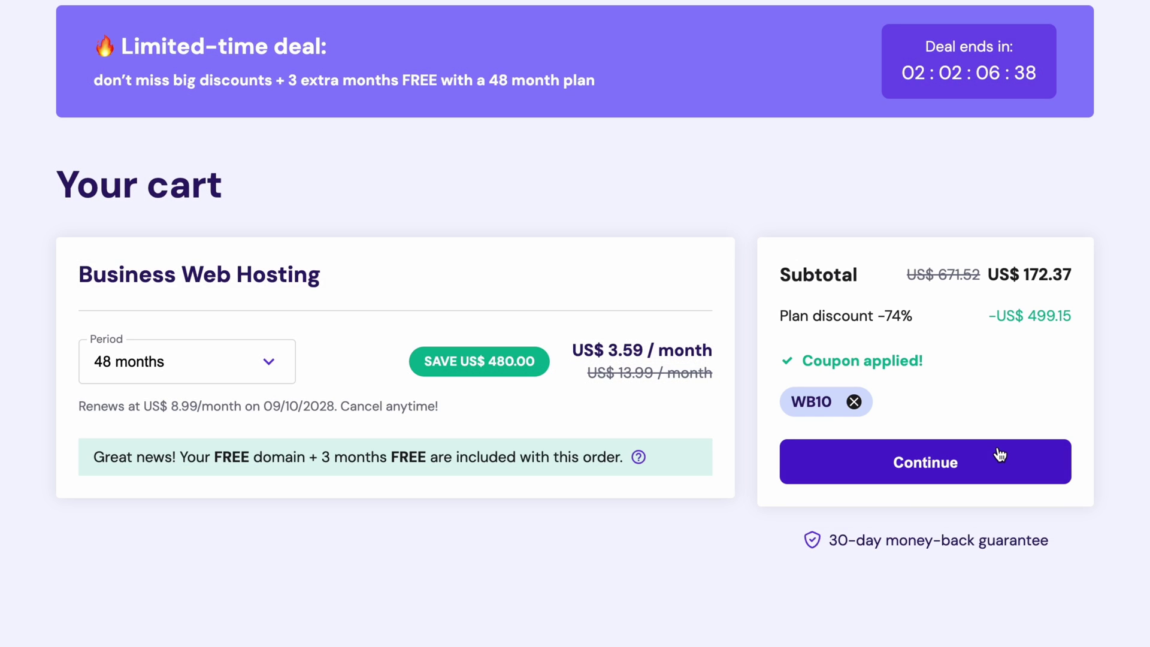
{"action": "left_click", "coordinate": [998, 454]}
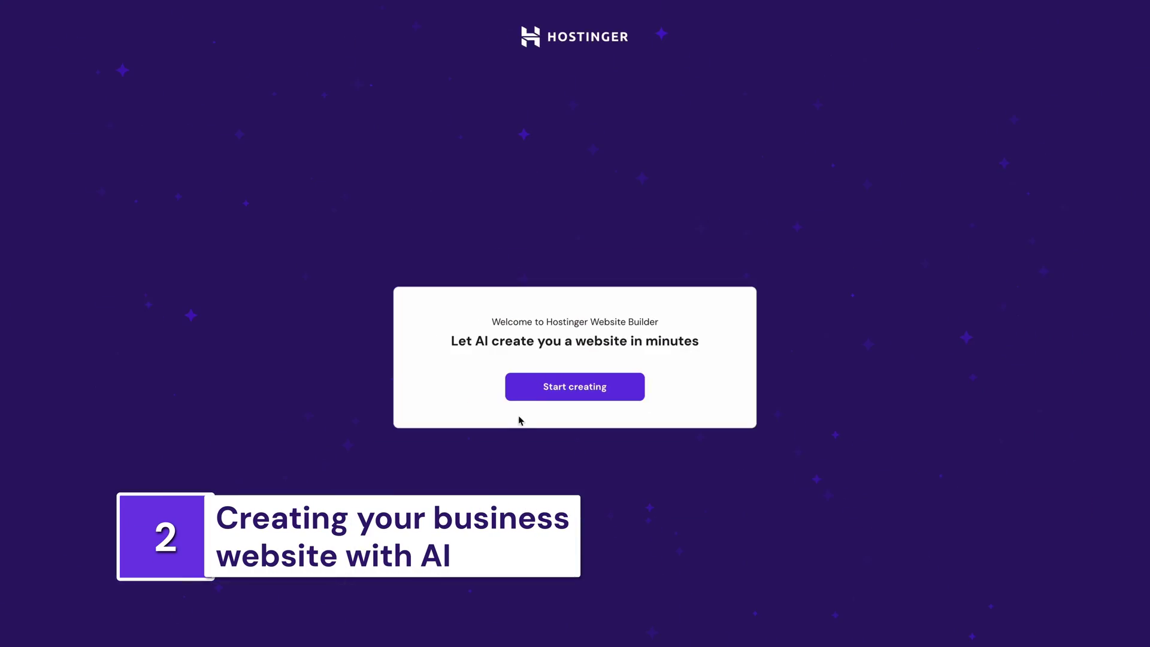
- Start an AI site as a Business showcase and paste in the business description
{"action": "left_click", "coordinate": [537, 398]}
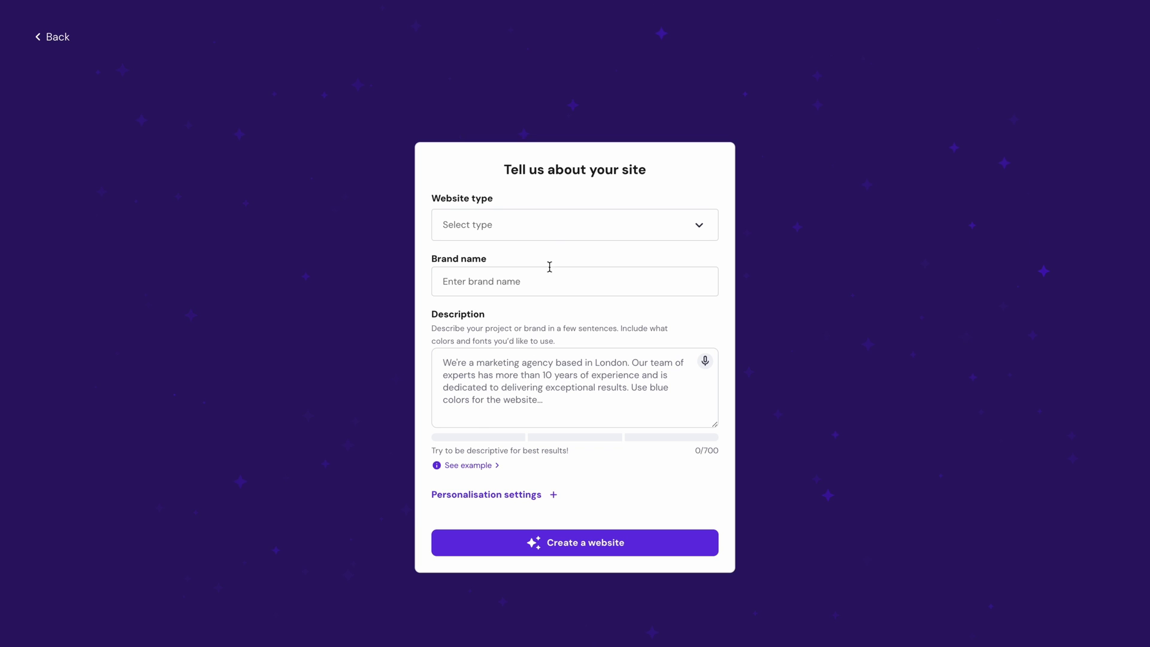
{"action": "left_click", "coordinate": [552, 229]}
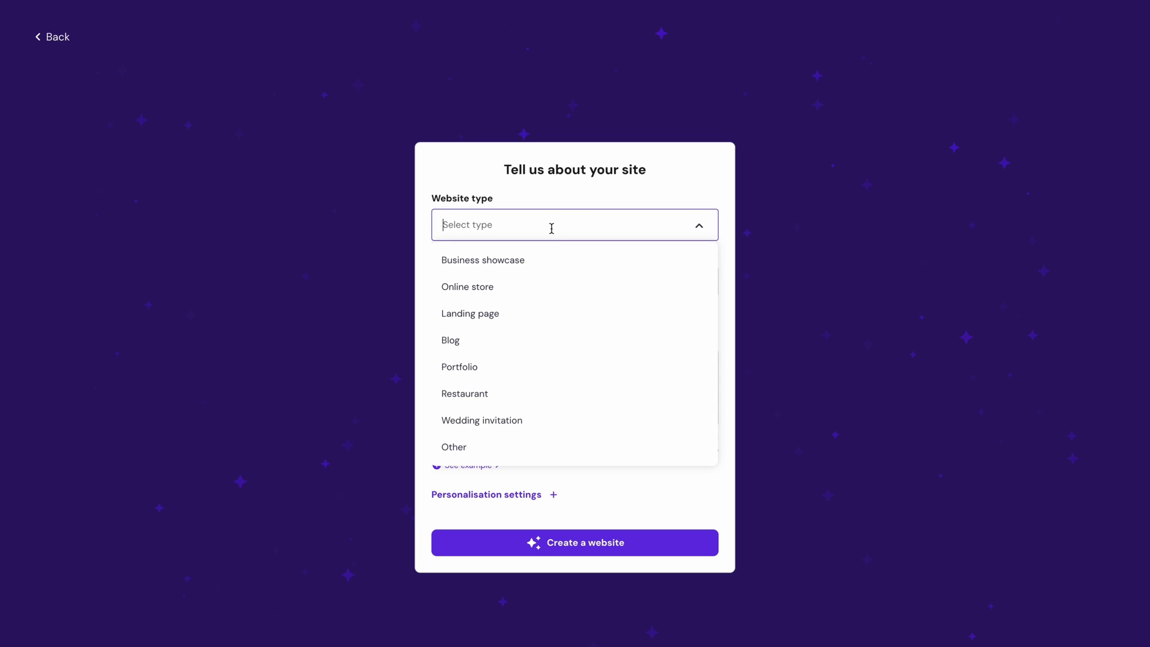
{"action": "left_click", "coordinate": [547, 259]}
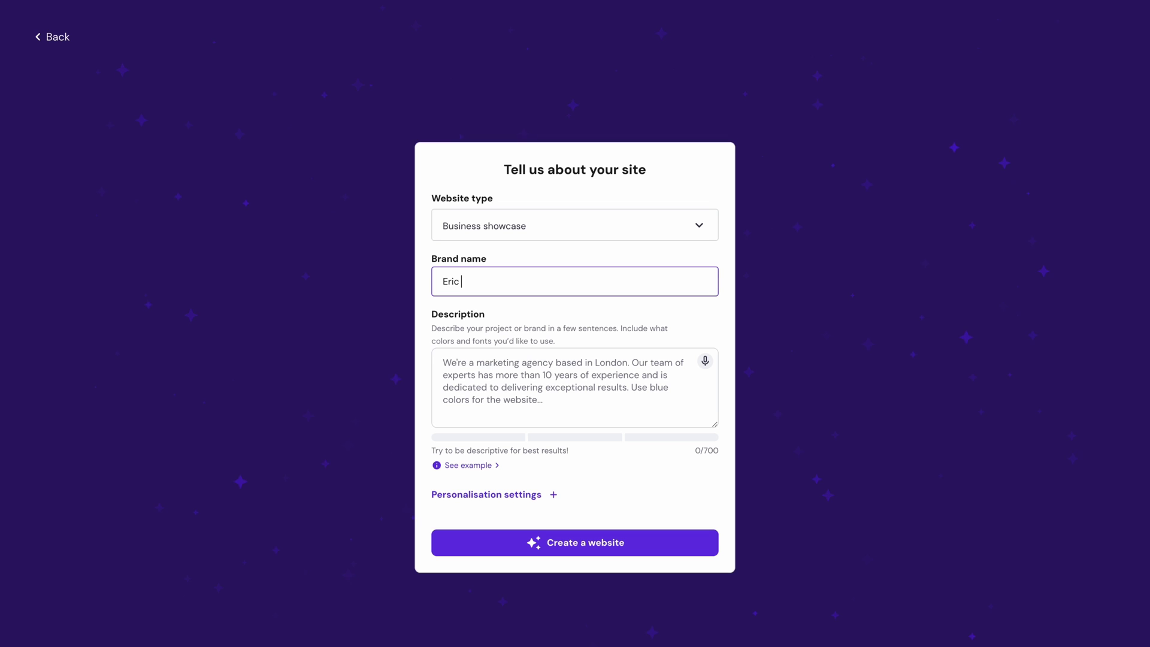
{"action": "left_click", "coordinate": [538, 366]}
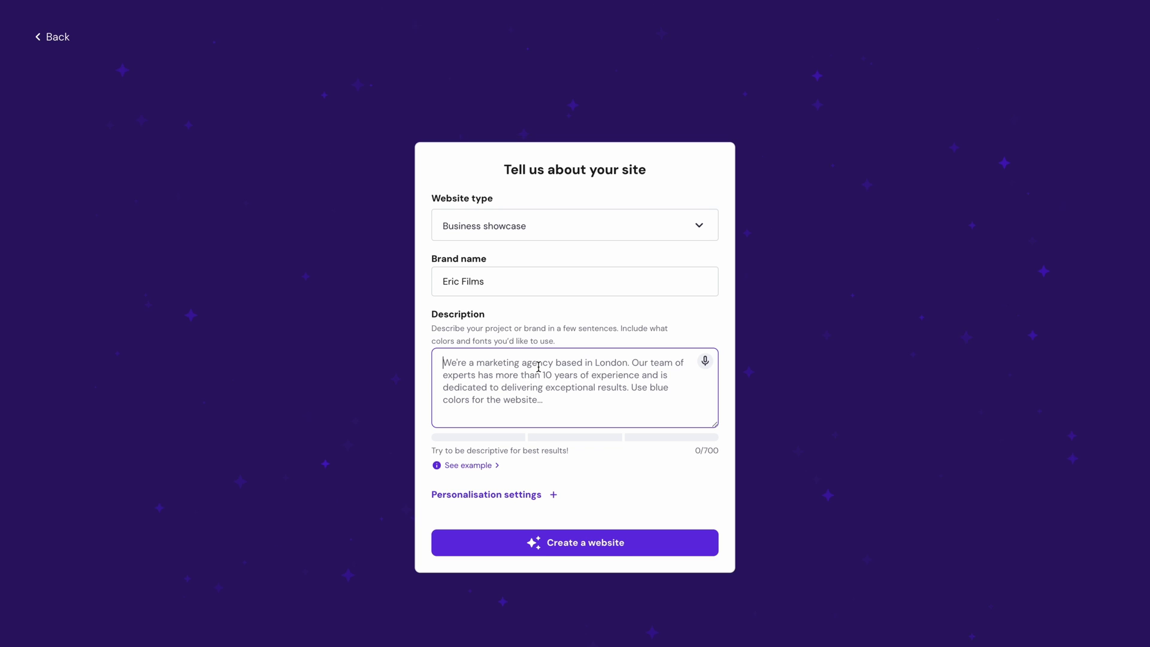
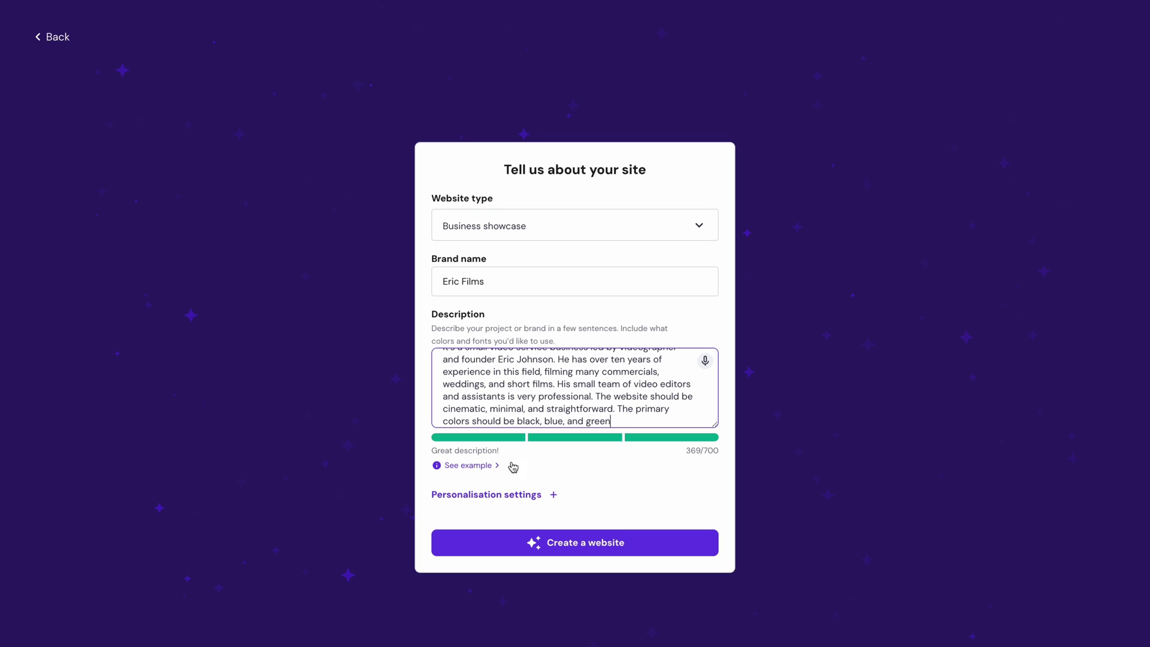
- Set a custom blue, black and green colour palette and generate the website
{"action": "left_click", "coordinate": [505, 495]}
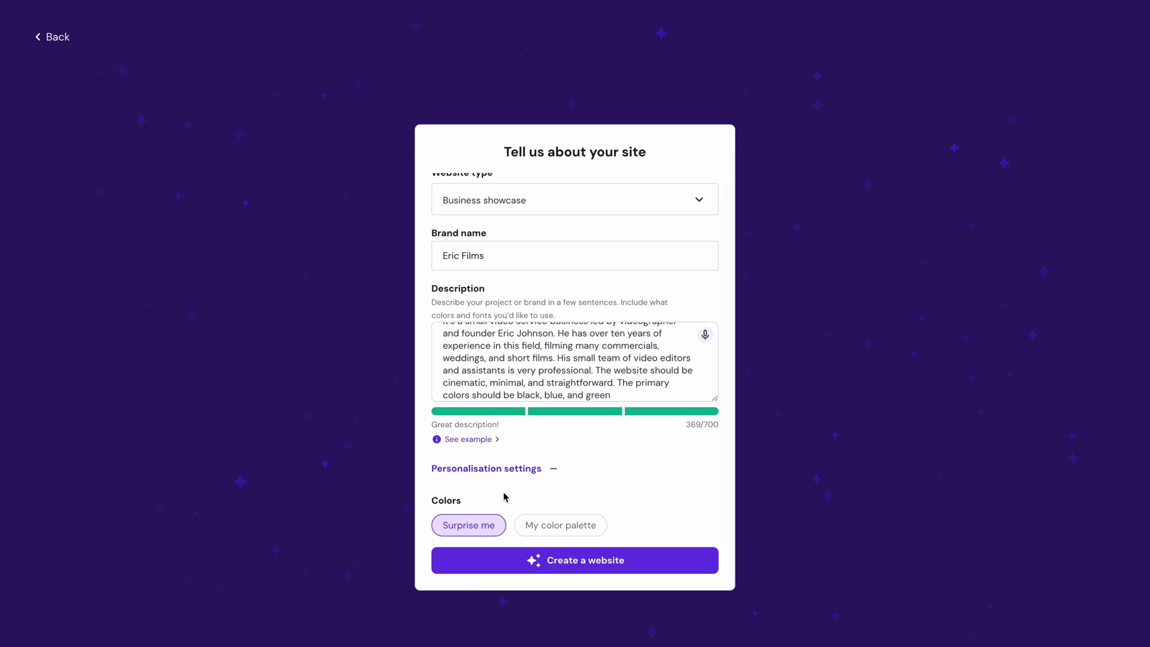
{"action": "left_click", "coordinate": [534, 525]}
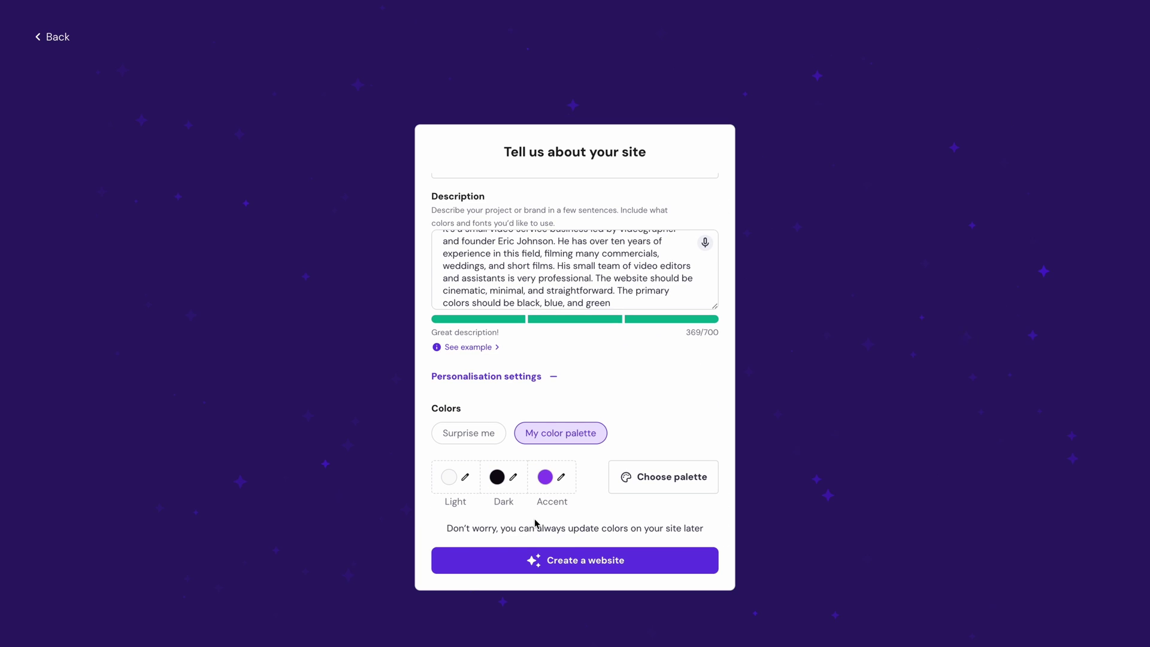
{"action": "left_click", "coordinate": [462, 477]}
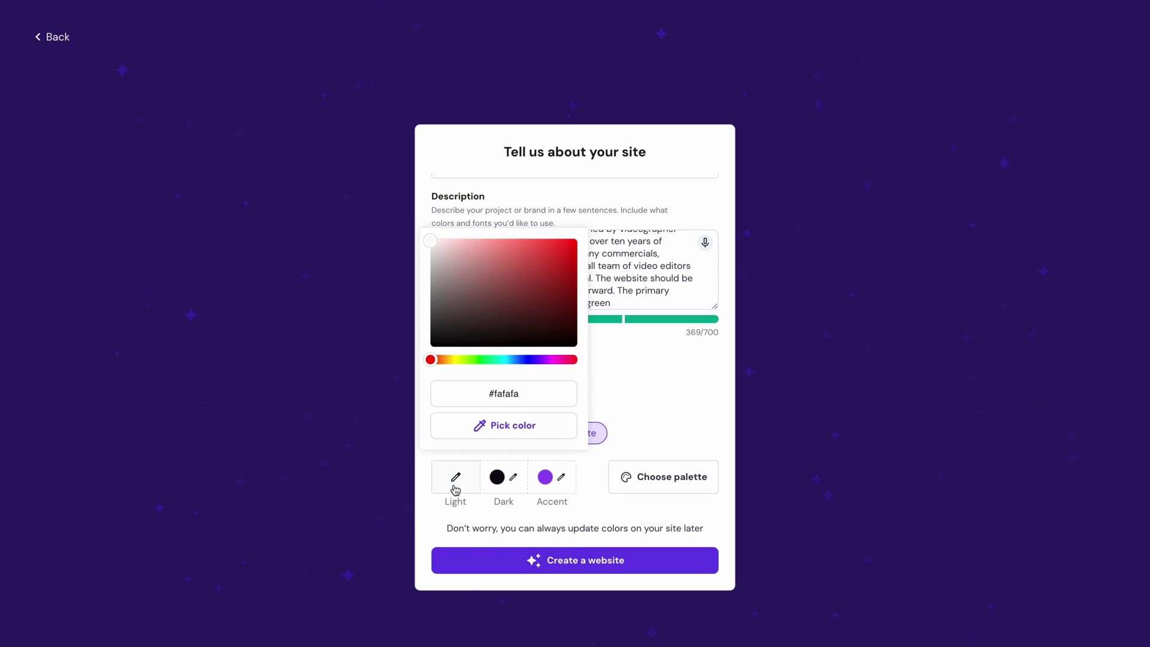
{"action": "left_click", "coordinate": [590, 485]}
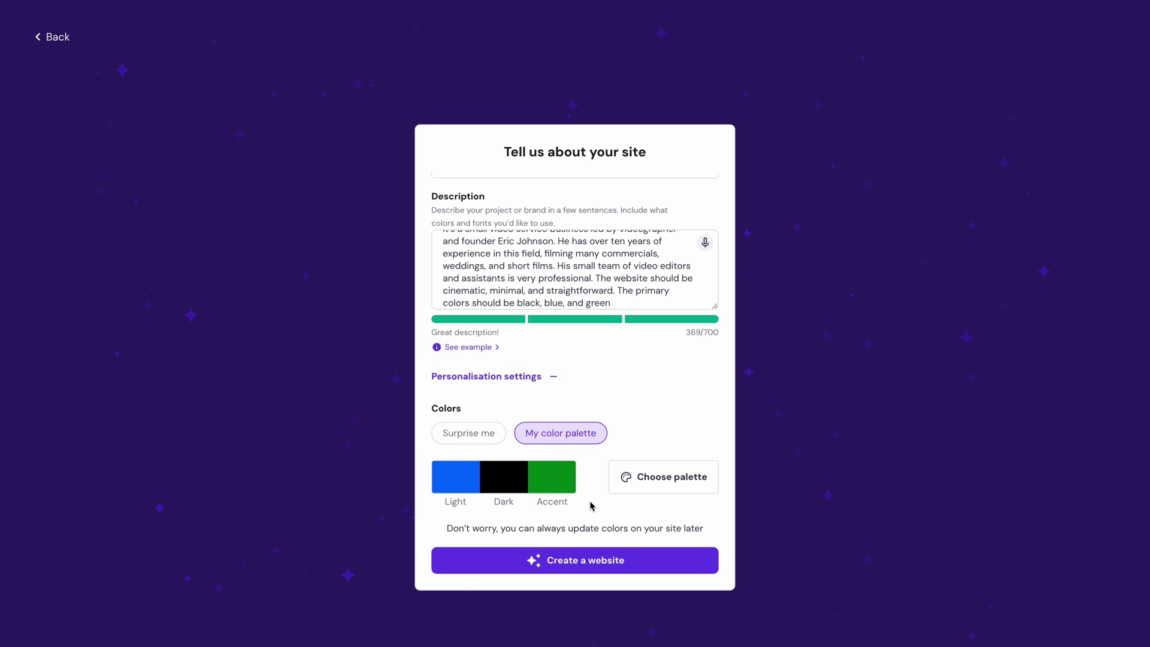
{"action": "left_click", "coordinate": [597, 559]}
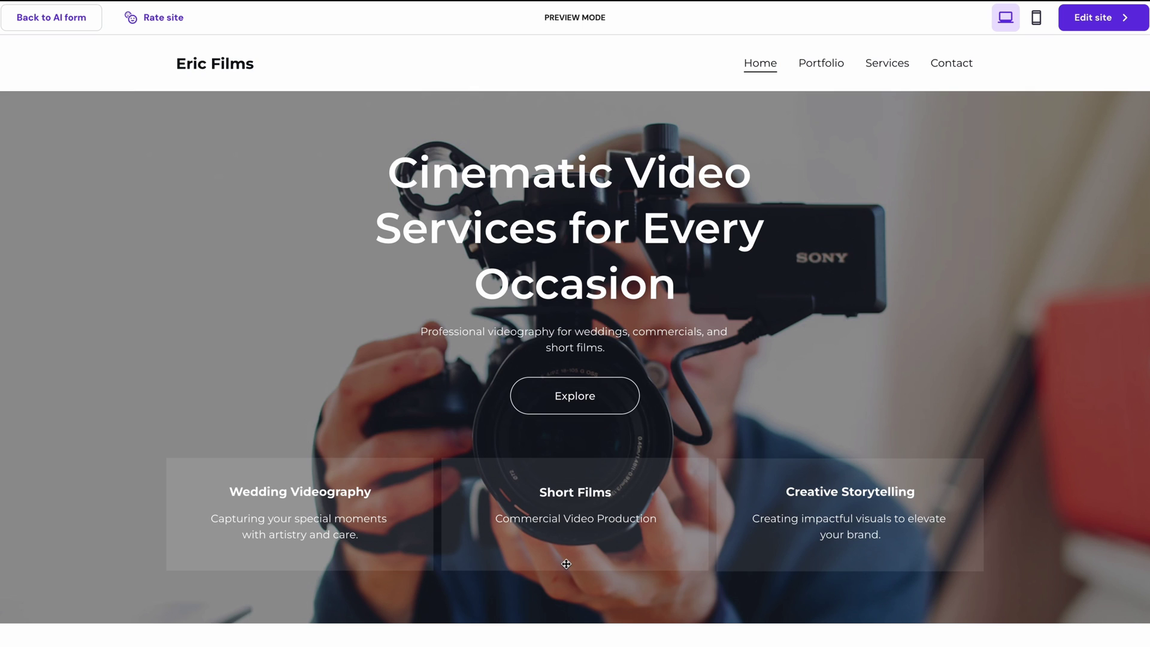
- Browse the Portfolio, Services and Contact pages, then return to Home
{"action": "left_click", "coordinate": [822, 63]}
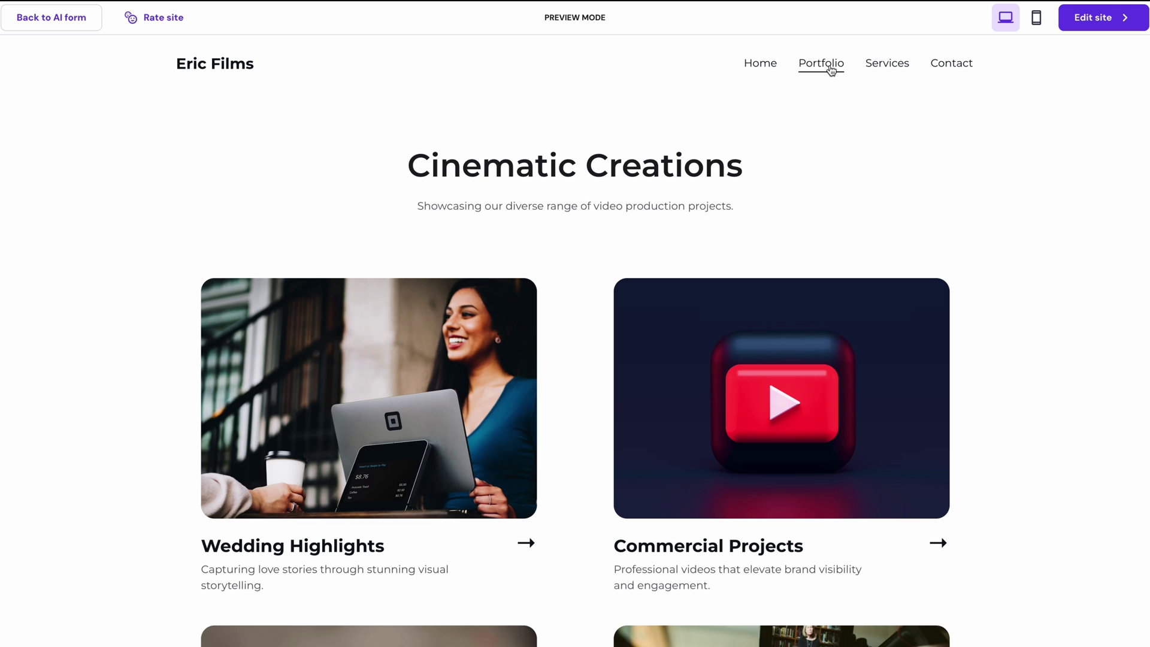
{"action": "left_click", "coordinate": [879, 74]}
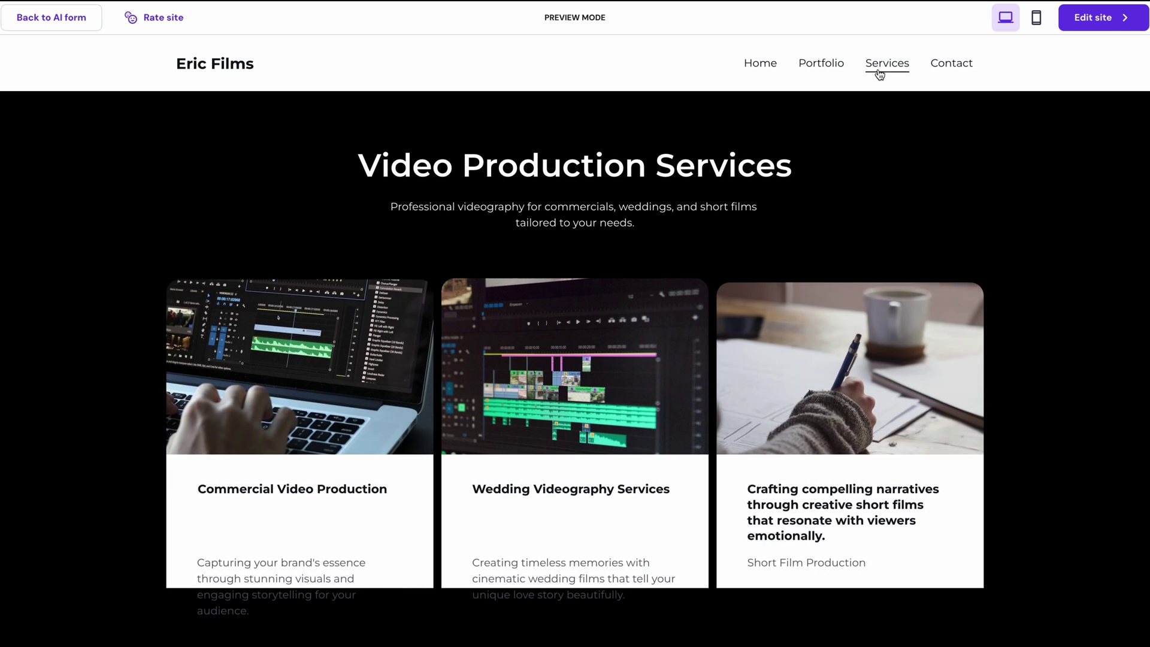
{"action": "left_click", "coordinate": [940, 73]}
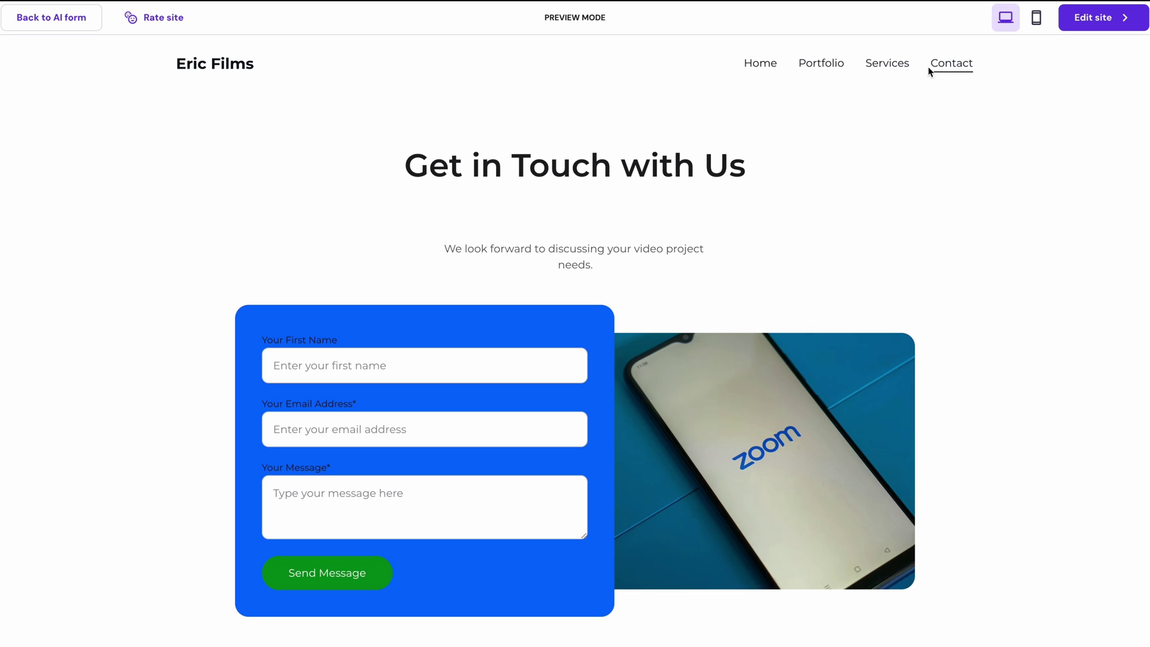
{"action": "left_click", "coordinate": [767, 64]}
{"action": "scroll", "coordinate": [605, 380], "scroll_direction": "down", "scroll_amount": 15}
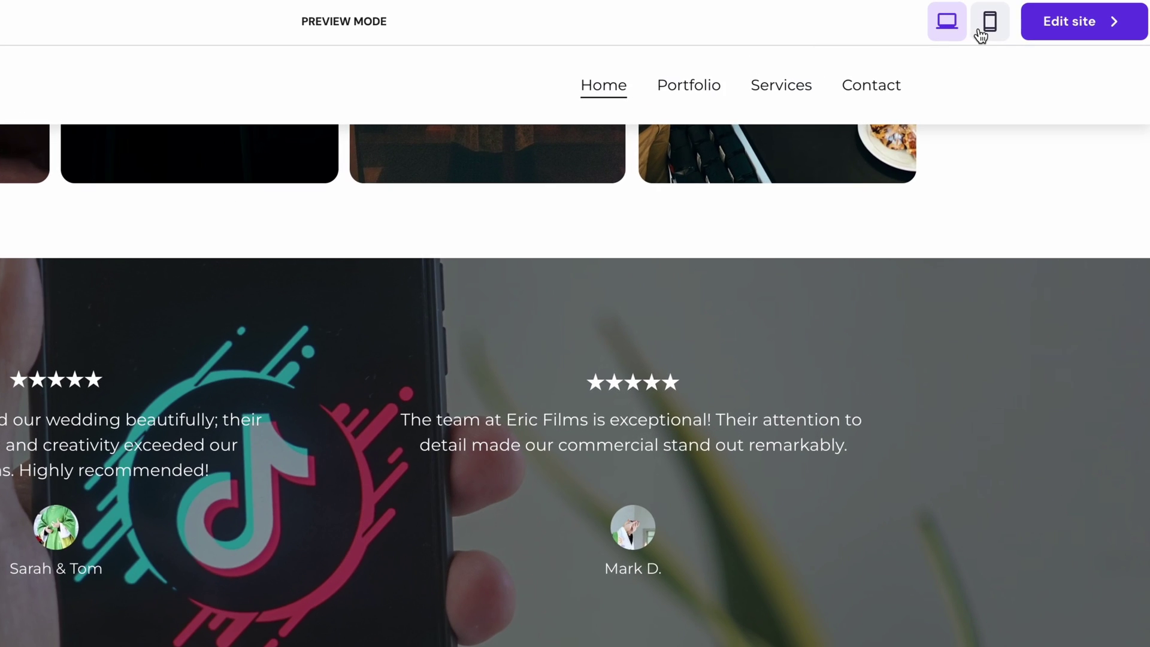
- Scroll through the site in the mobile phone preview
{"action": "left_click", "coordinate": [989, 25]}
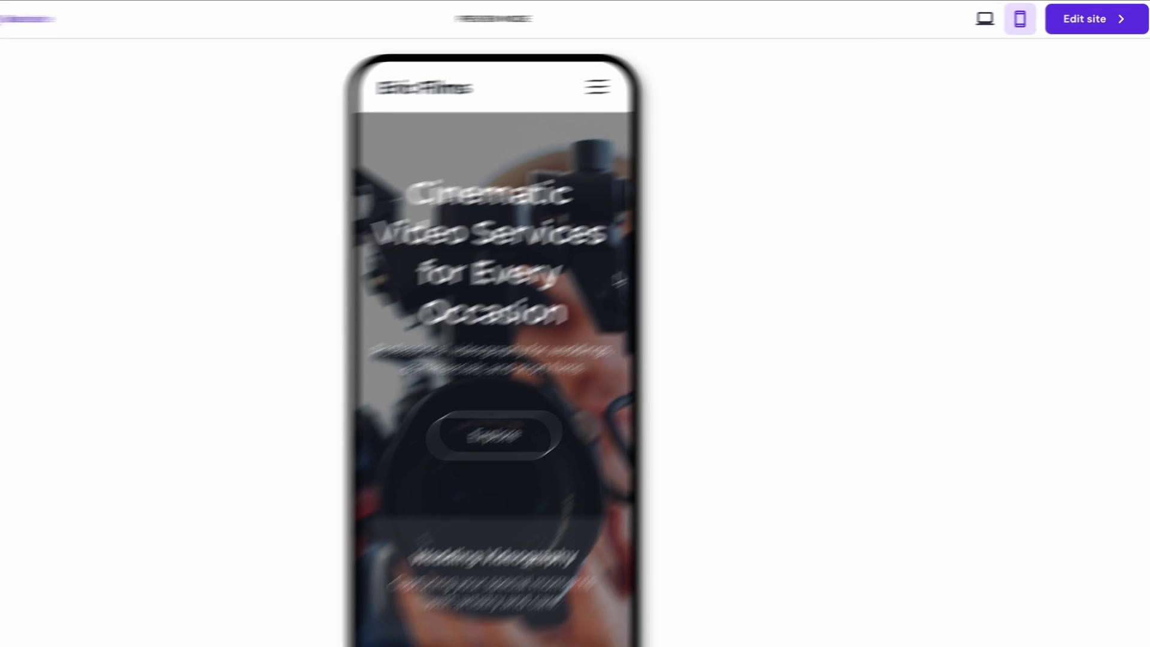
{"action": "scroll", "coordinate": [643, 287], "scroll_direction": "down", "scroll_amount": 5}
{"action": "scroll", "coordinate": [643, 287], "scroll_direction": "down", "scroll_amount": 6}
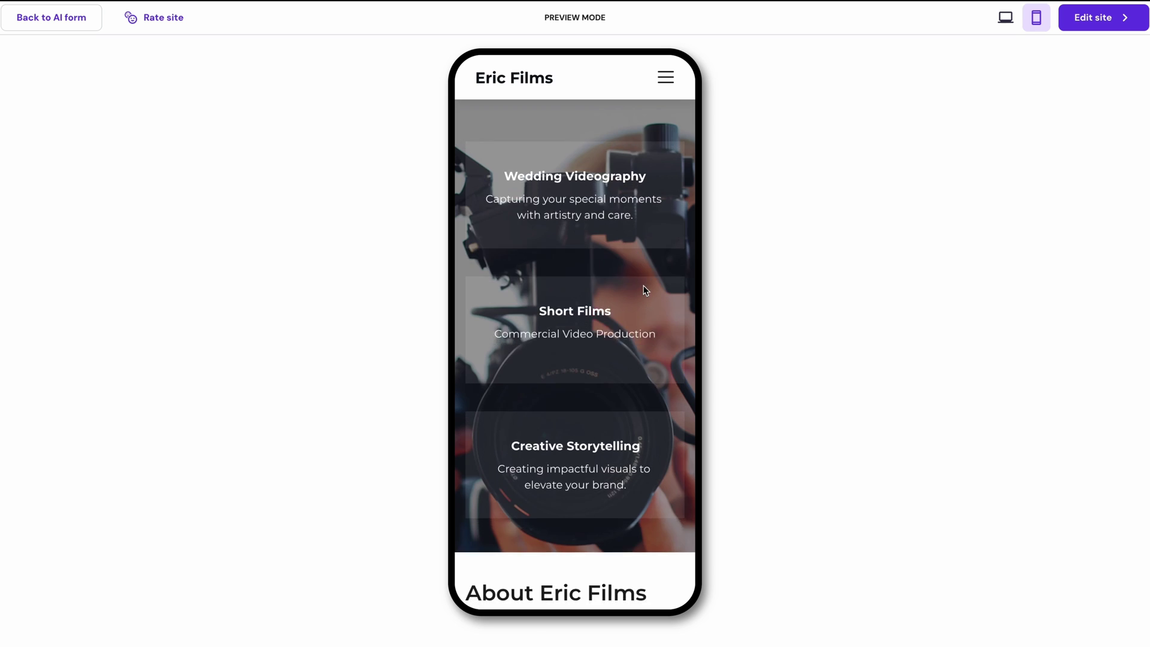
{"action": "scroll", "coordinate": [643, 287], "scroll_direction": "down", "scroll_amount": 5}
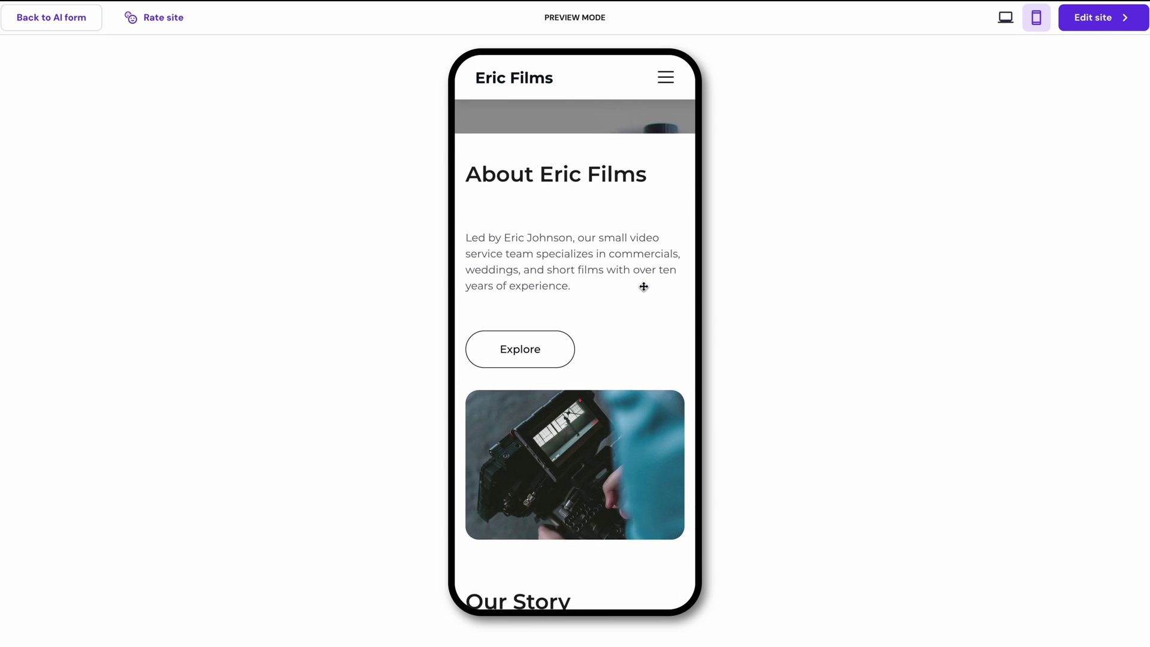
{"action": "scroll", "coordinate": [643, 286], "scroll_direction": "up", "scroll_amount": 15}
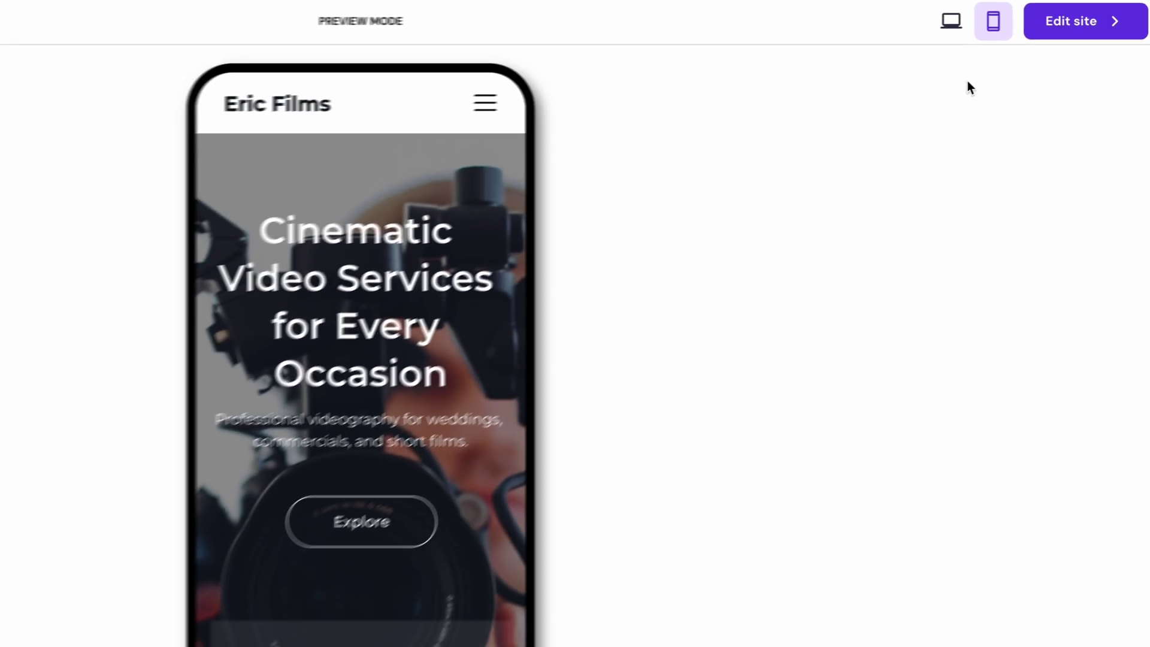
- In the editor, nudge the hero headline up and the Explore button slightly down
{"action": "left_click", "coordinate": [1056, 30]}
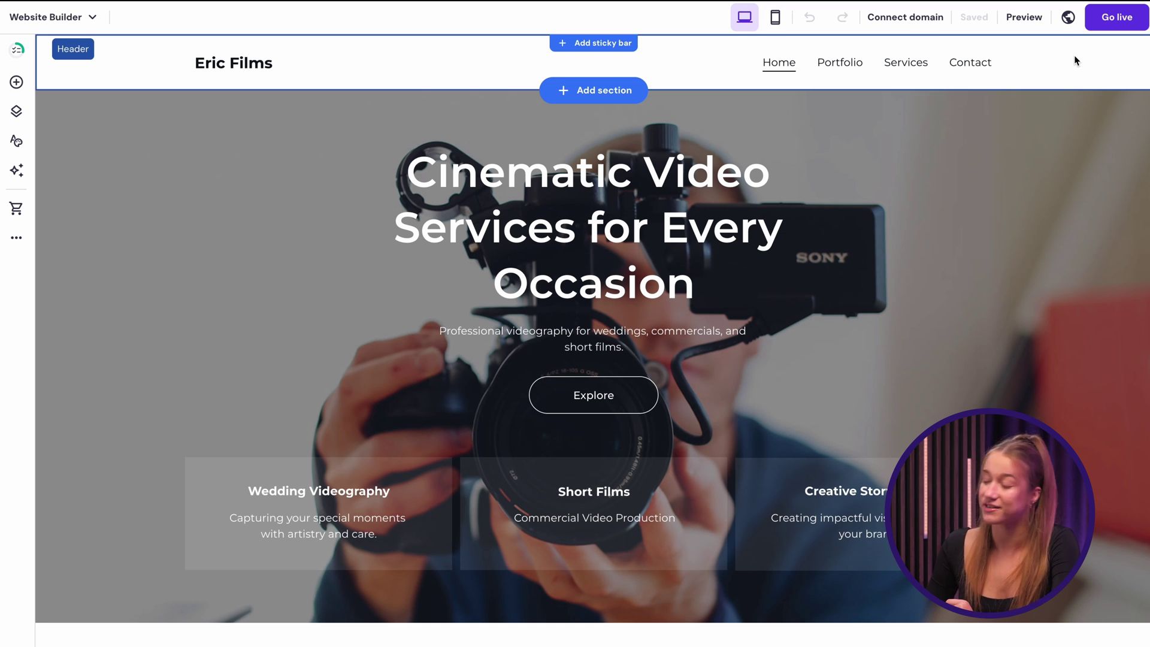
{"action": "left_click", "coordinate": [729, 191]}
{"action": "left_click_drag", "start_coordinate": [729, 191], "coordinate": [728, 174]}
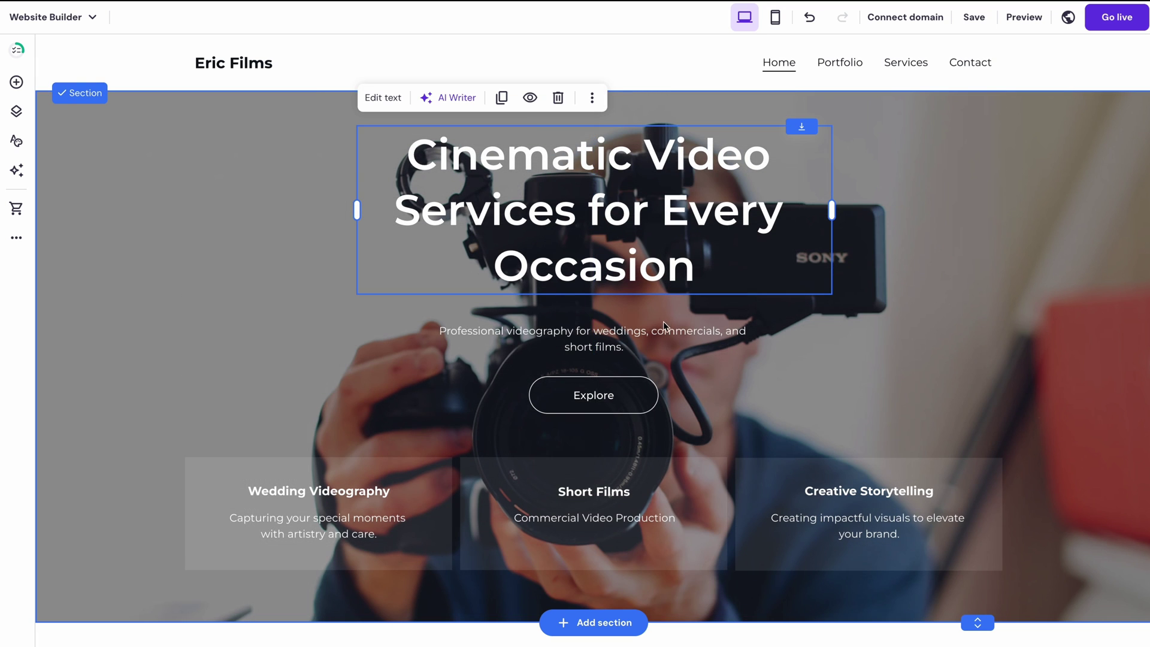
{"action": "left_click", "coordinate": [640, 383]}
{"action": "left_click_drag", "start_coordinate": [640, 383], "coordinate": [640, 394]}
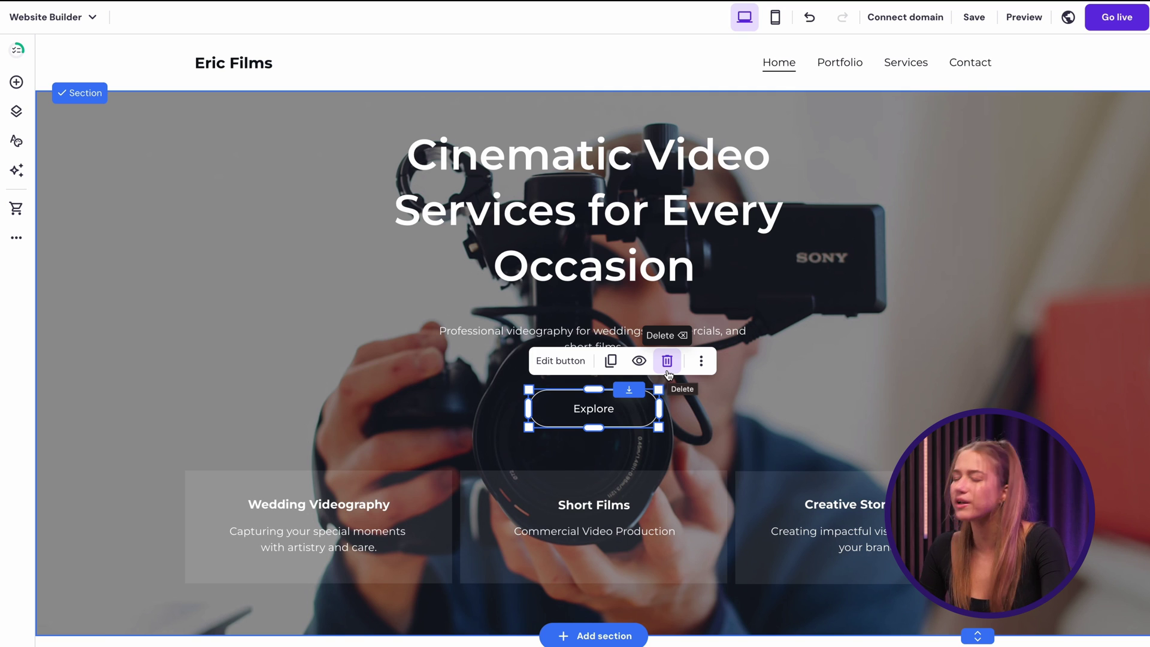
{"action": "left_click", "coordinate": [806, 386]}
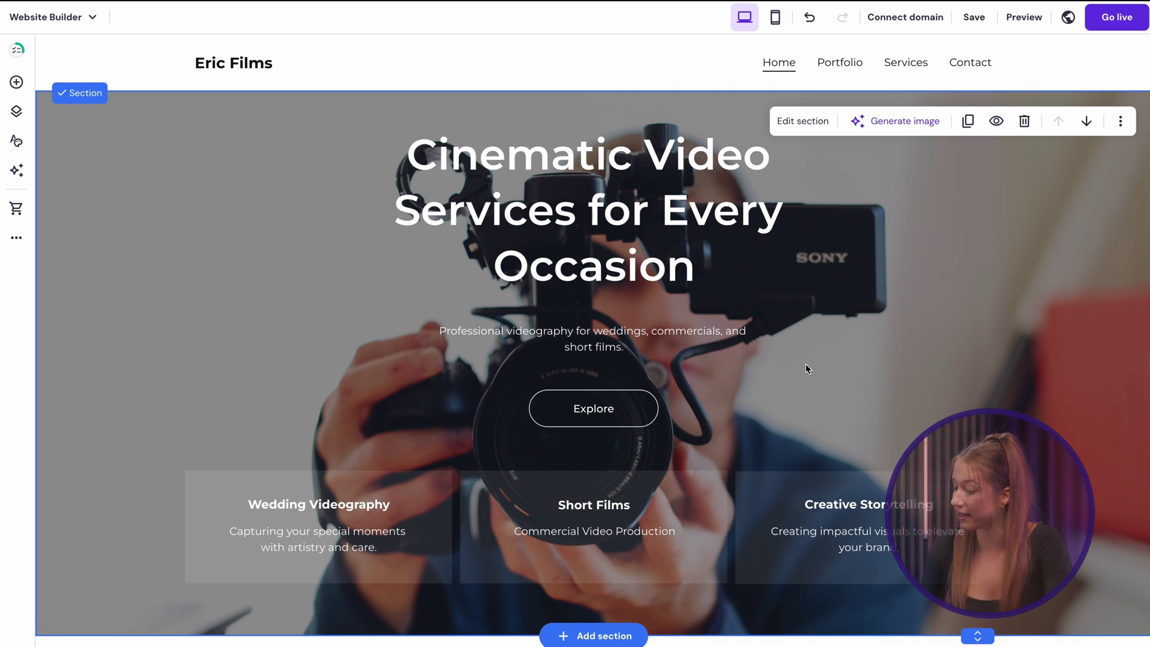
- Replace the hero background video with the camera close-up clip found by searching 'videographer'
{"action": "left_click", "coordinate": [803, 121]}
{"action": "left_click", "coordinate": [1078, 204]}
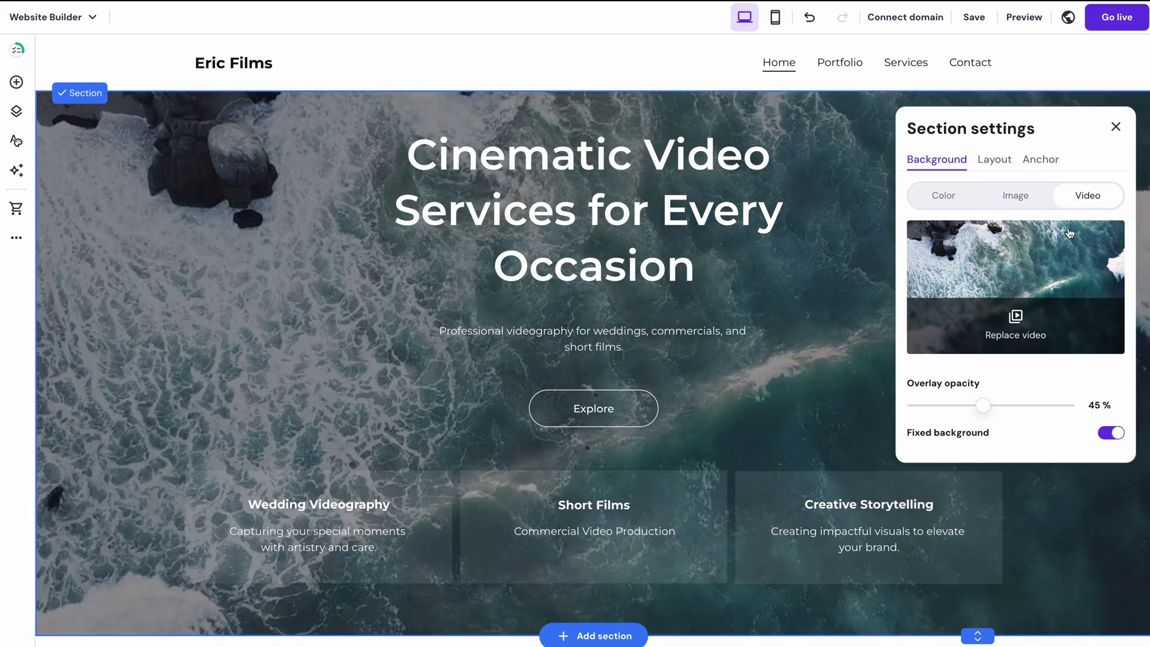
{"action": "left_click", "coordinate": [1015, 323]}
{"action": "left_click", "coordinate": [765, 119]}
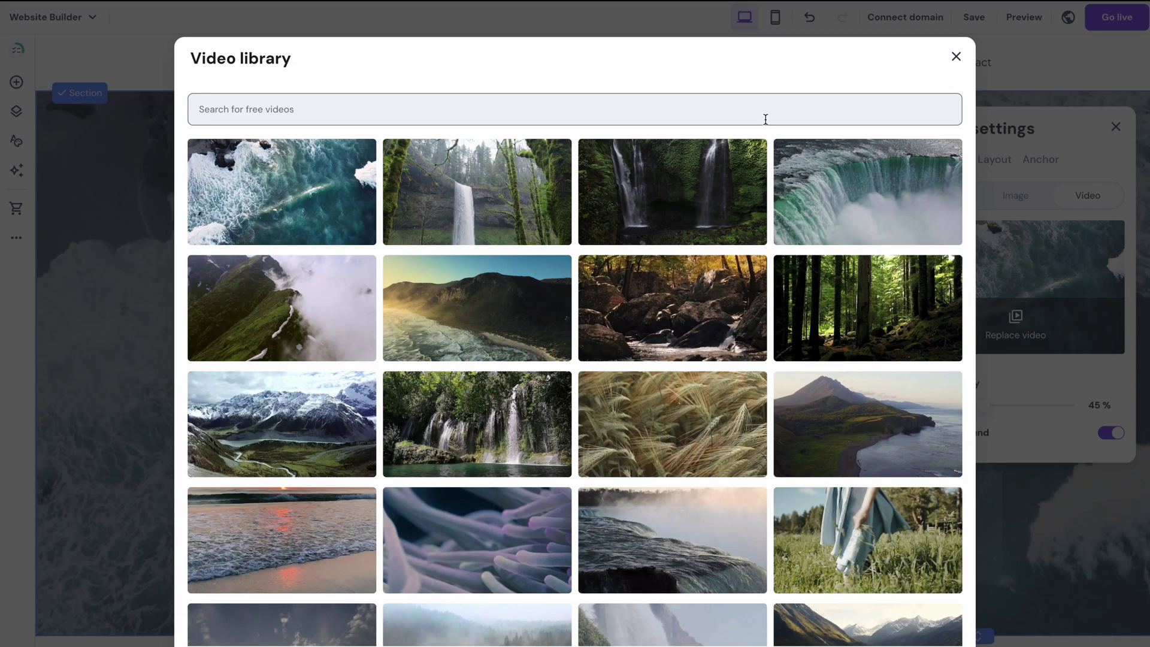
{"action": "type", "text": "videographer"}
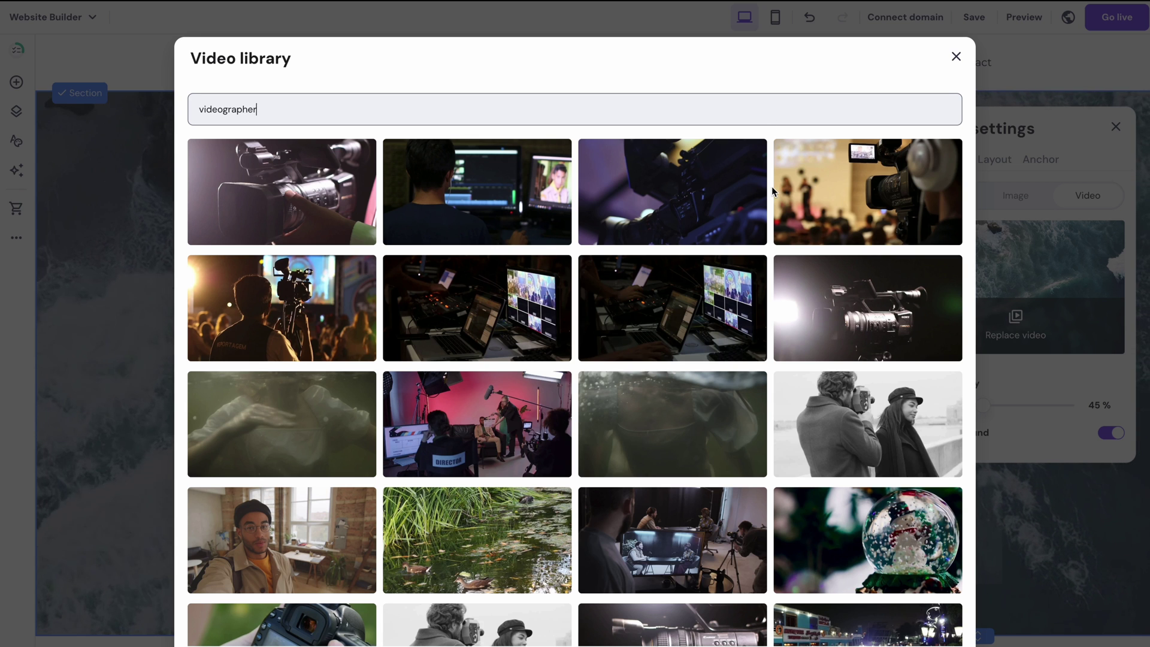
{"action": "scroll", "coordinate": [772, 190], "scroll_direction": "down", "scroll_amount": 1}
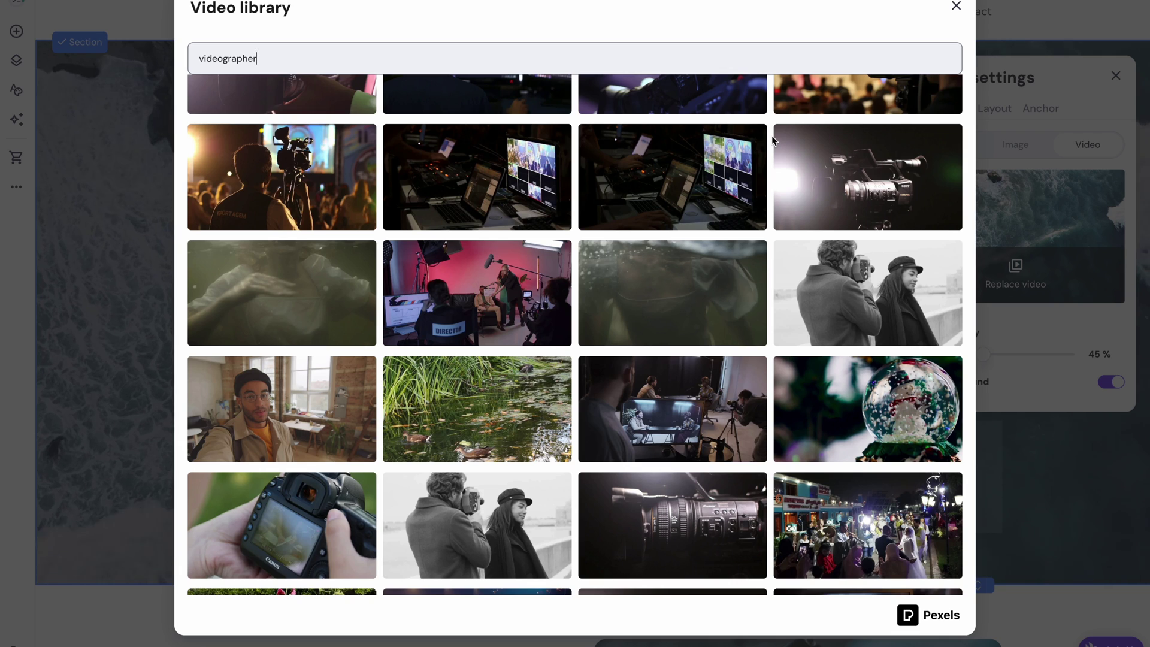
{"action": "scroll", "coordinate": [771, 135], "scroll_direction": "down", "scroll_amount": 3}
{"action": "scroll", "coordinate": [772, 137], "scroll_direction": "down", "scroll_amount": 6}
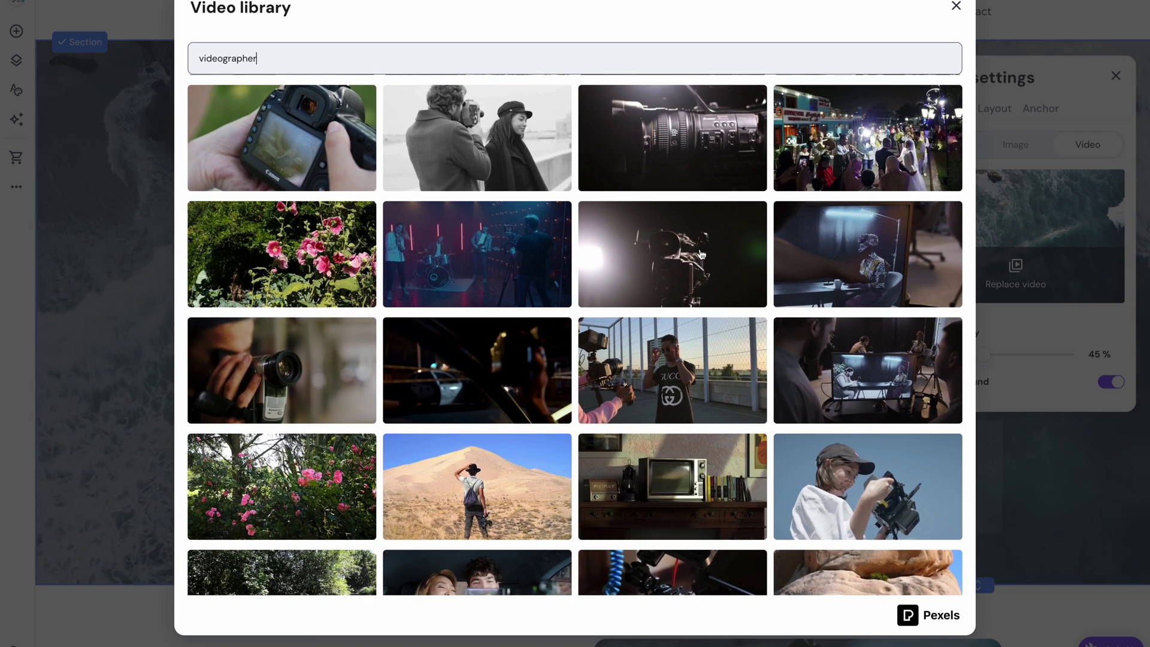
{"action": "left_click", "coordinate": [701, 254]}
{"action": "left_click", "coordinate": [885, 605]}
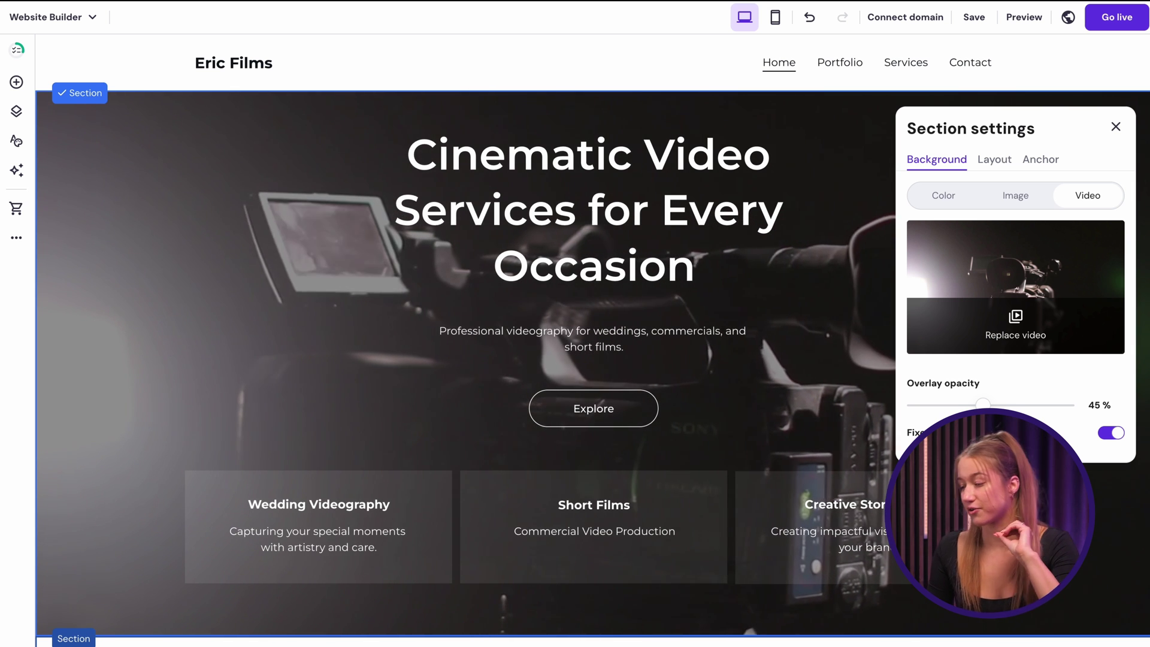
{"action": "left_click", "coordinate": [1115, 126]}
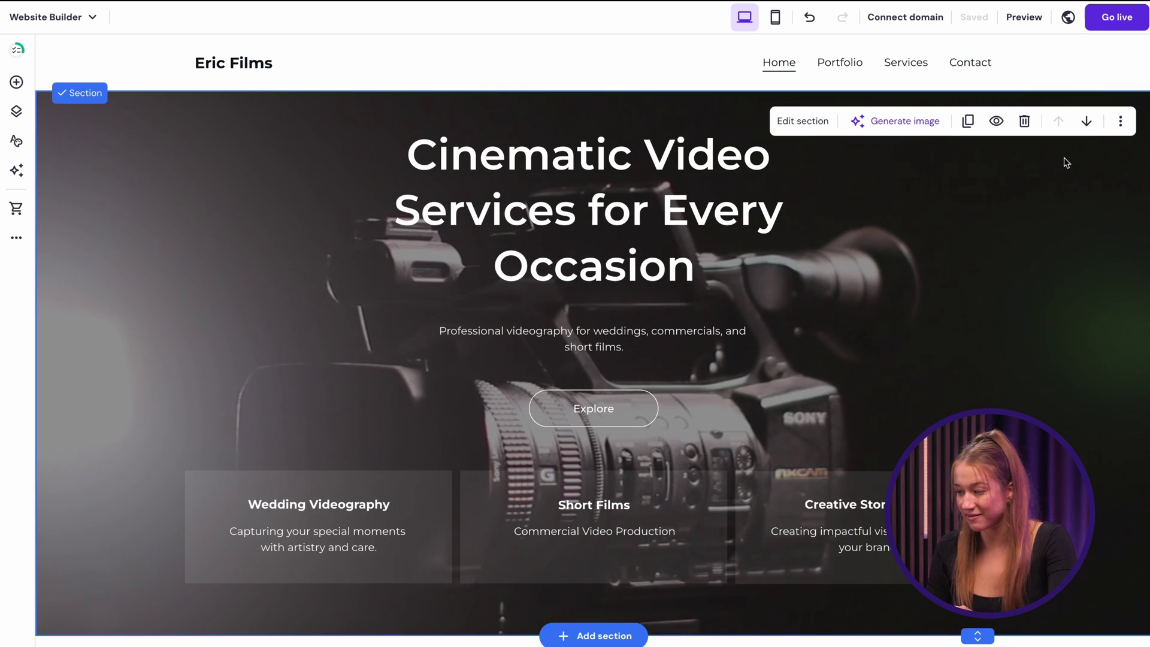
- Launch the AI logo maker from the header's Logo settings
{"action": "left_click", "coordinate": [1039, 71]}
{"action": "left_click", "coordinate": [1039, 110]}
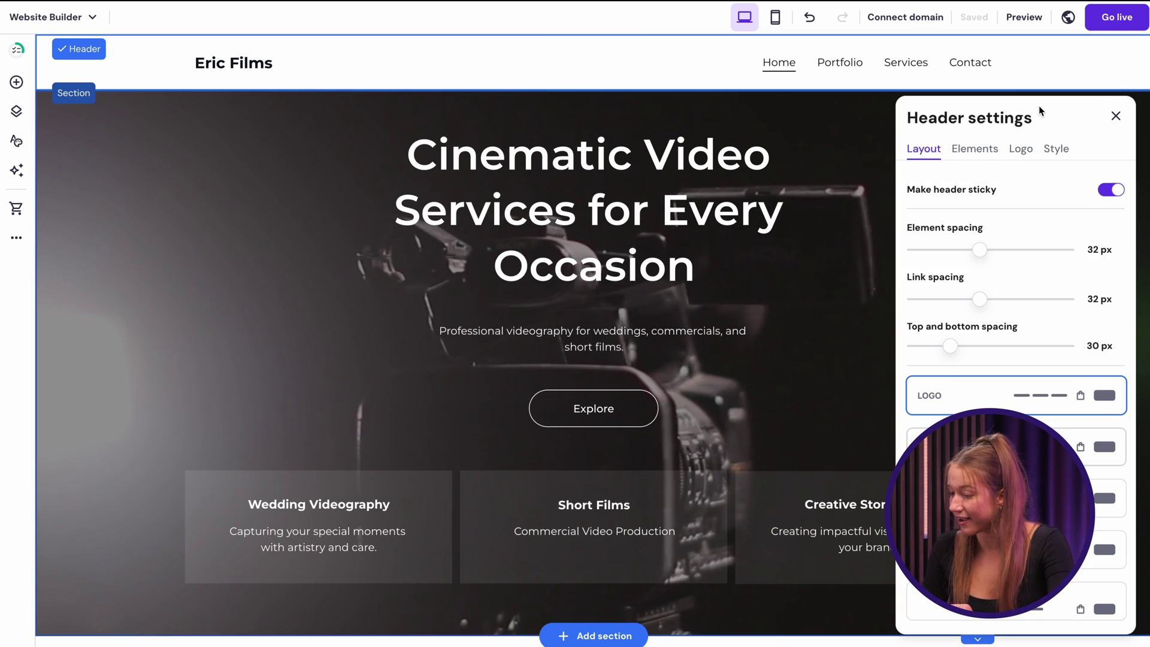
{"action": "left_click", "coordinate": [1020, 149]}
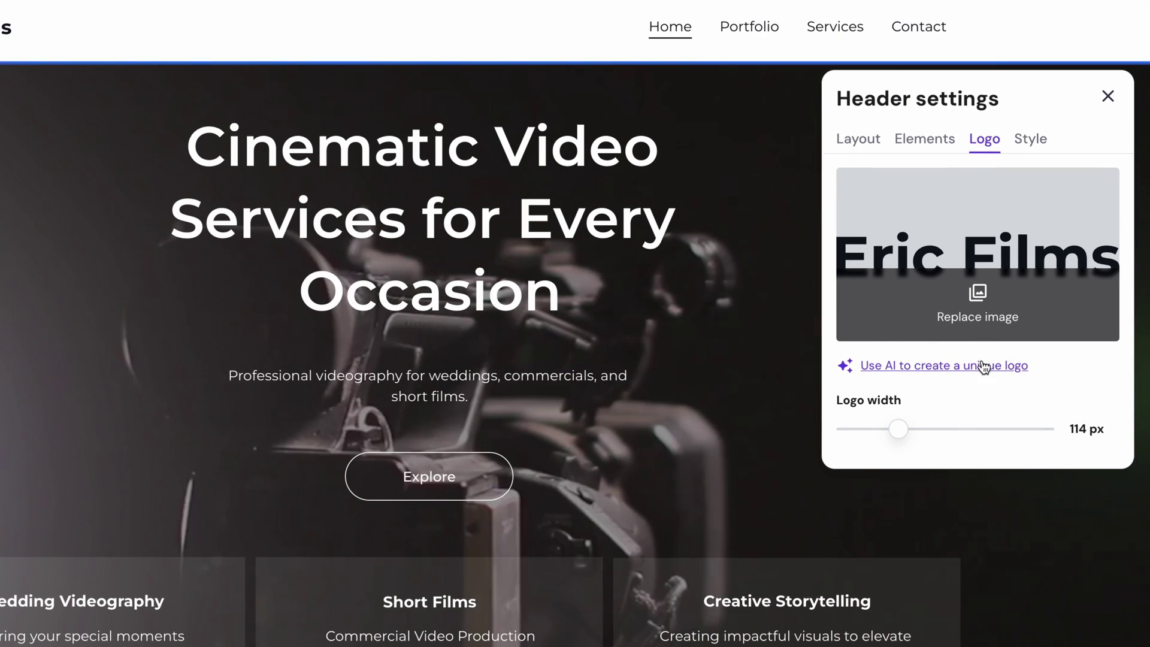
{"action": "left_click", "coordinate": [1006, 339]}
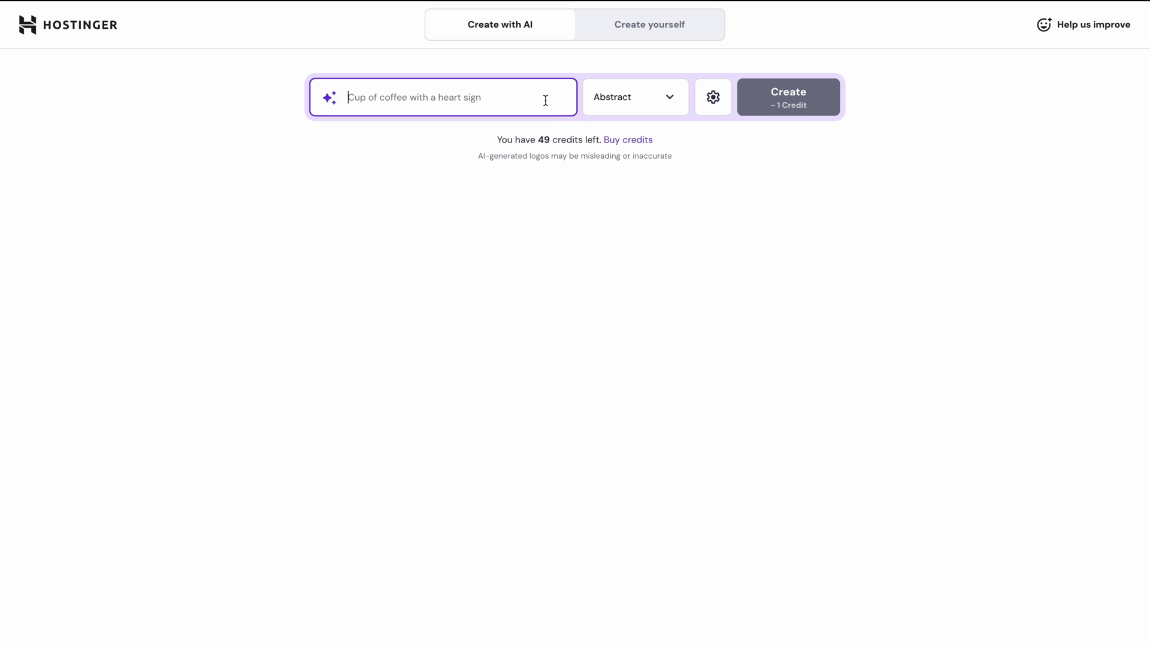
- Generate Minimalistic logos for 'a man with a camera' and edit the man-with-camera result
{"action": "type", "text": "a man with a camera"}
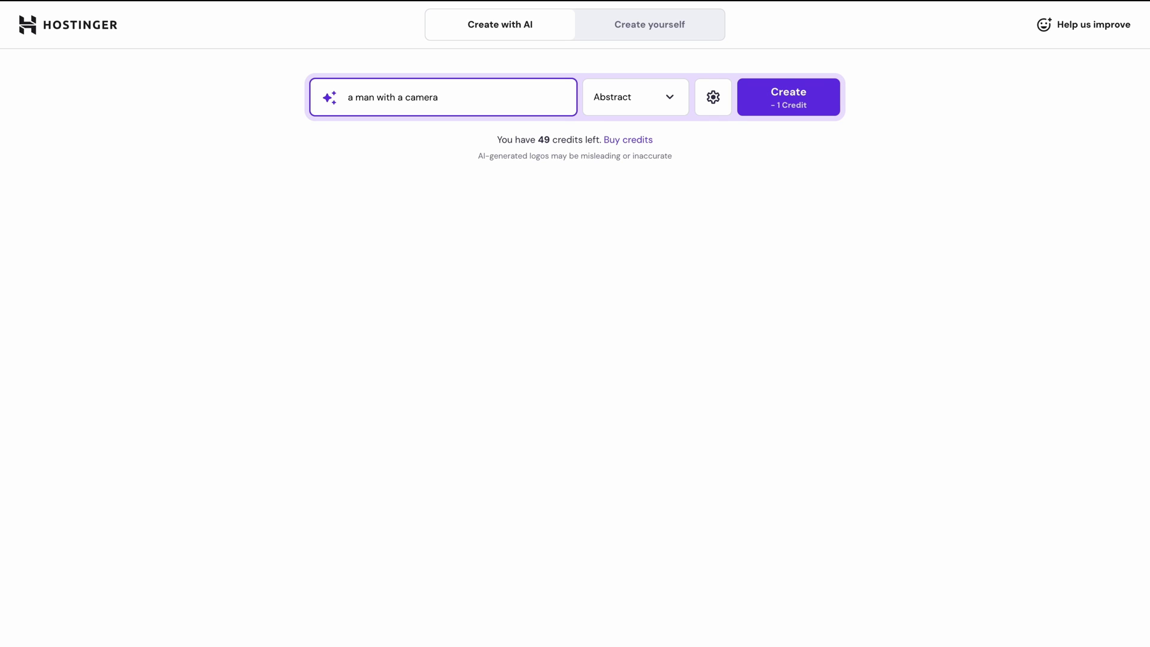
{"action": "left_click", "coordinate": [652, 101]}
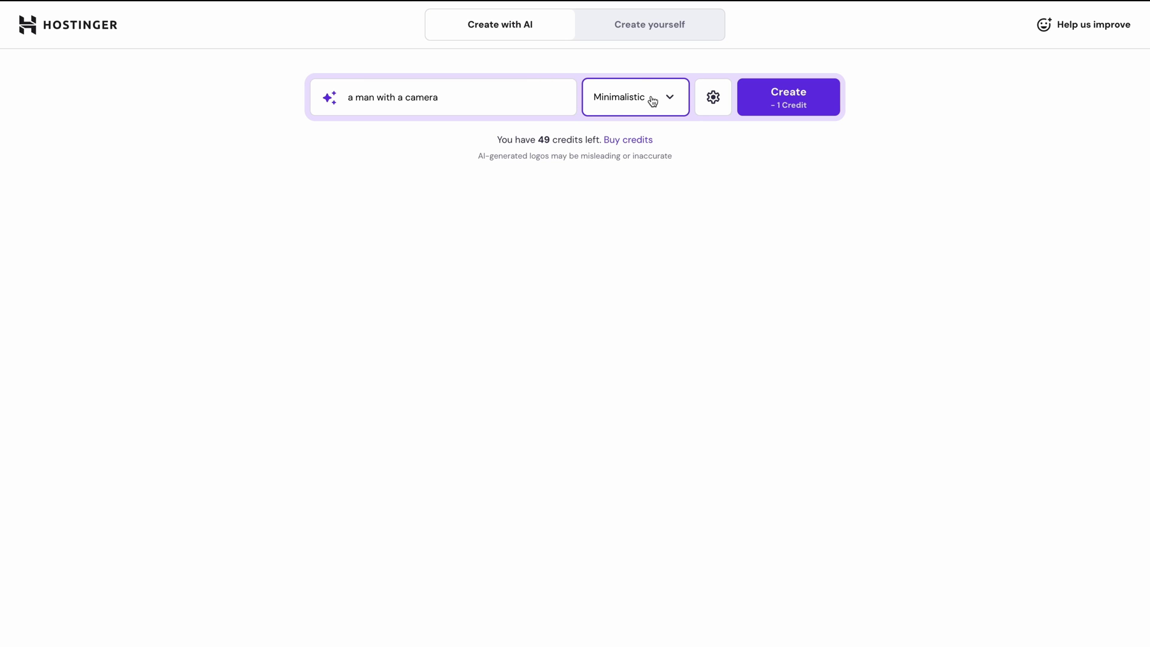
{"action": "left_click", "coordinate": [766, 110]}
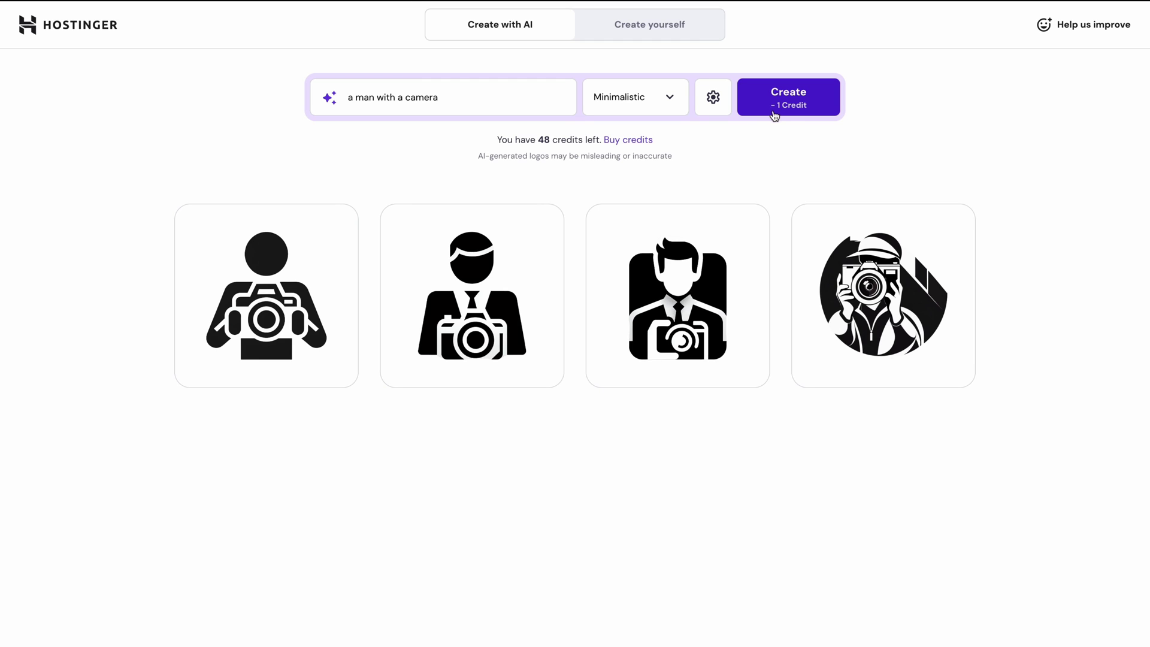
{"action": "mouse_move", "coordinate": [851, 223]}
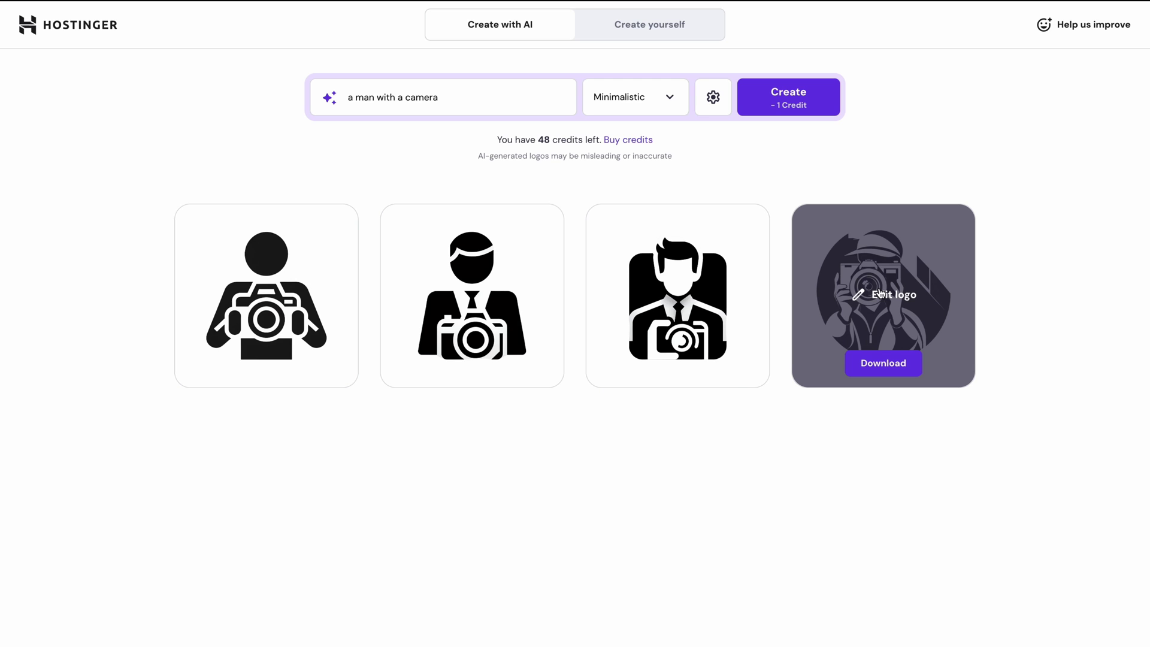
{"action": "left_click", "coordinate": [879, 293]}
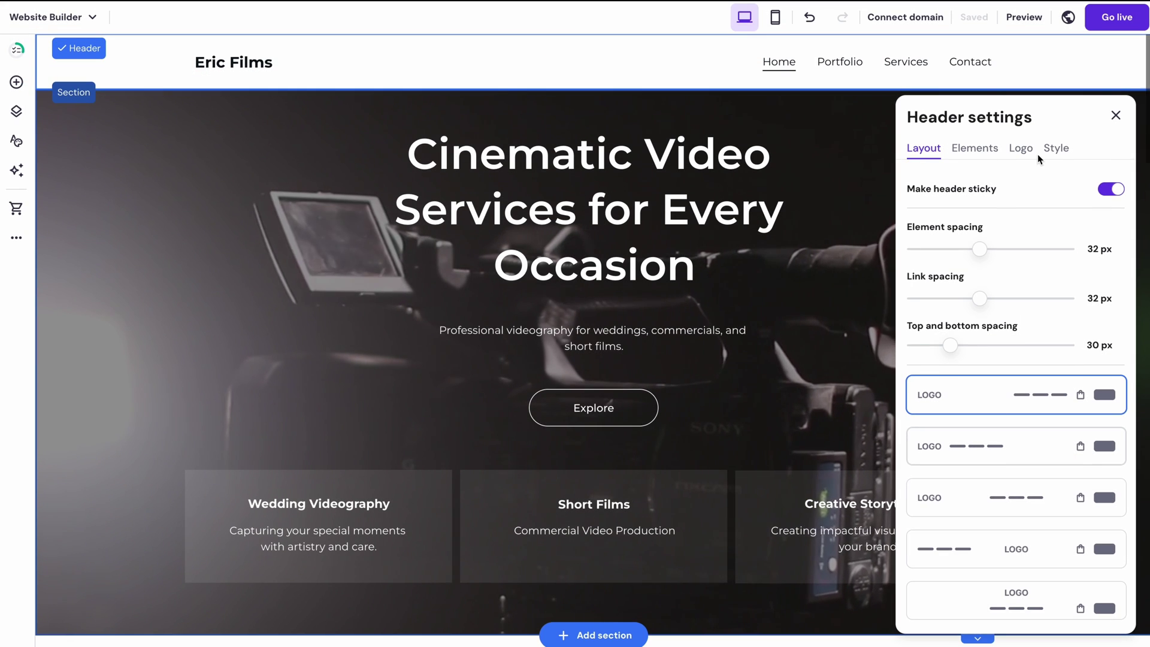
- Replace the header logo with the uploaded camera PNG and set its width to 37 px
{"action": "left_click", "coordinate": [1026, 151]}
{"action": "left_click", "coordinate": [1011, 270]}
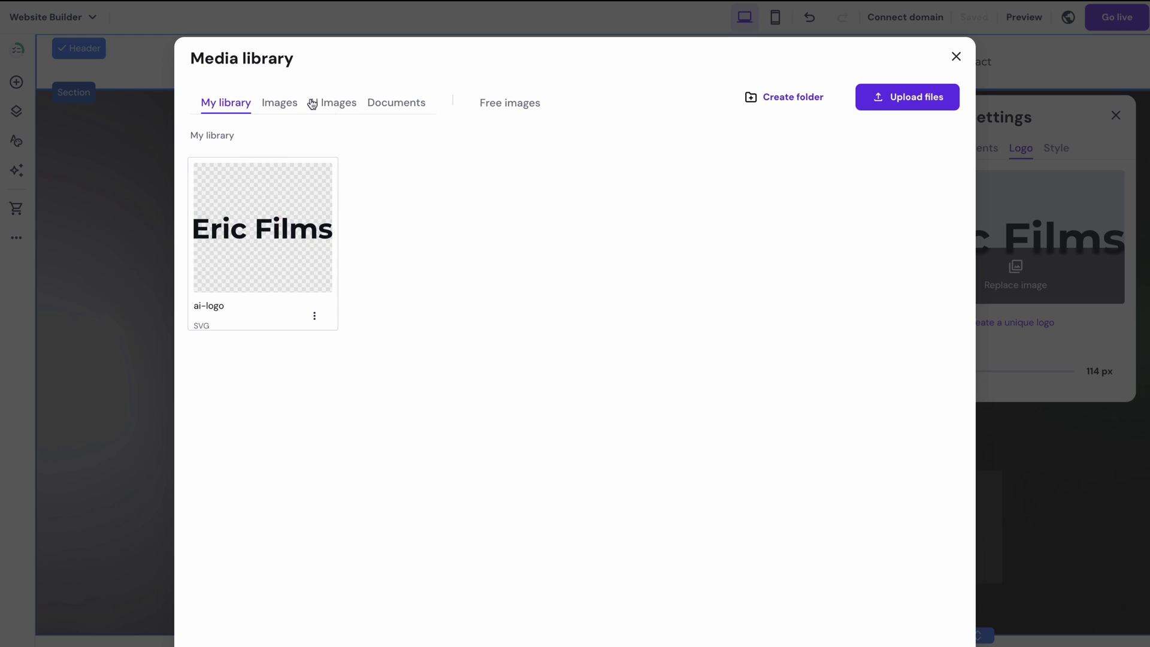
{"action": "left_click", "coordinate": [875, 97]}
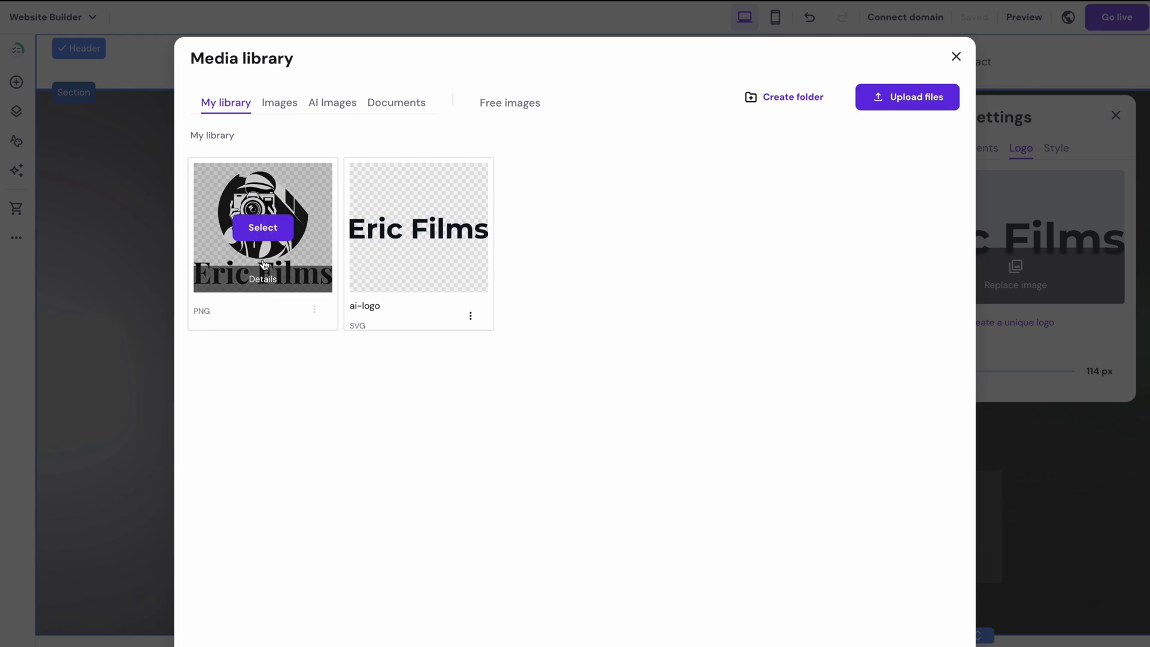
{"action": "left_click", "coordinate": [262, 227]}
{"action": "left_click_drag", "start_coordinate": [954, 415], "coordinate": [919, 416]}
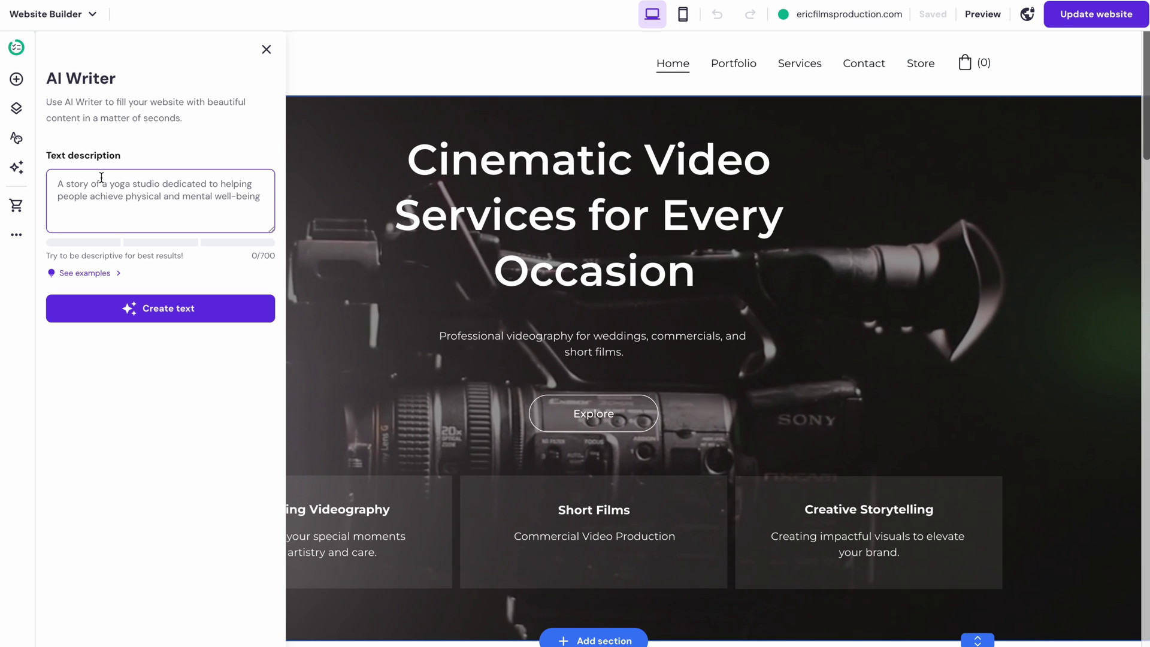
- Generate an AI Writer paragraph from the pasted videographer background description
{"action": "key", "text": "ctrl+v"}
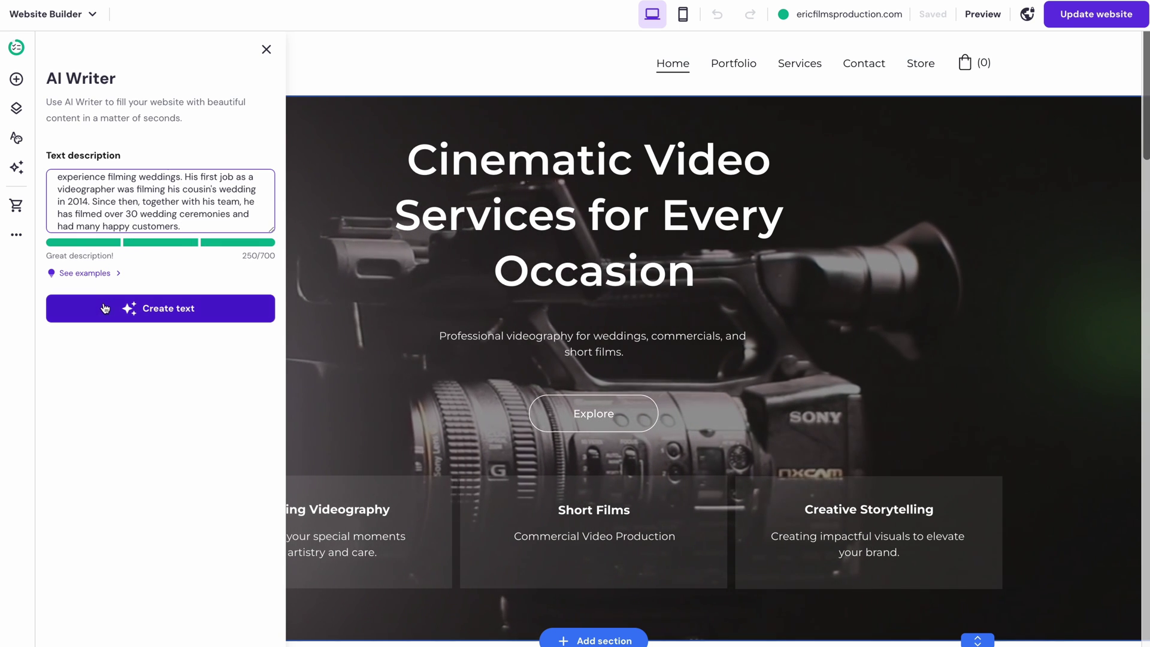
{"action": "left_click", "coordinate": [104, 308]}
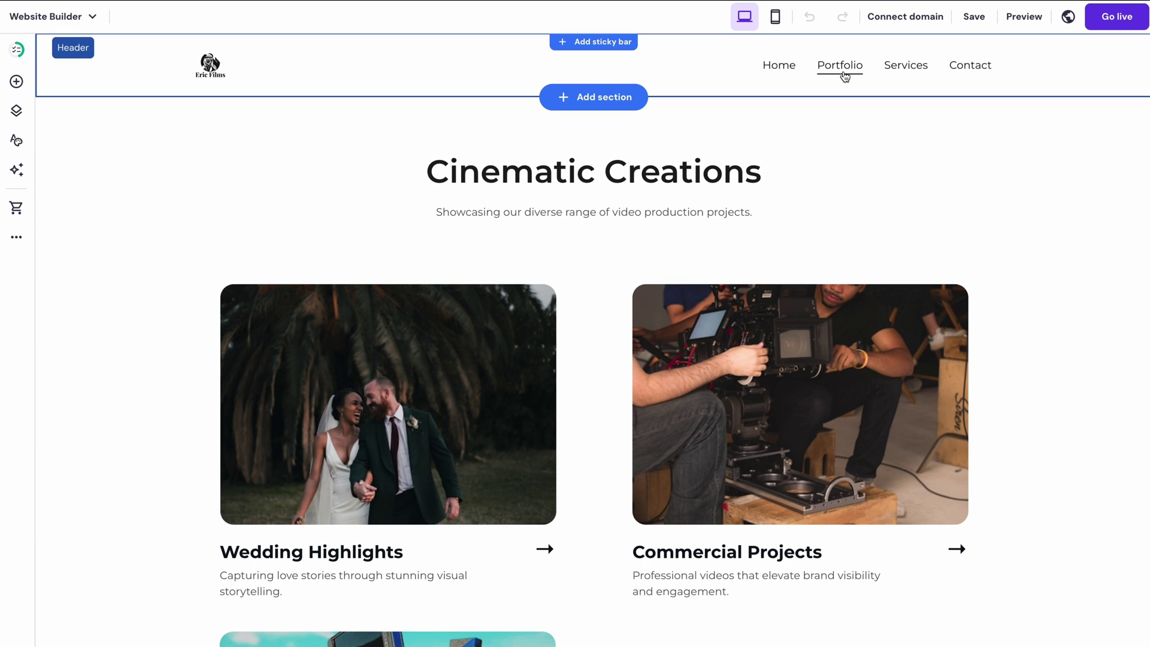
- Review the Wedding Highlights, Commercial Projects and Short Films rows and select the Wedding Highlights description
{"action": "scroll", "coordinate": [844, 76], "scroll_direction": "down", "scroll_amount": 3}
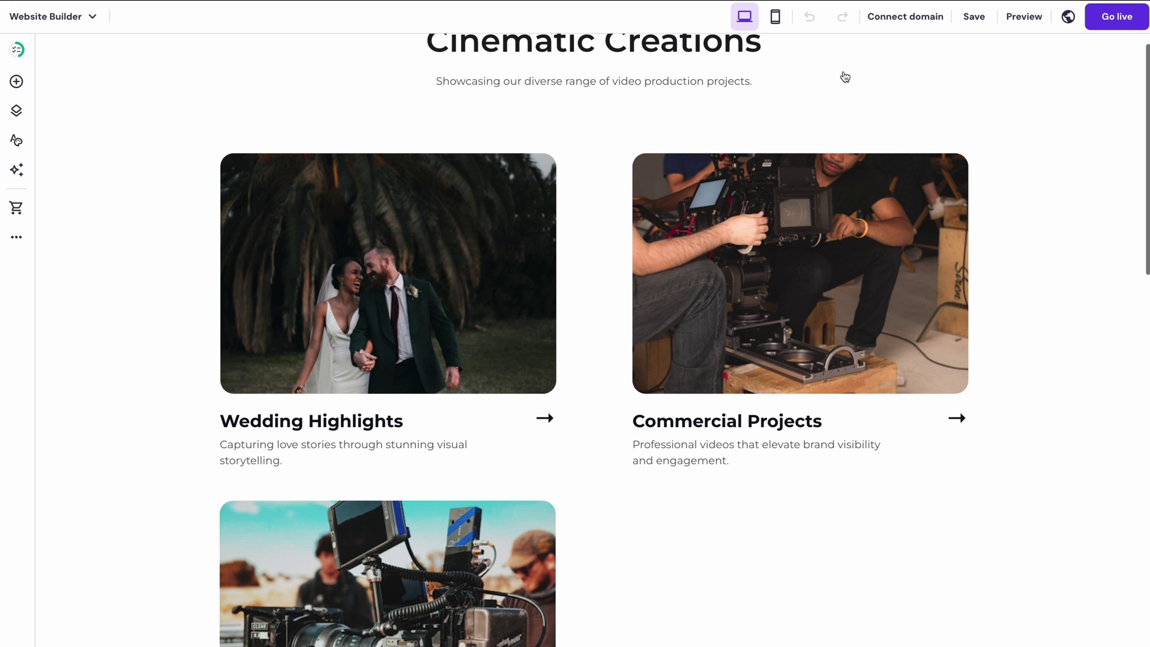
{"action": "scroll", "coordinate": [845, 77], "scroll_direction": "down", "scroll_amount": 2}
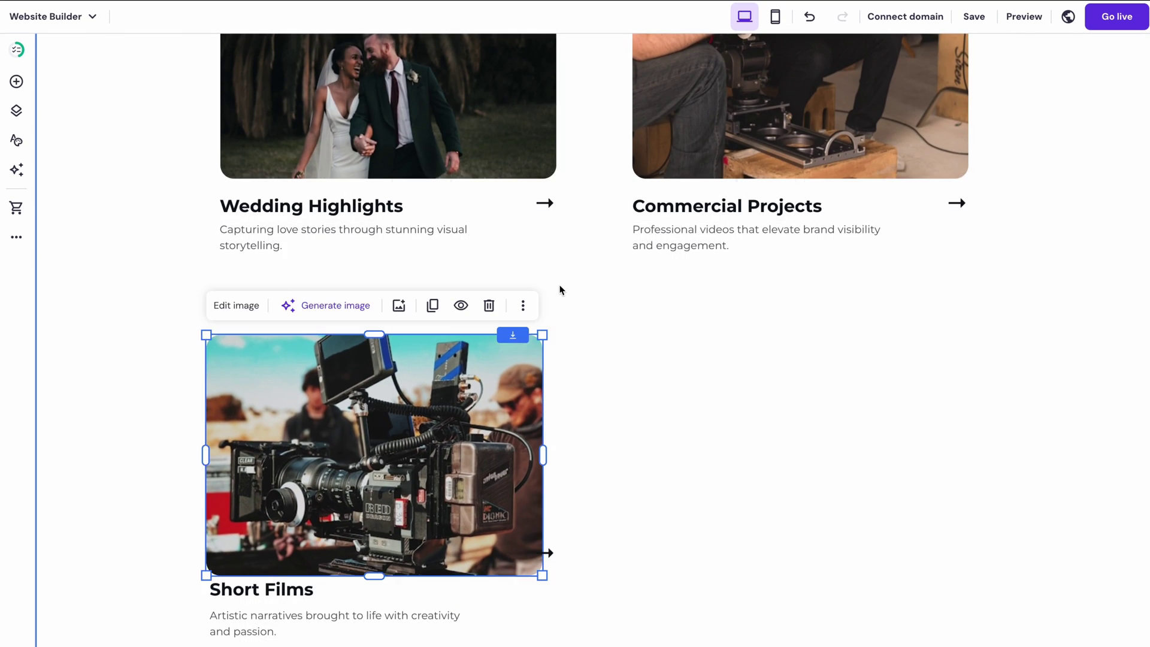
{"action": "scroll", "coordinate": [688, 382], "scroll_direction": "up", "scroll_amount": 5}
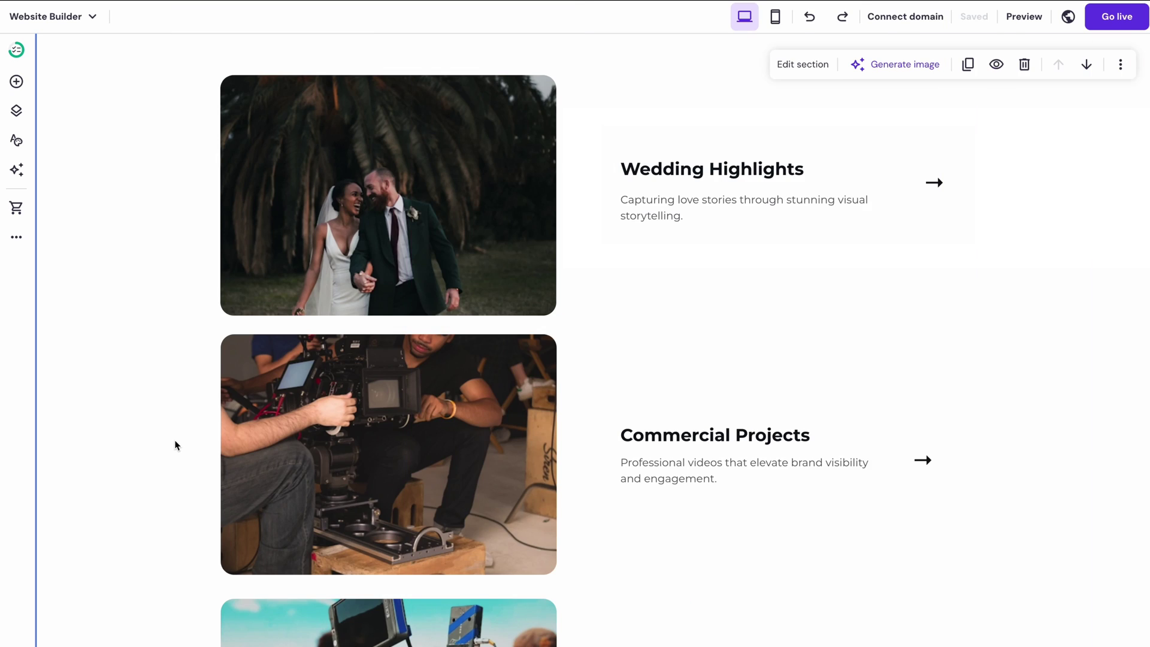
{"action": "scroll", "coordinate": [177, 444], "scroll_direction": "down", "scroll_amount": 3}
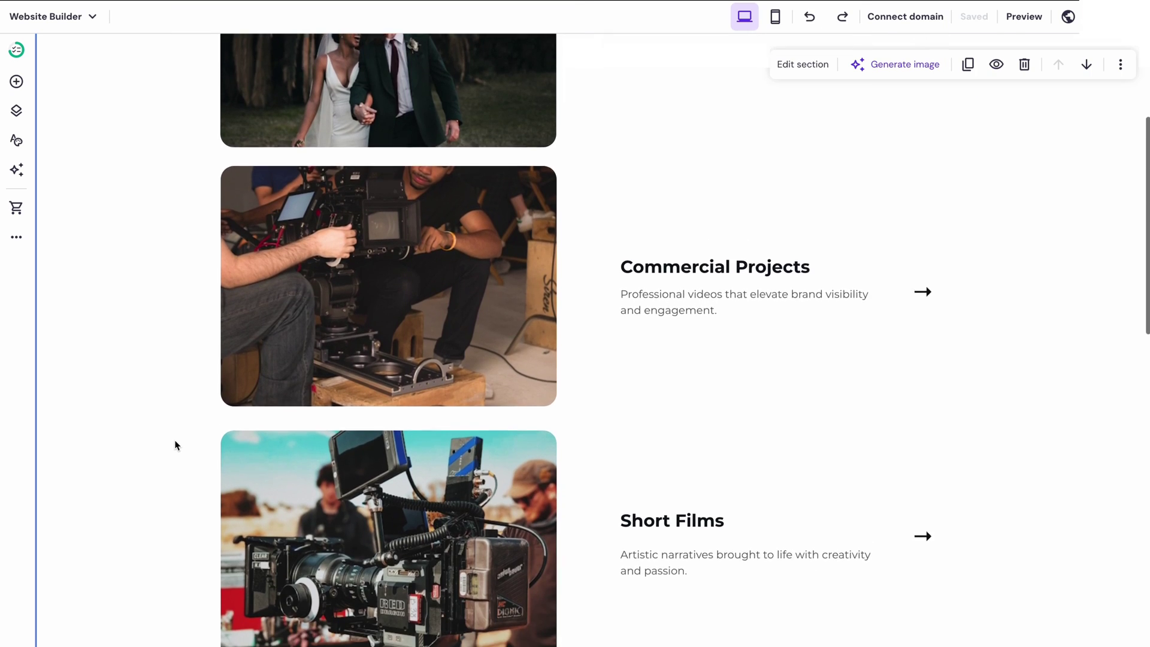
{"action": "scroll", "coordinate": [177, 445], "scroll_direction": "up", "scroll_amount": 3}
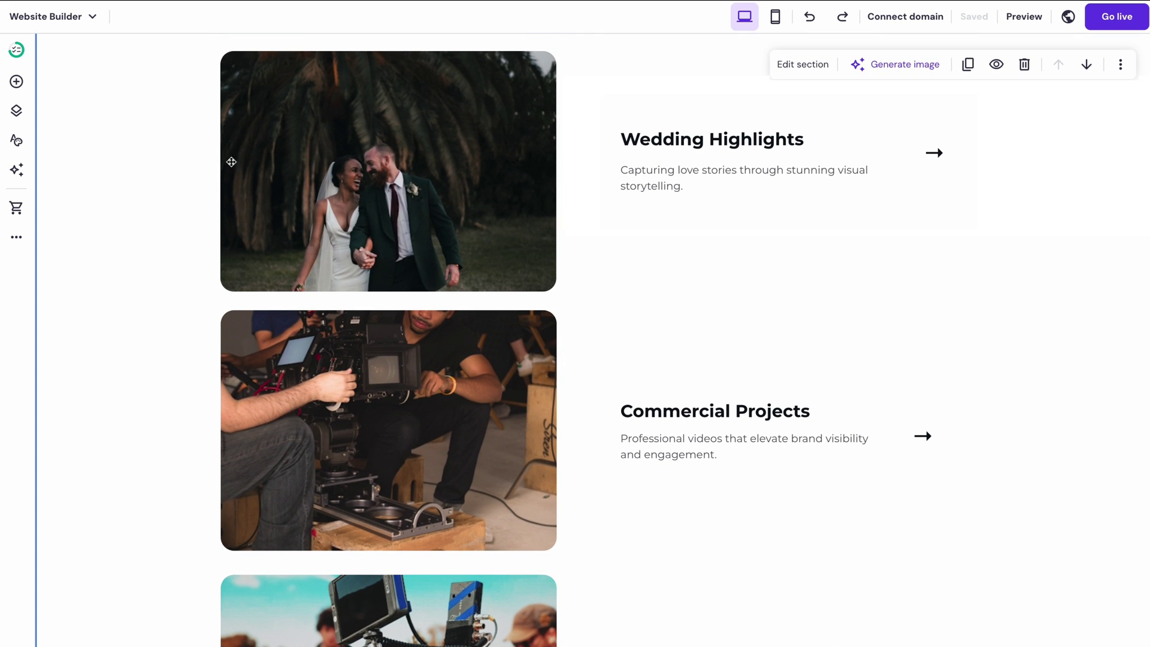
{"action": "left_click", "coordinate": [641, 179]}
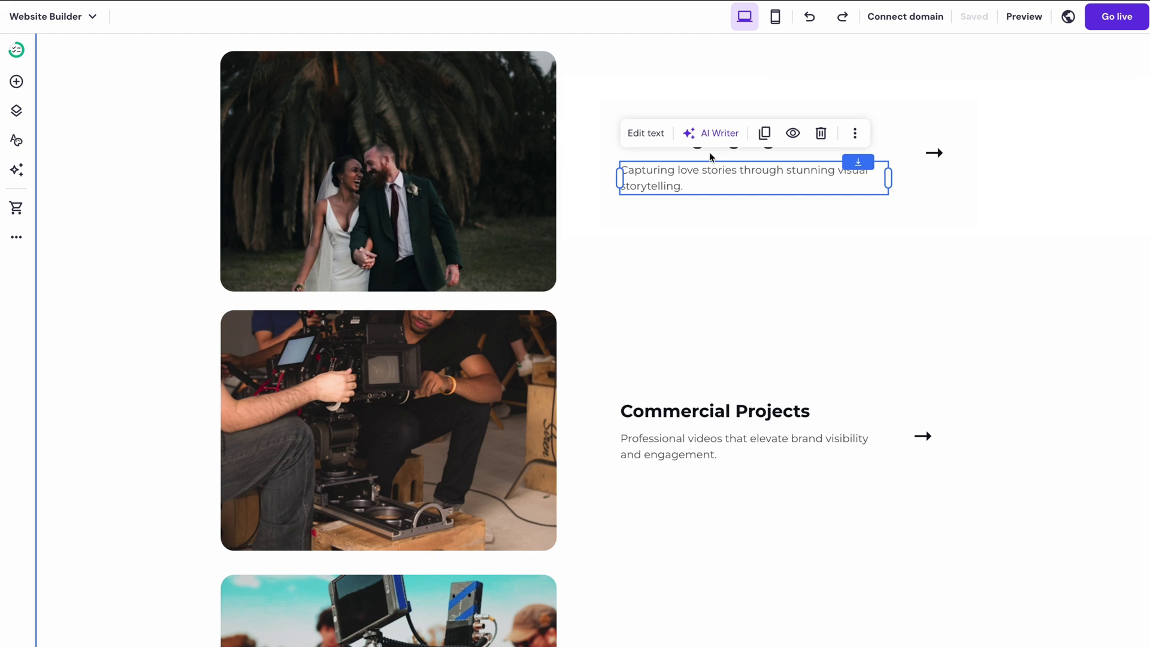
- Generate and copy an AI Writer paragraph from the pasted videographer background description
{"action": "left_click", "coordinate": [716, 134]}
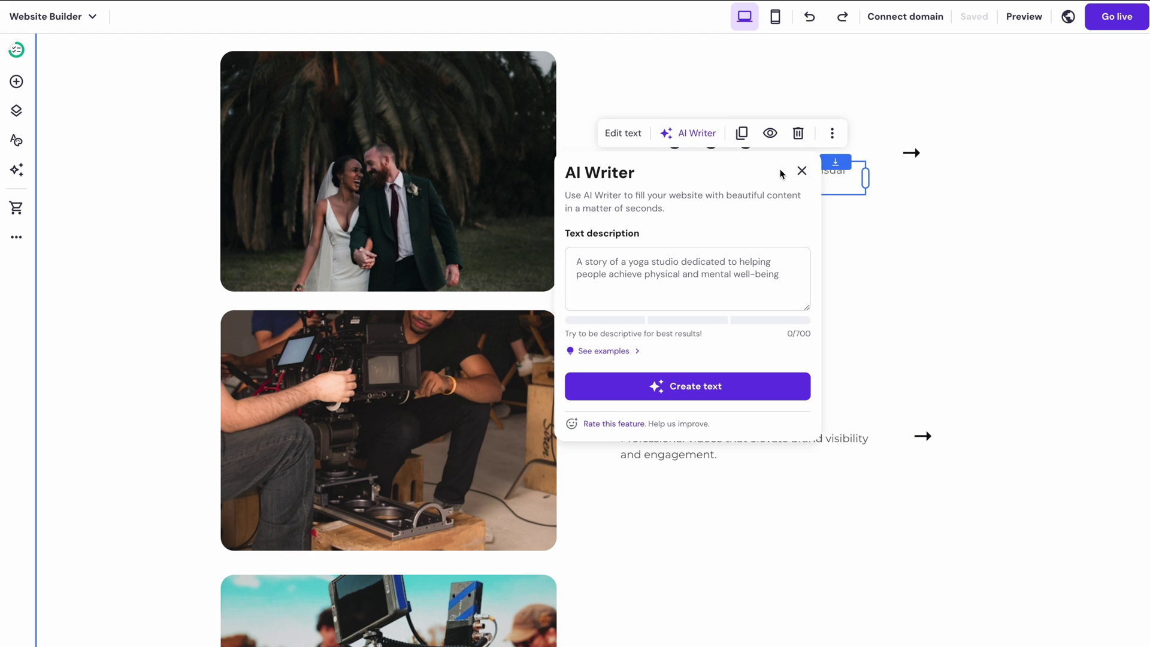
{"action": "left_click", "coordinate": [802, 171]}
{"action": "left_click", "coordinate": [16, 169]}
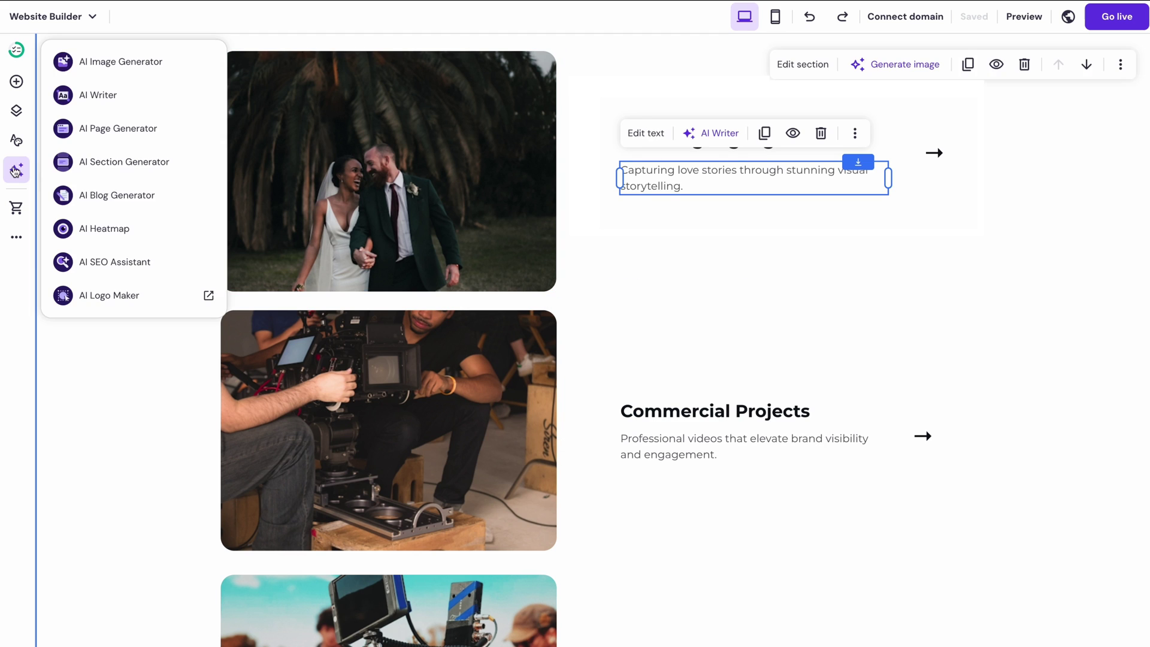
{"action": "left_click", "coordinate": [113, 99]}
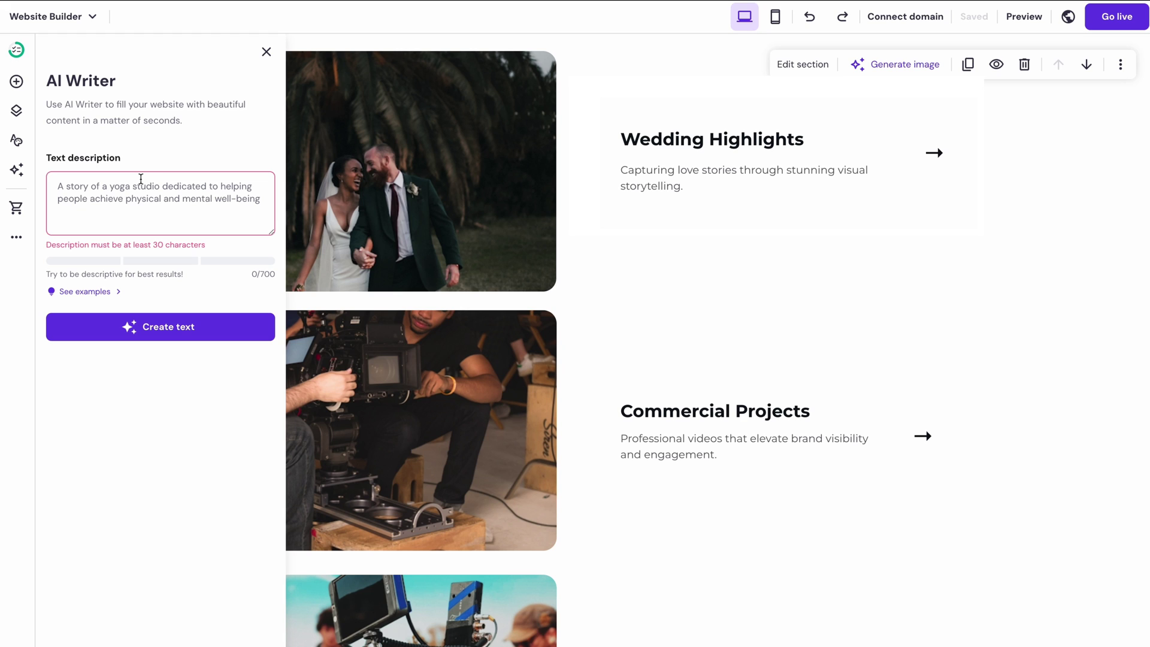
{"action": "key", "text": "ctrl+v"}
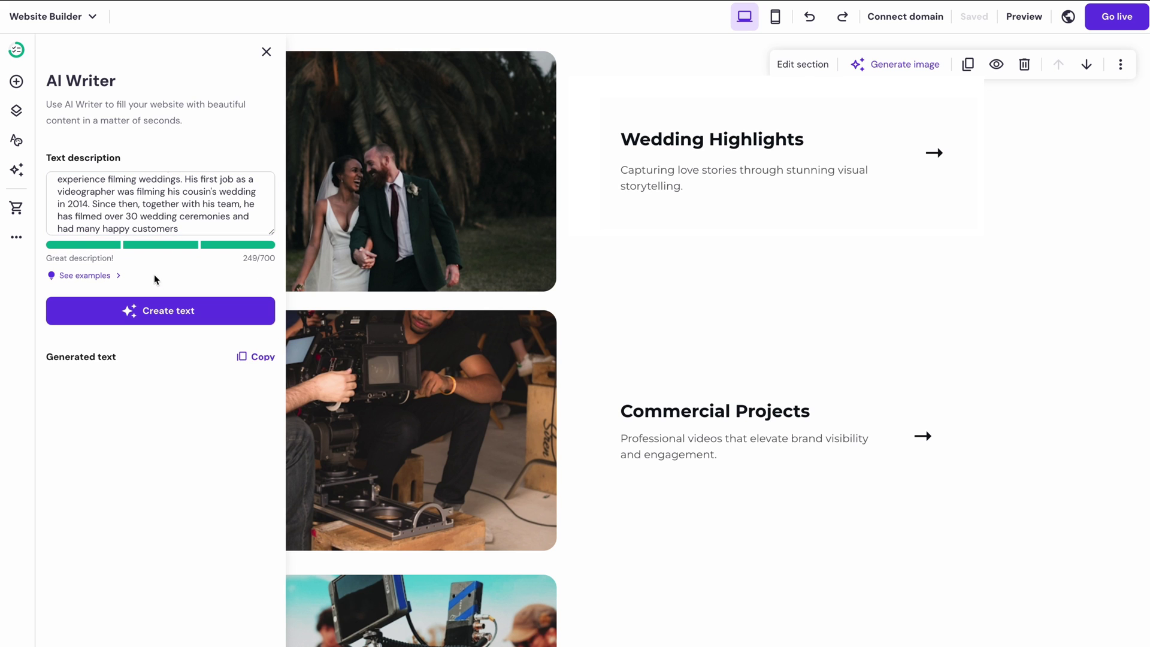
{"action": "left_click", "coordinate": [156, 309]}
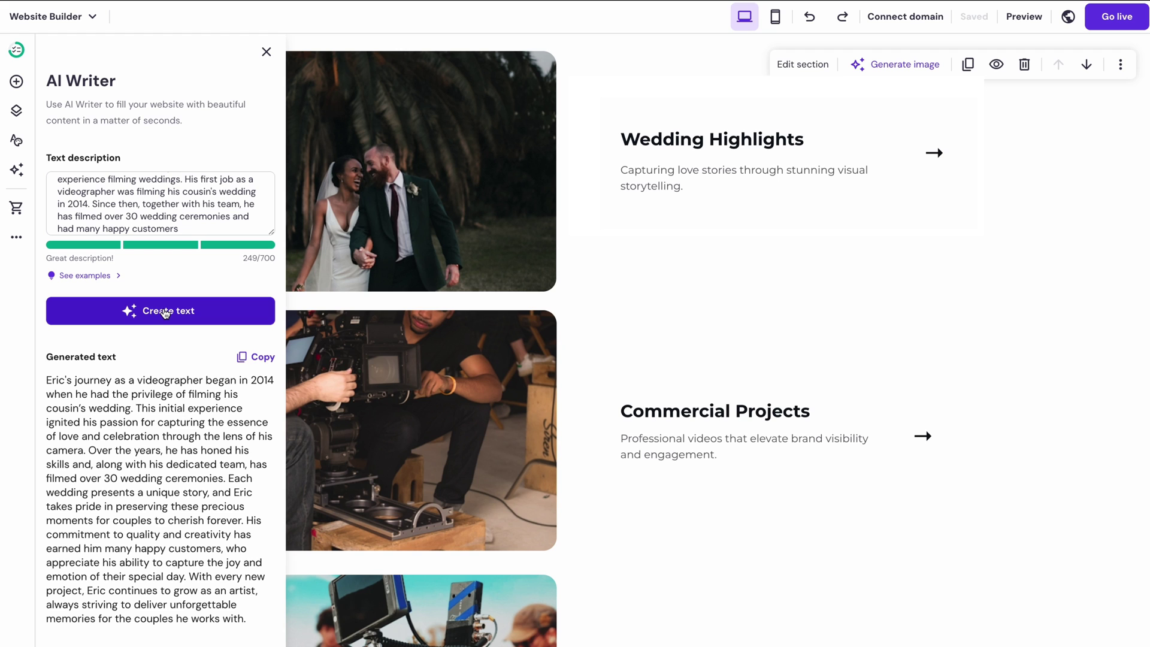
{"action": "left_click", "coordinate": [256, 357]}
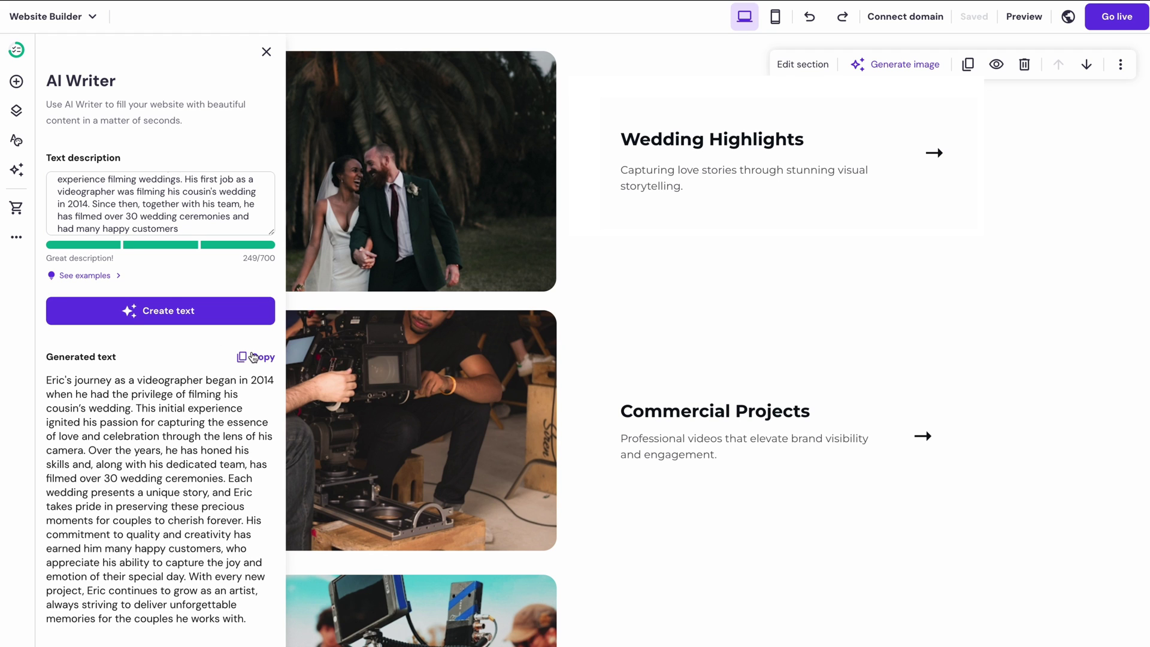
- Paste the AI paragraph into Wedding Highlights and delete its closing sentences
{"action": "left_click", "coordinate": [645, 182]}
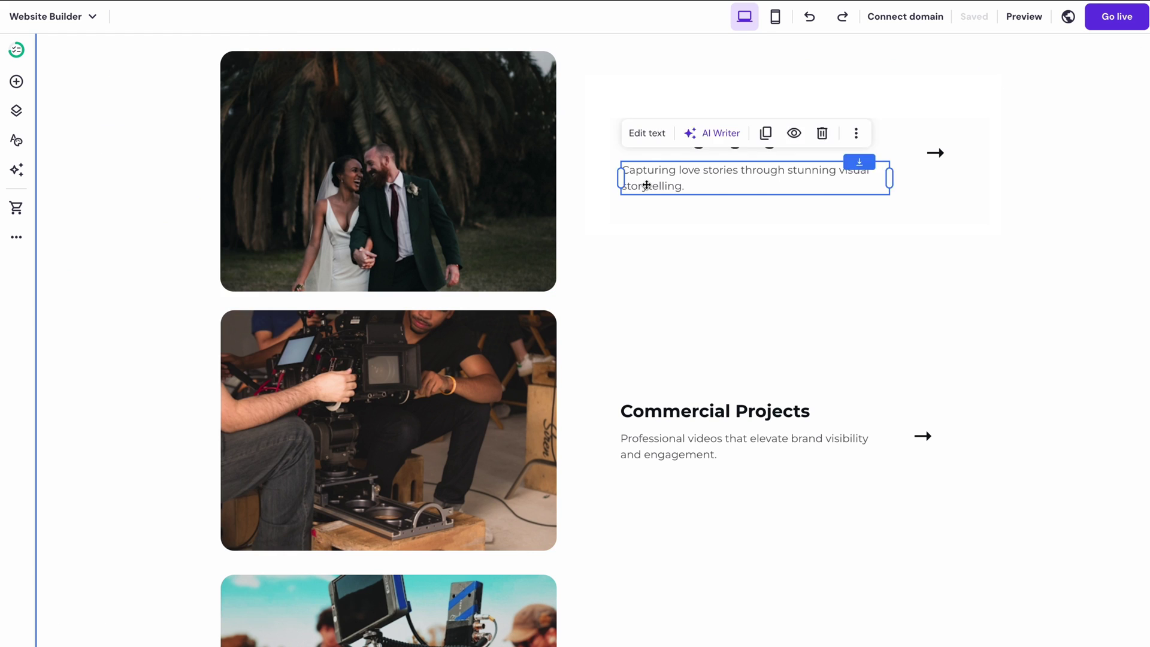
{"action": "left_click", "coordinate": [653, 185]}
{"action": "key", "text": "ctrl+a"}
{"action": "key", "text": "ctrl+v"}
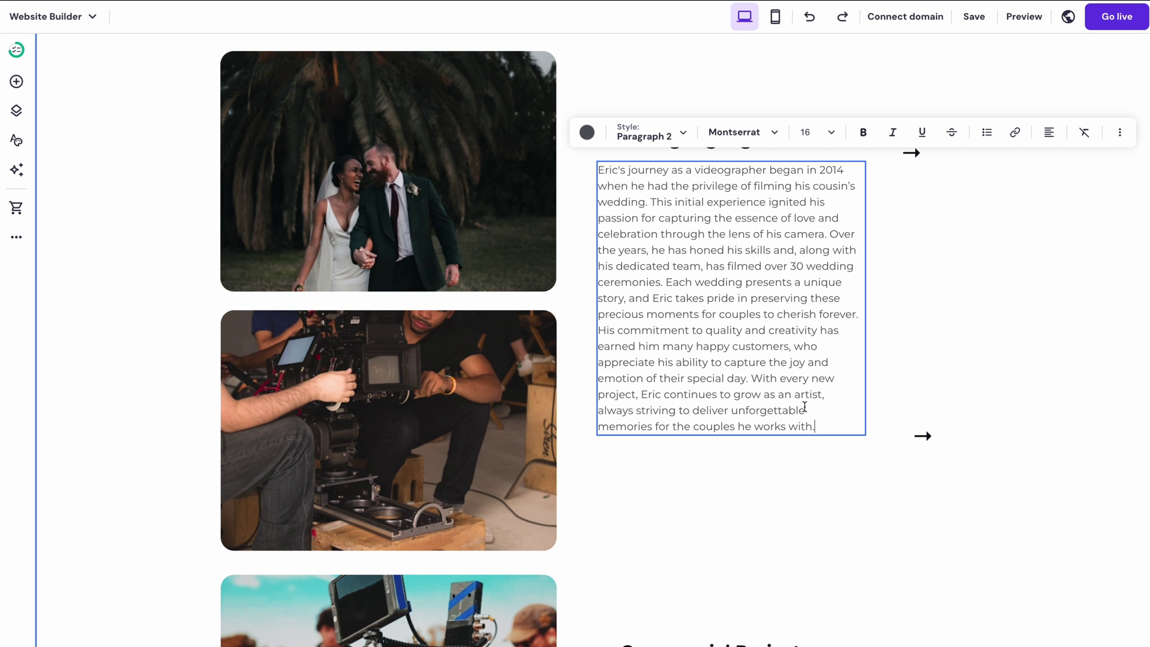
{"action": "left_click_drag", "start_coordinate": [820, 427], "coordinate": [753, 381]}
{"action": "key", "text": "BackSpace"}
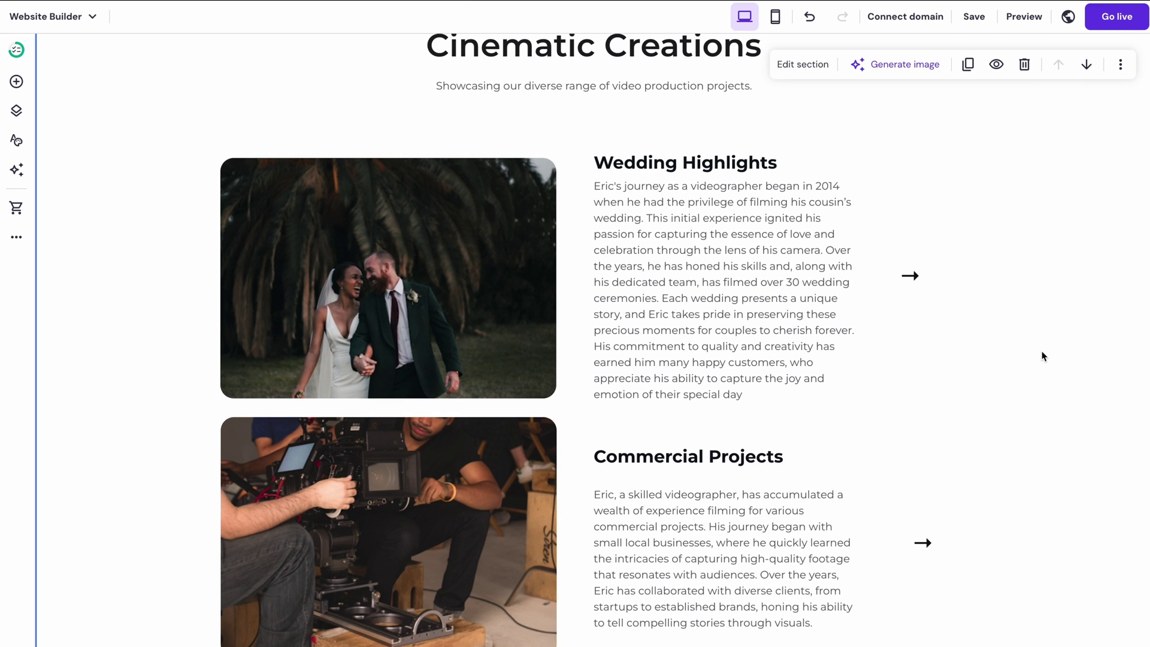
{"action": "scroll", "coordinate": [1042, 355], "scroll_direction": "down", "scroll_amount": 4}
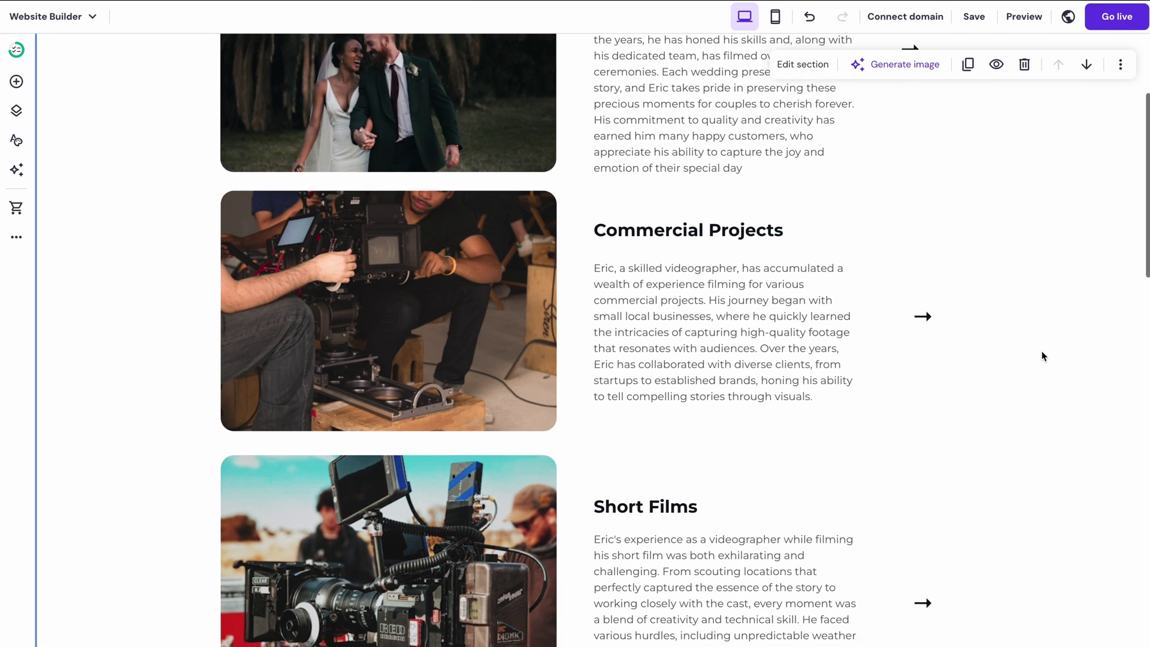
{"action": "scroll", "coordinate": [1042, 356], "scroll_direction": "down", "scroll_amount": 2}
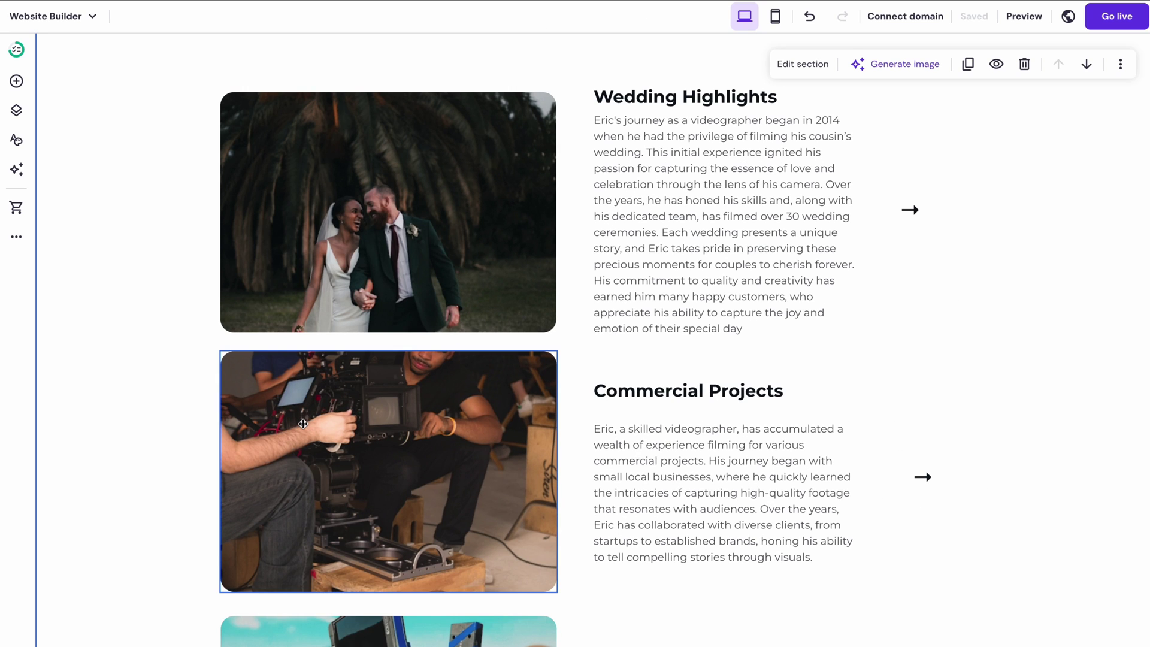
- Review the wedding photo's Style settings, with overlay opacity at 0%, and its on-click actions
{"action": "left_click", "coordinate": [363, 296]}
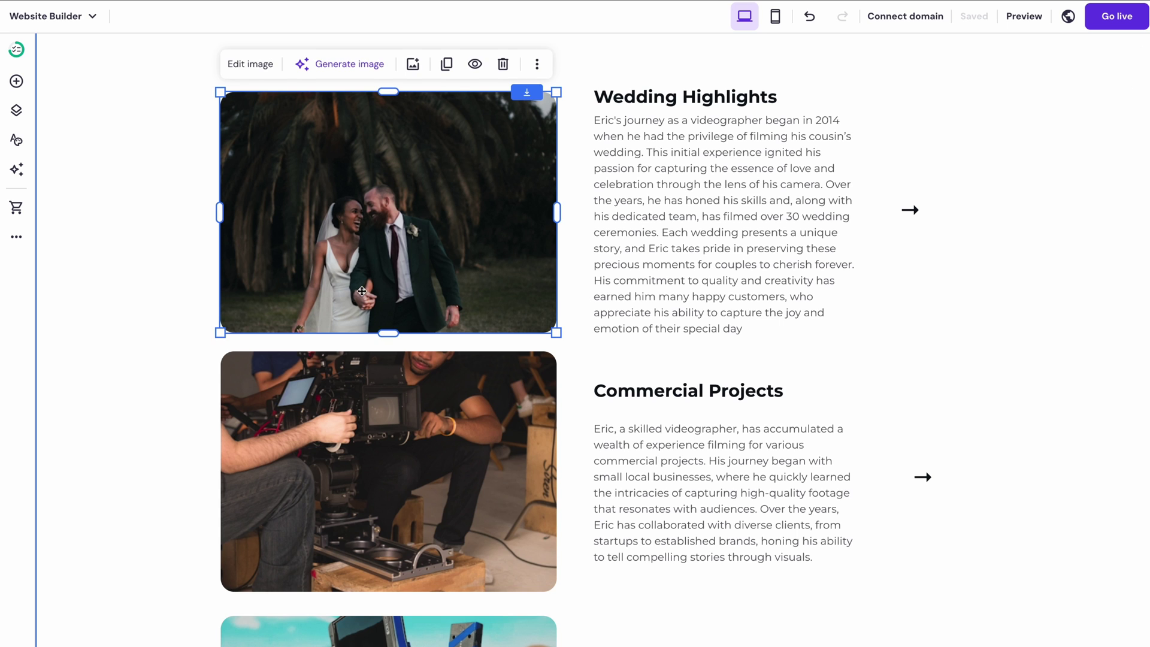
{"action": "left_click", "coordinate": [256, 70]}
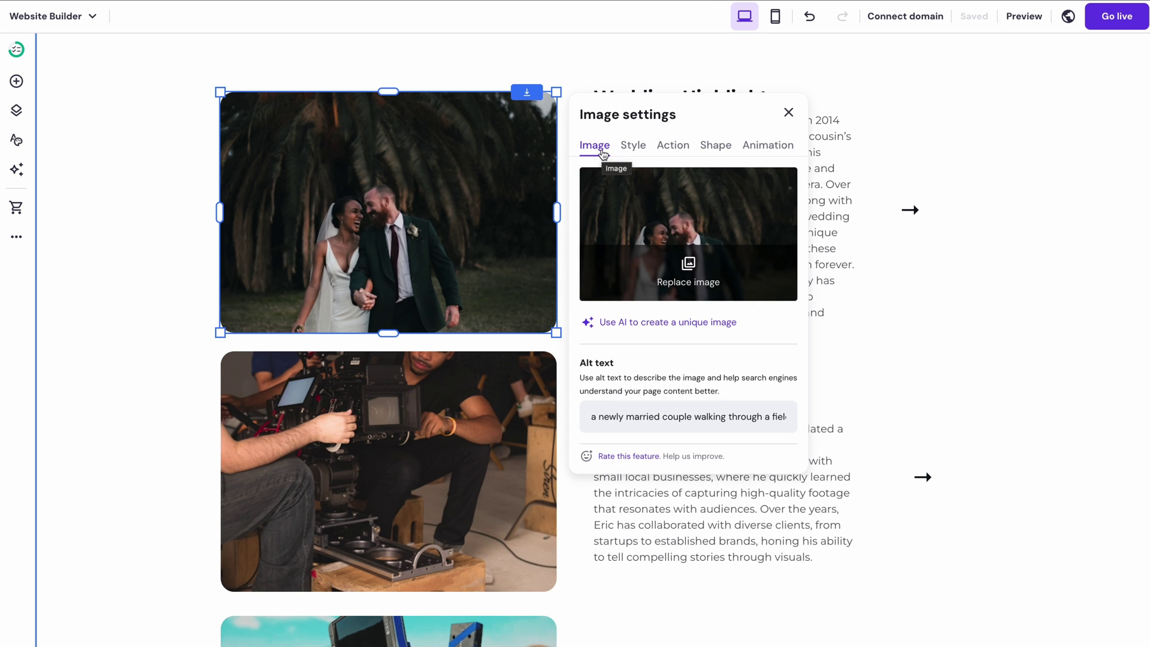
{"action": "left_click", "coordinate": [632, 155]}
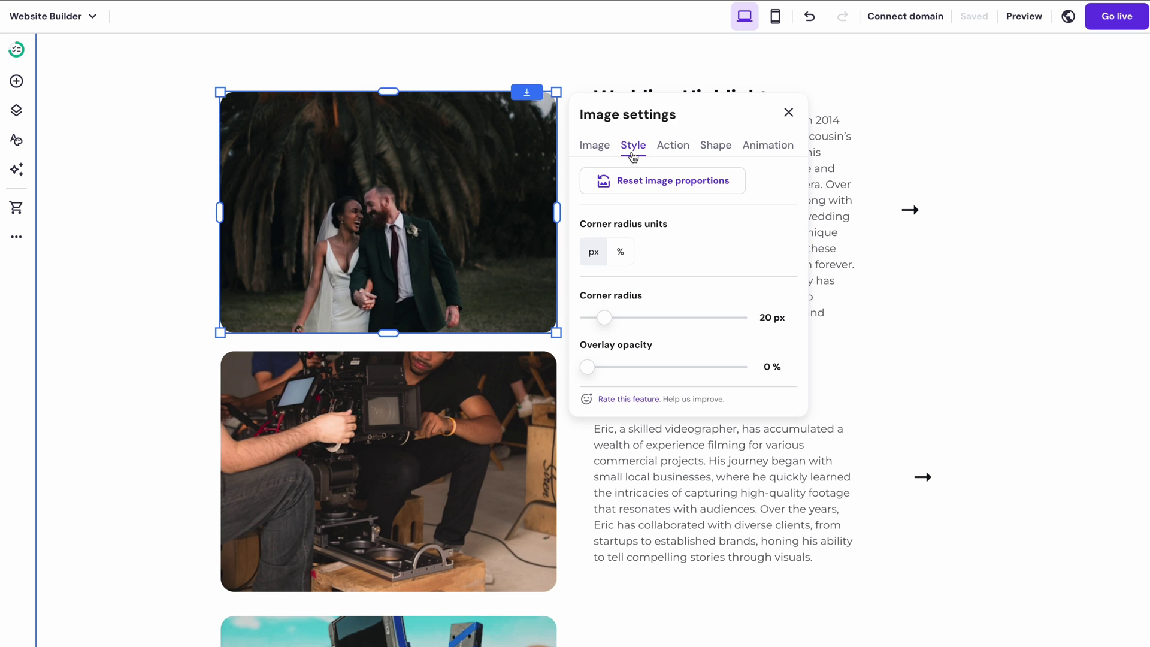
{"action": "mouse_move", "coordinate": [587, 367]}
{"action": "left_mouse_down"}
{"action": "mouse_move", "coordinate": [599, 366]}
{"action": "mouse_move", "coordinate": [584, 366]}
{"action": "left_mouse_up"}
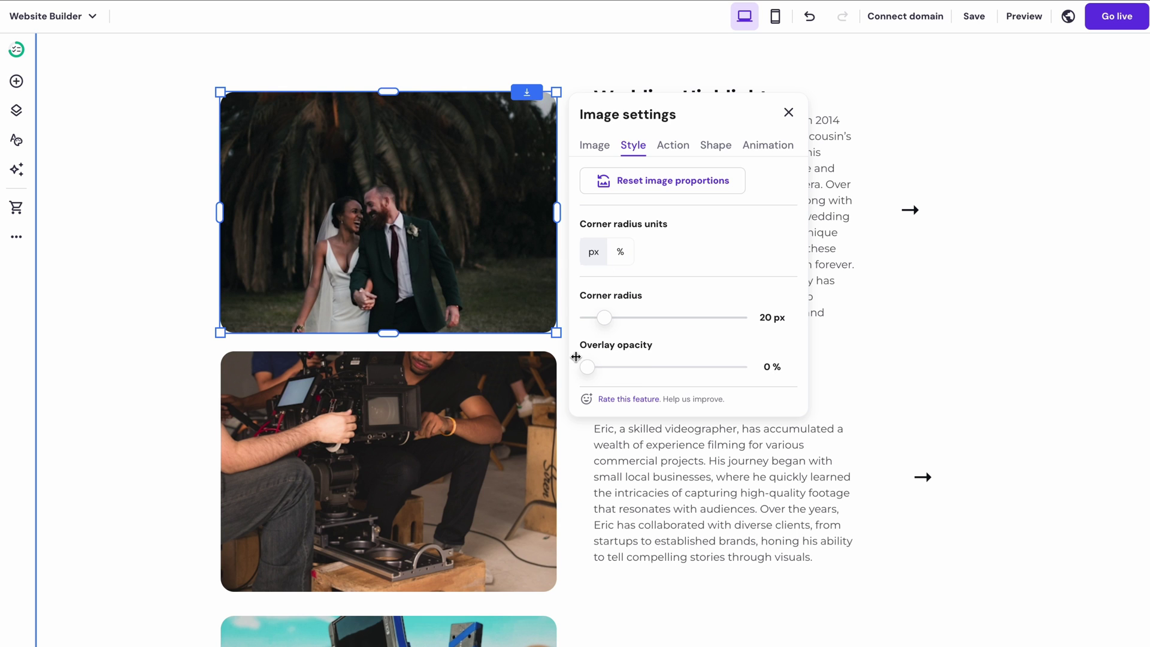
{"action": "left_click", "coordinate": [669, 154]}
{"action": "left_click", "coordinate": [665, 202]}
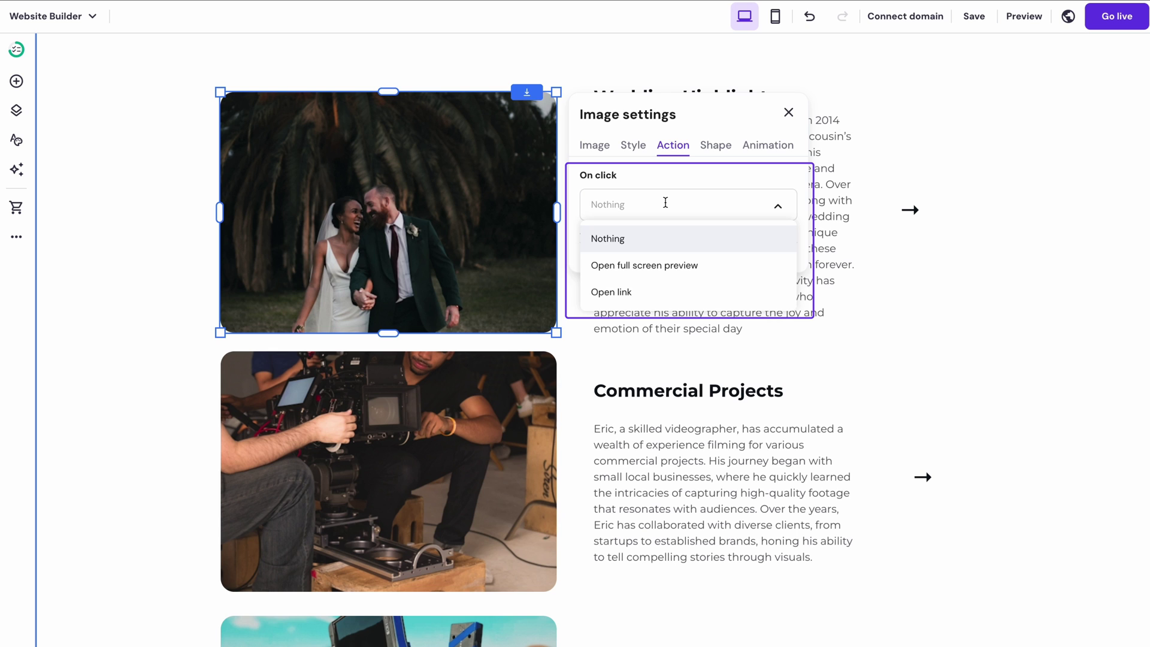
- Clip the wedding photo to a parallelogram, then open the Commercial Projects photo's media library
{"action": "left_click", "coordinate": [709, 146]}
{"action": "left_click", "coordinate": [757, 150]}
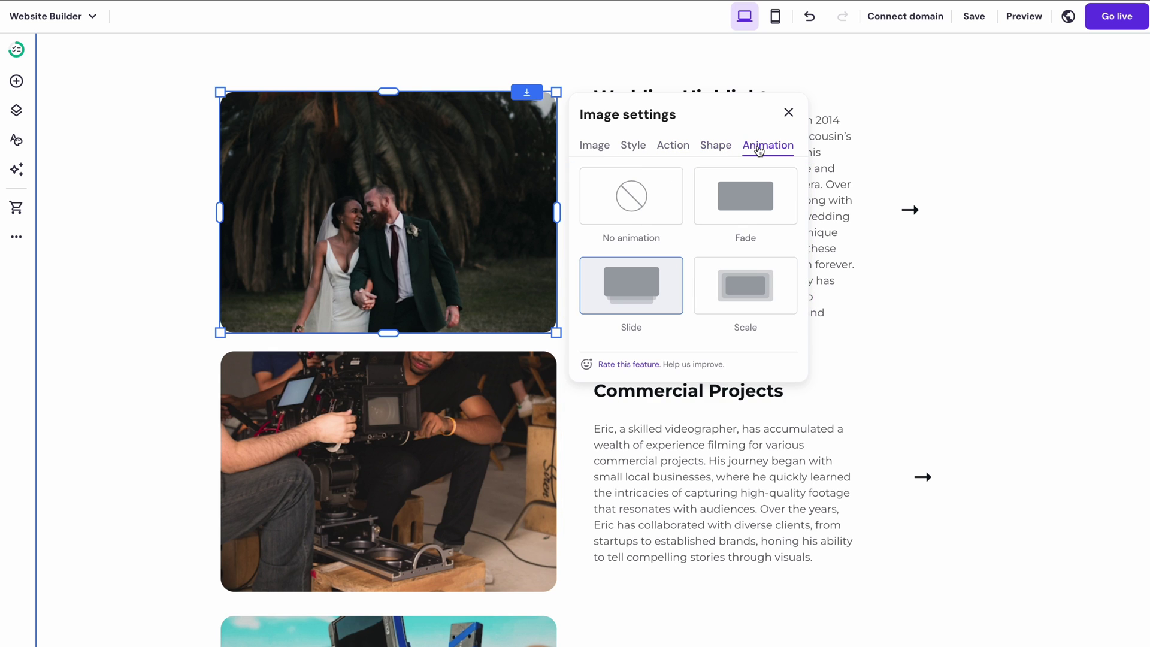
{"action": "left_click", "coordinate": [726, 148]}
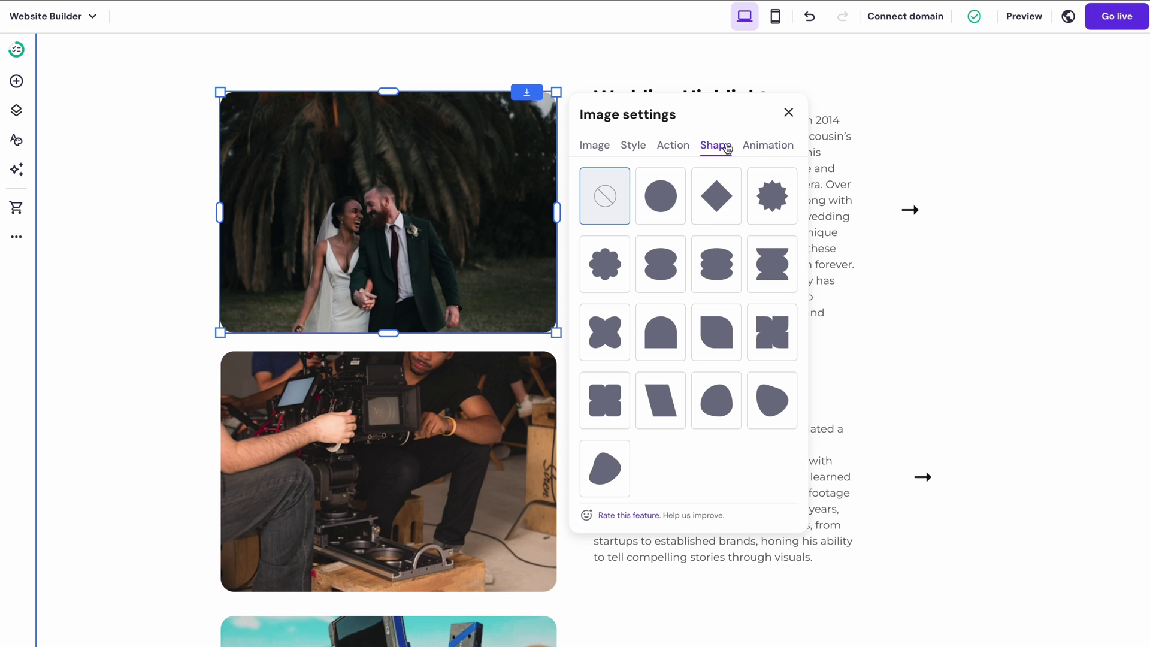
{"action": "left_click", "coordinate": [660, 395]}
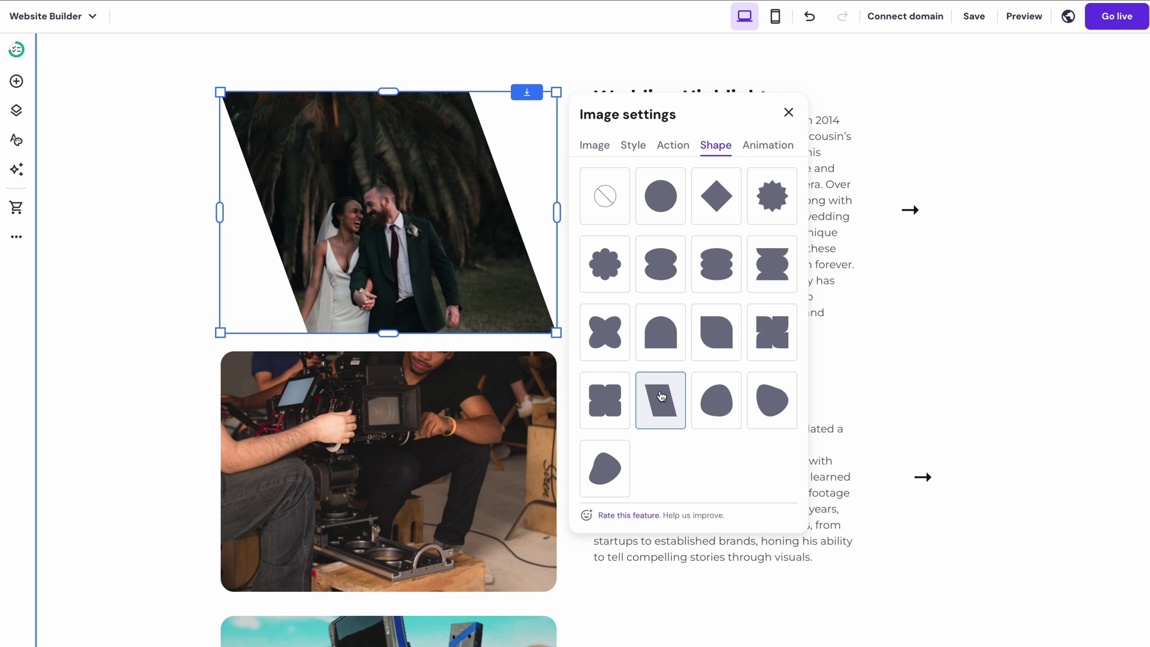
{"action": "left_click", "coordinate": [789, 112]}
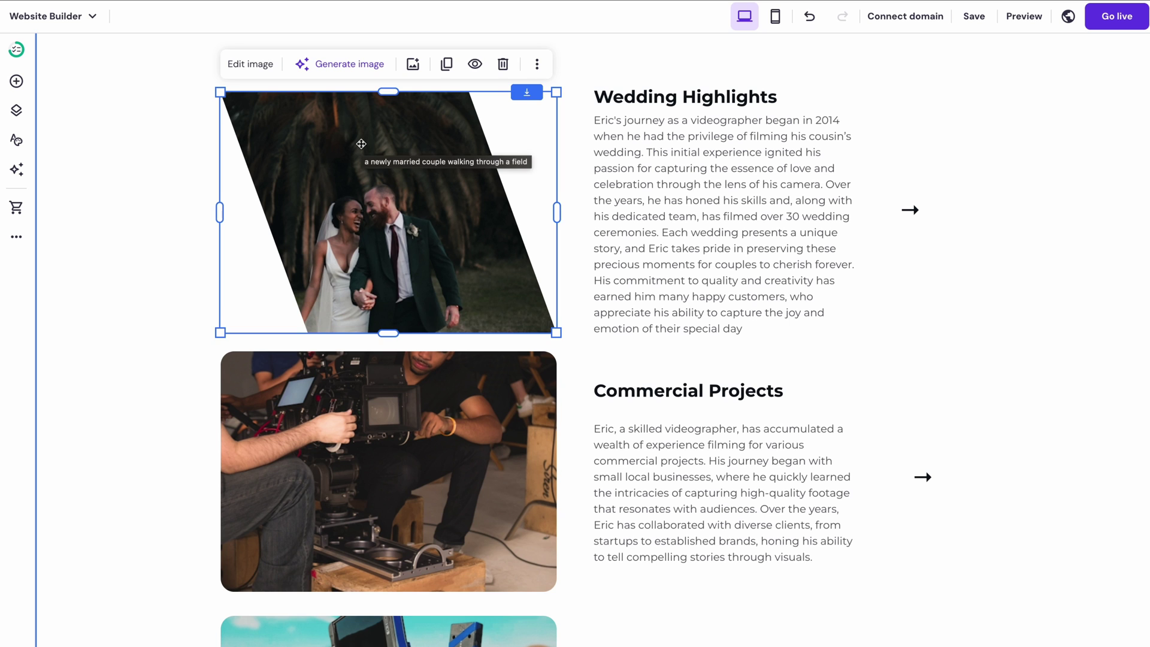
{"action": "left_click", "coordinate": [507, 359]}
{"action": "double_click", "coordinate": [506, 359]}
- Browse the free stock images for the Commercial Projects photo
{"action": "left_click", "coordinate": [506, 100]}
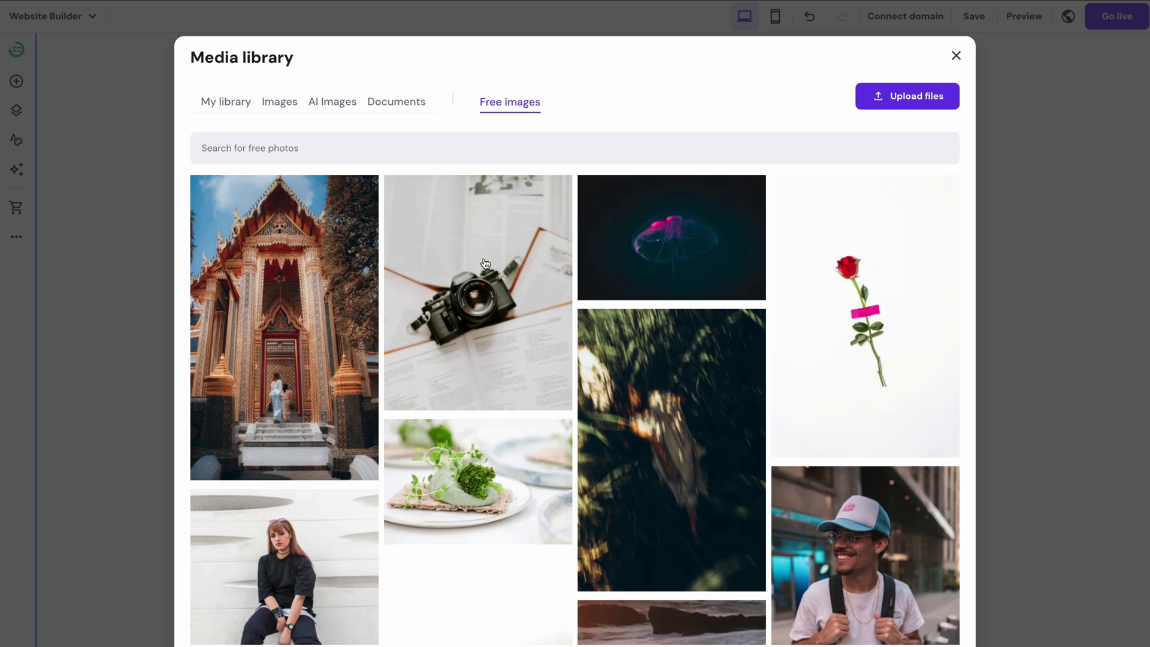
{"action": "left_click", "coordinate": [433, 150]}
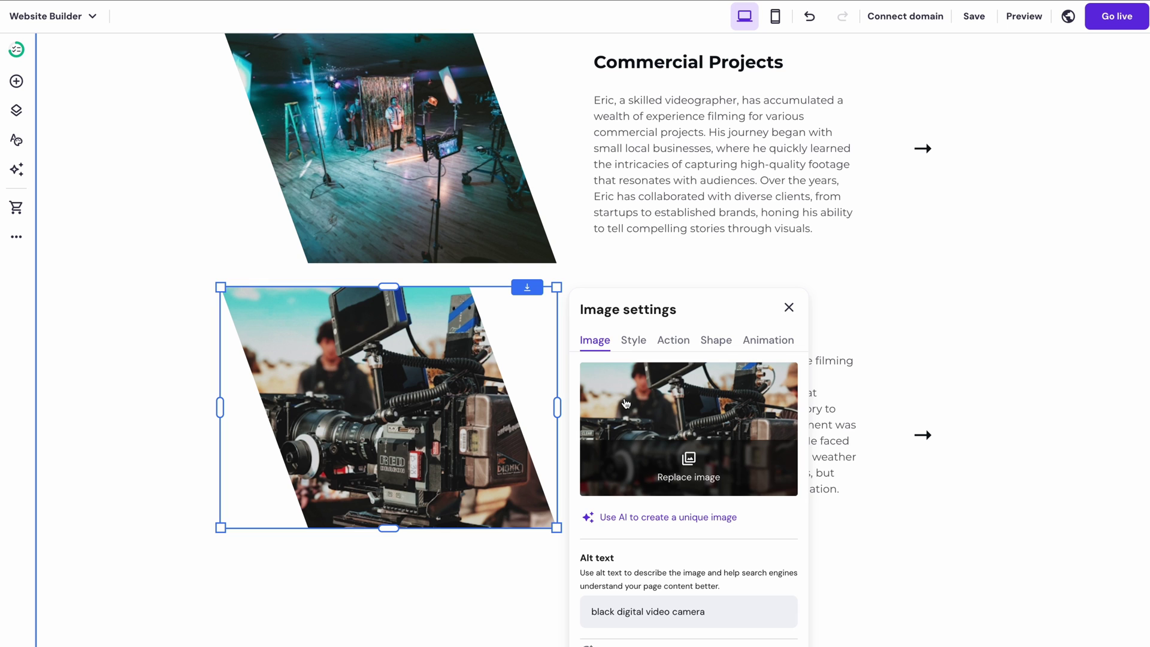
- Create a Cinematic AI image of 'A woman walking in a rainy Tokyo city' for Short Films
{"action": "left_click", "coordinate": [662, 517]}
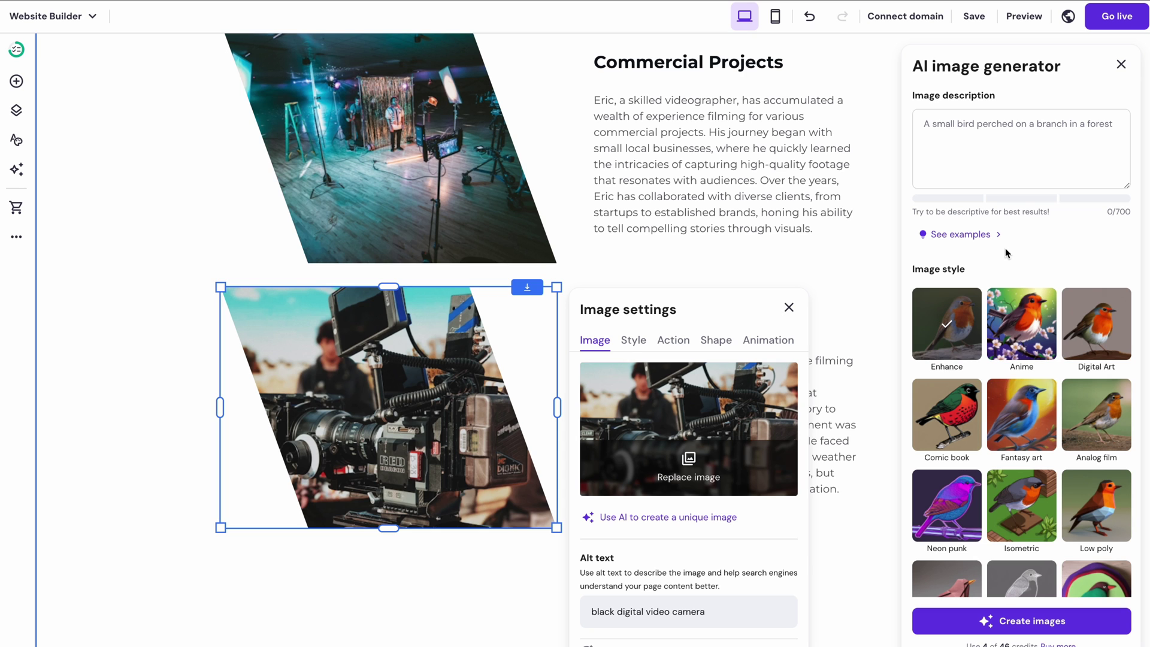
{"action": "left_click", "coordinate": [960, 155]}
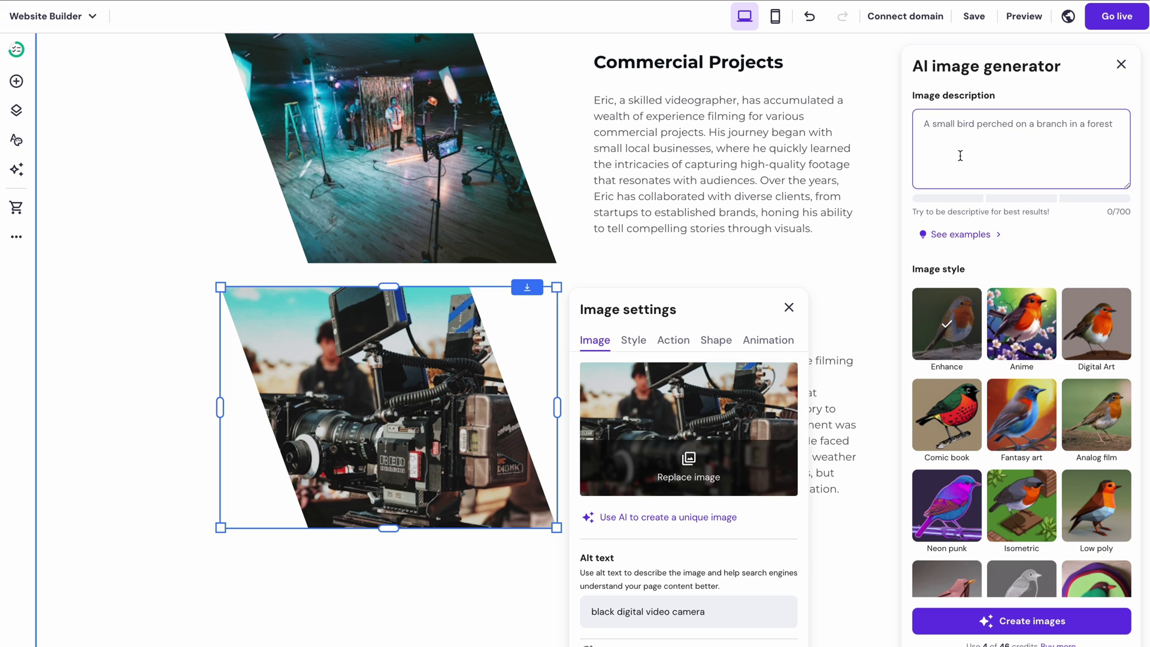
{"action": "type", "text": "A"}
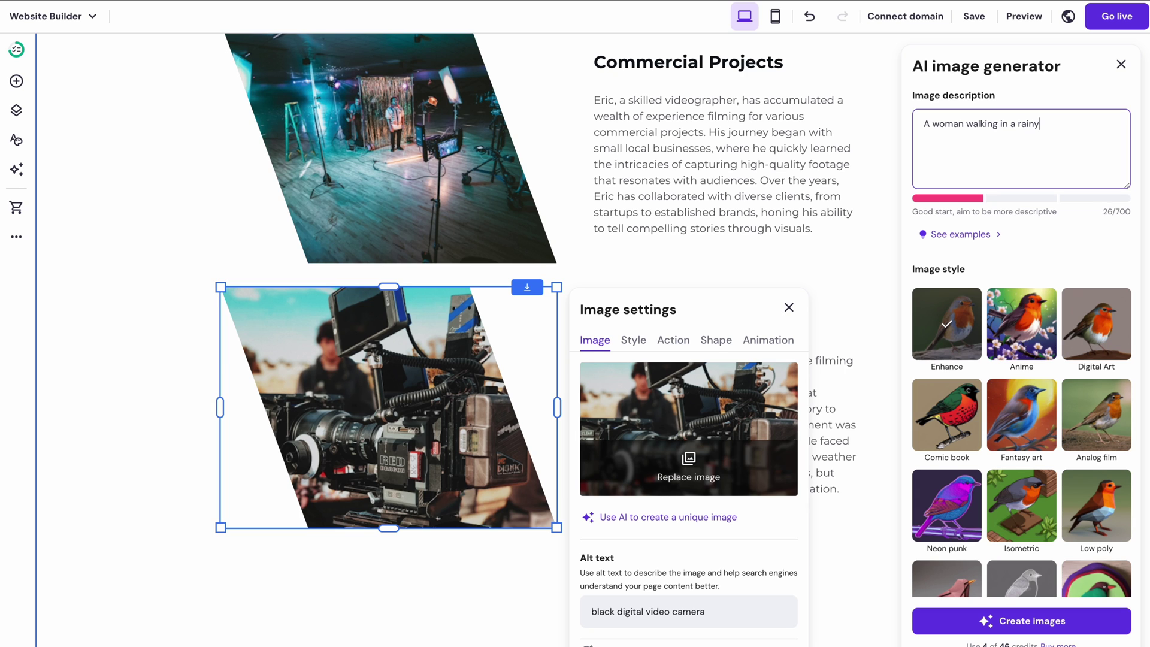
{"action": "type", "text": "woman walking in a rainy Tok"}
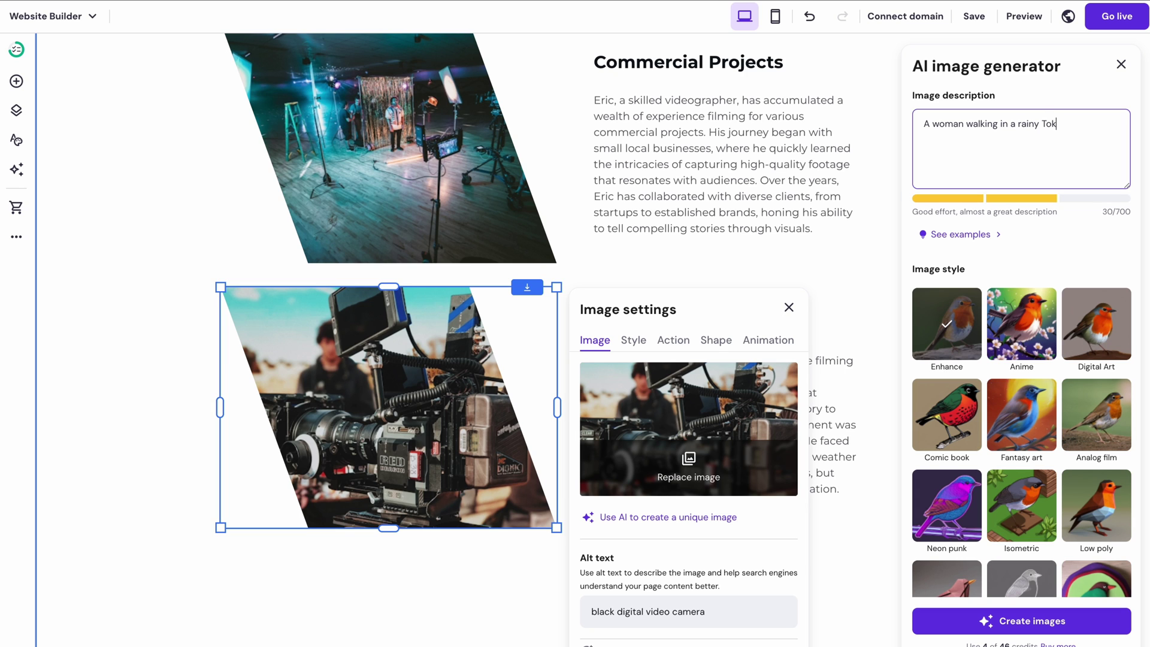
{"action": "type", "text": "yo city"}
{"action": "scroll", "coordinate": [1011, 257], "scroll_direction": "down", "scroll_amount": 3}
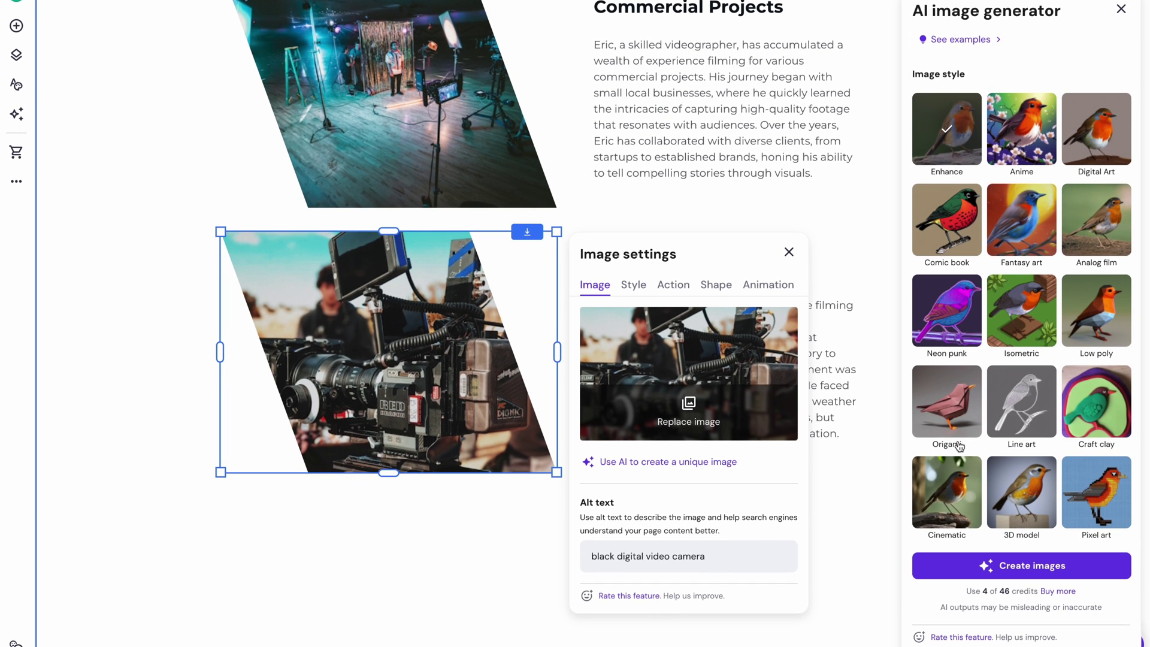
{"action": "left_click", "coordinate": [952, 497]}
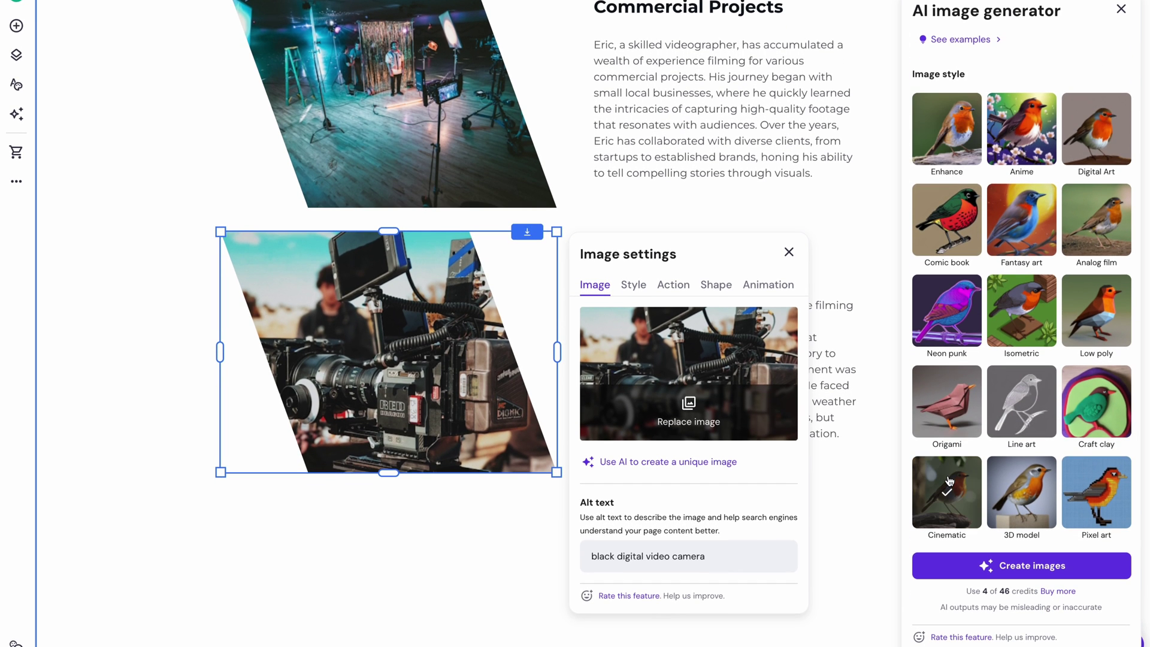
{"action": "left_click", "coordinate": [991, 567]}
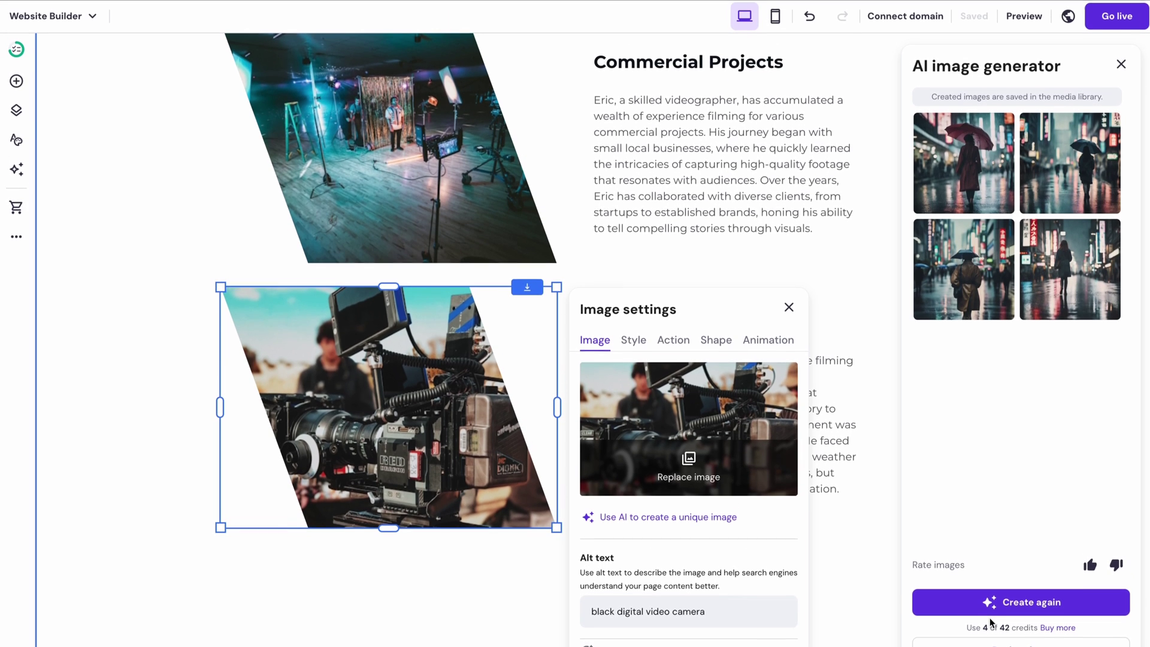
{"action": "left_click", "coordinate": [967, 237]}
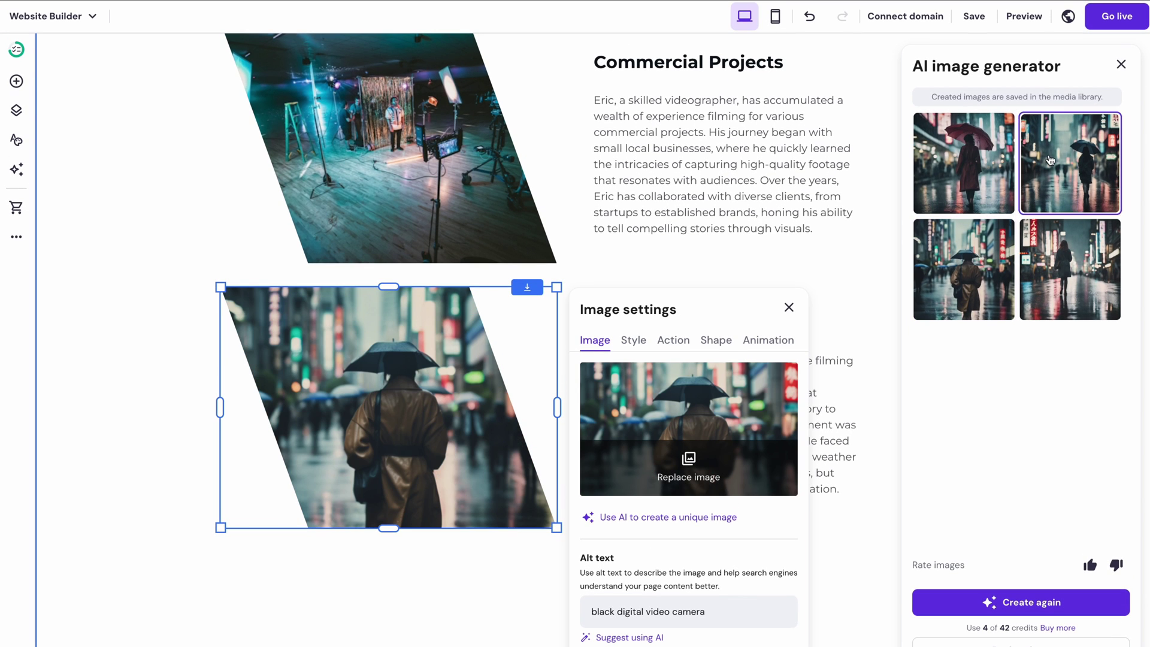
{"action": "left_click", "coordinate": [1121, 64]}
- Close the image settings to return to the Home page
{"action": "left_click", "coordinate": [789, 308]}
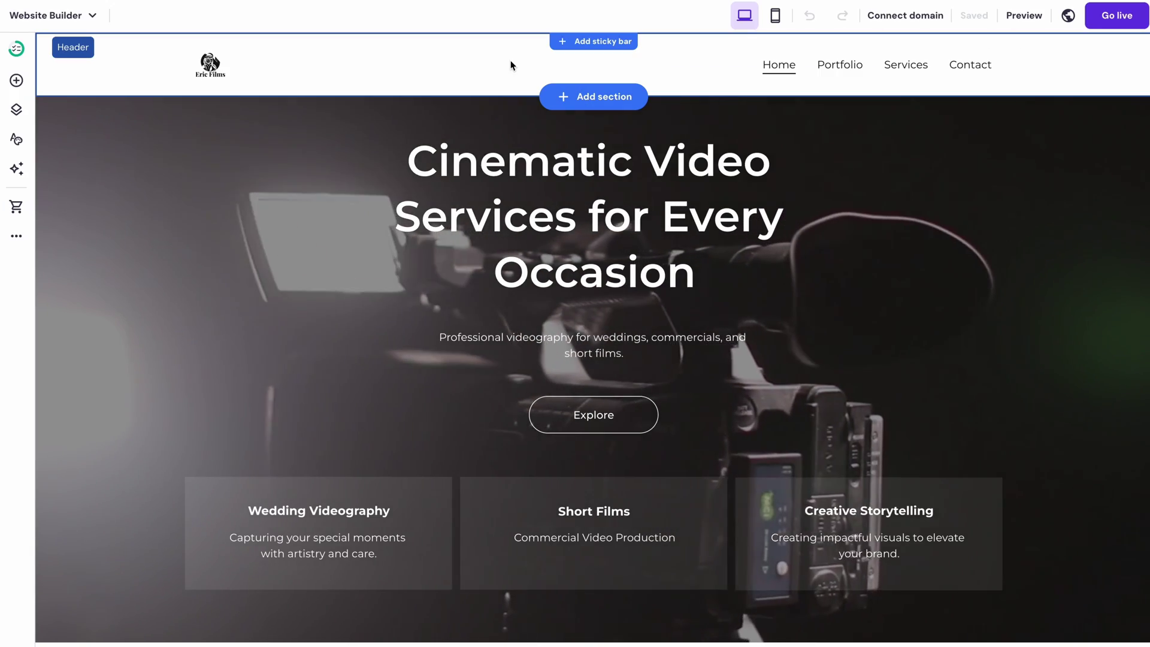
- Add an online store to the site and open its store manager
{"action": "left_click", "coordinate": [17, 207]}
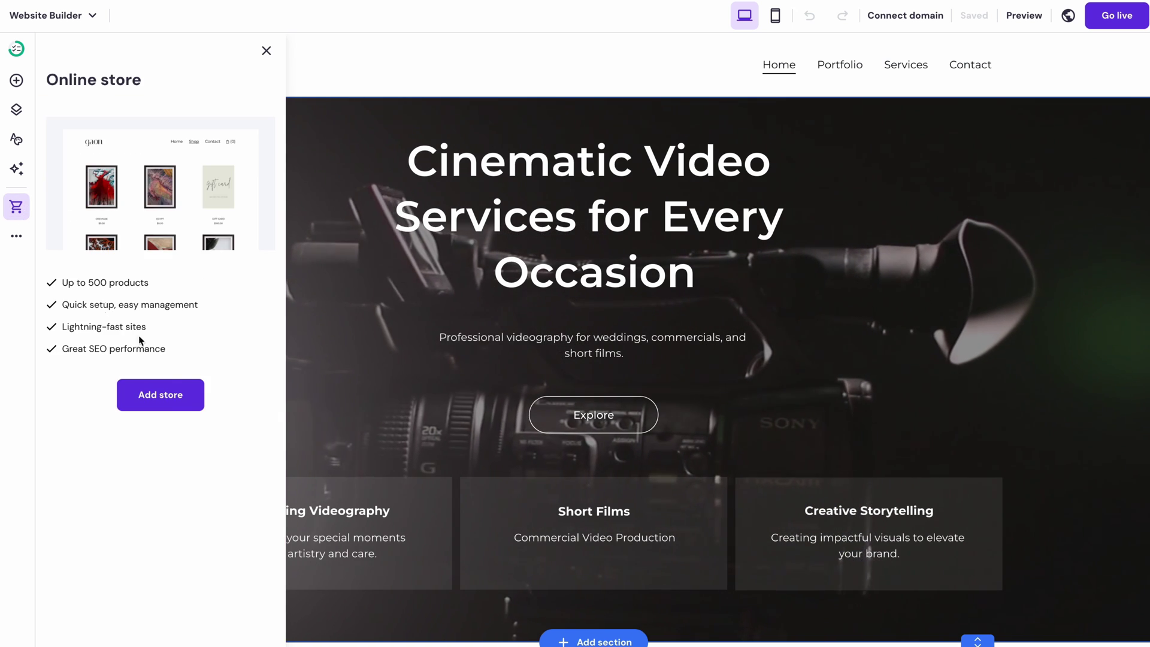
{"action": "left_click", "coordinate": [174, 394]}
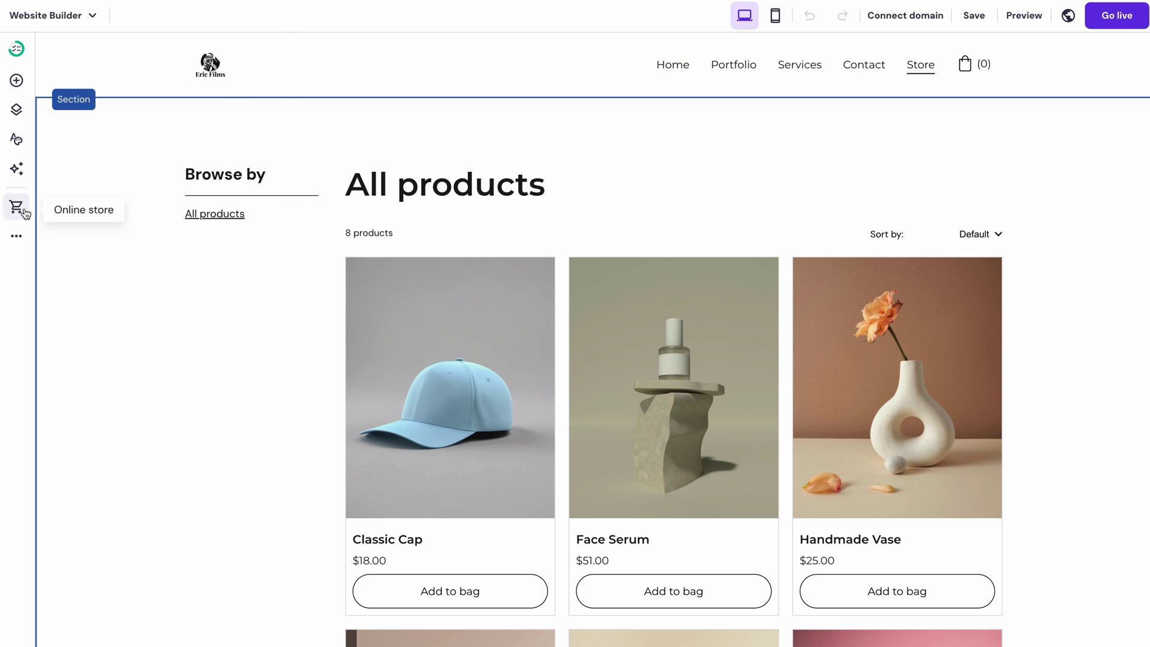
{"action": "left_click", "coordinate": [16, 206]}
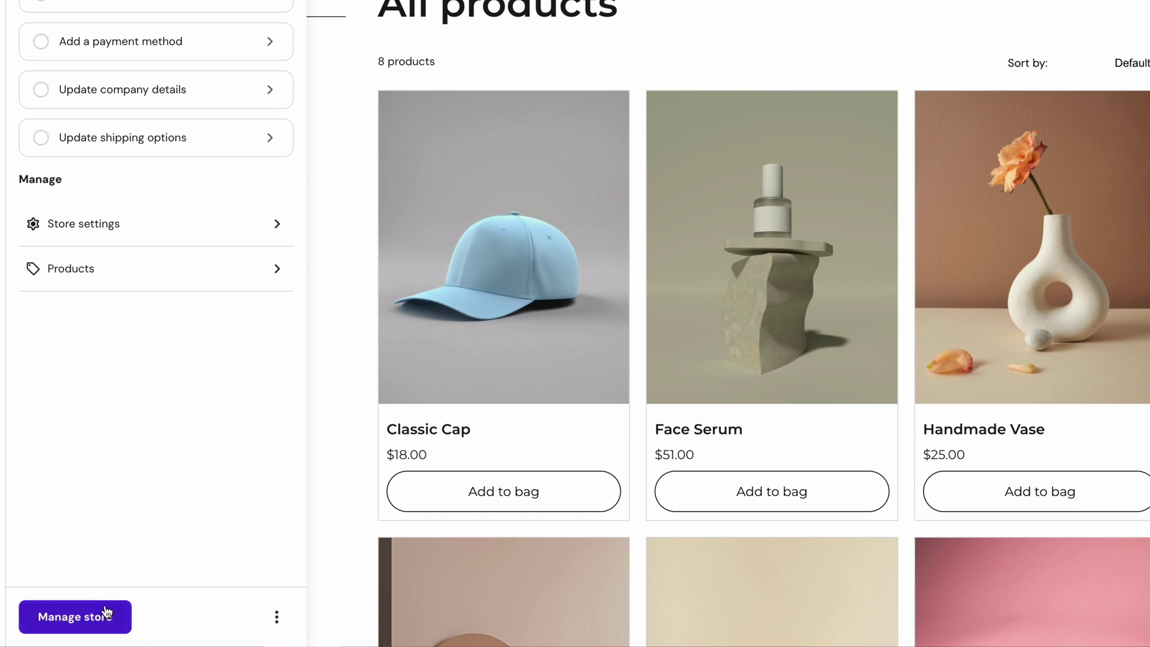
{"action": "left_click", "coordinate": [106, 614]}
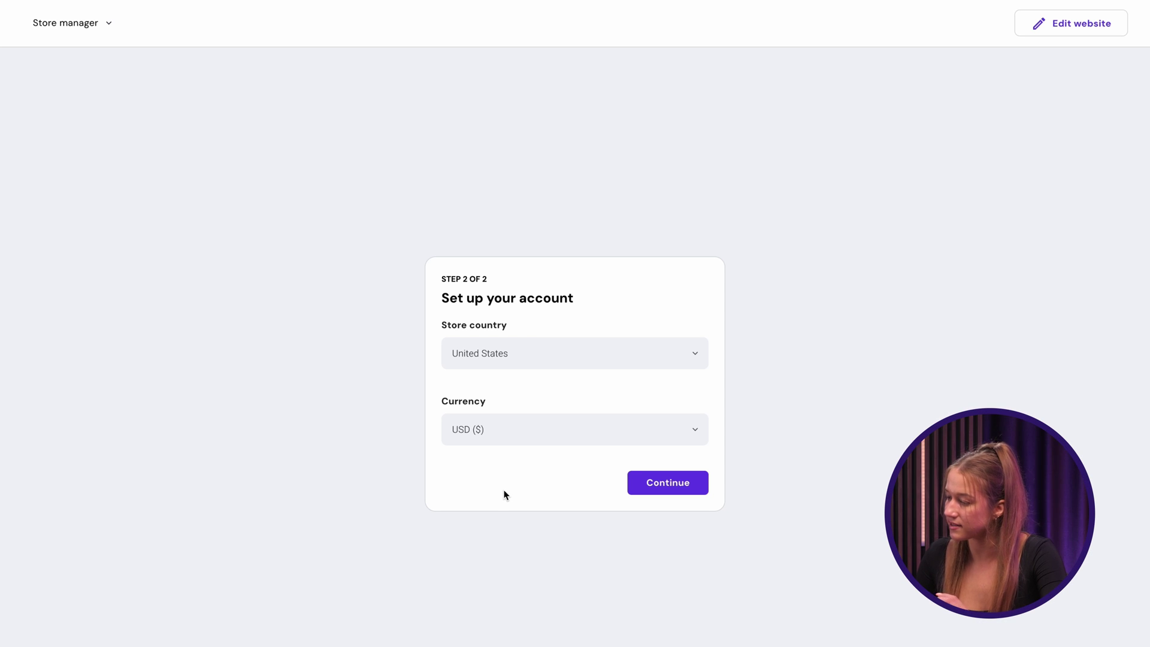
- Confirm United States and USD for the store and begin adding a product
{"action": "left_click", "coordinate": [636, 487]}
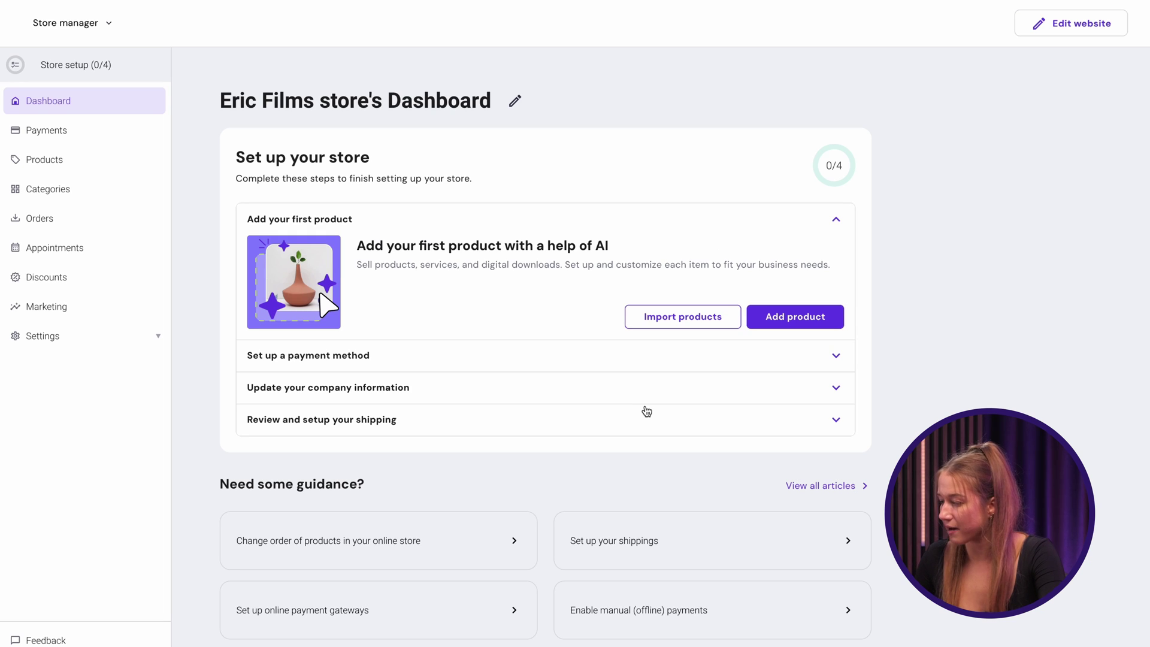
{"action": "left_click", "coordinate": [793, 325]}
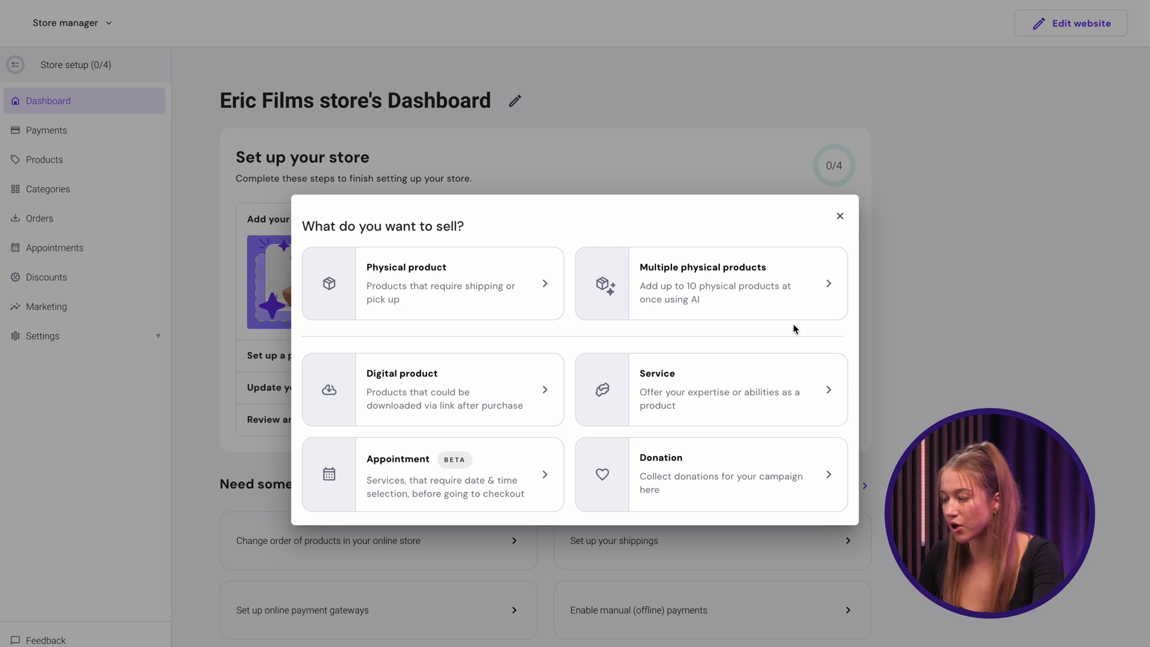
- Create an AI-generated Wedding Film Service product from a wedding photo, priced at $2500
{"action": "left_click", "coordinate": [777, 378]}
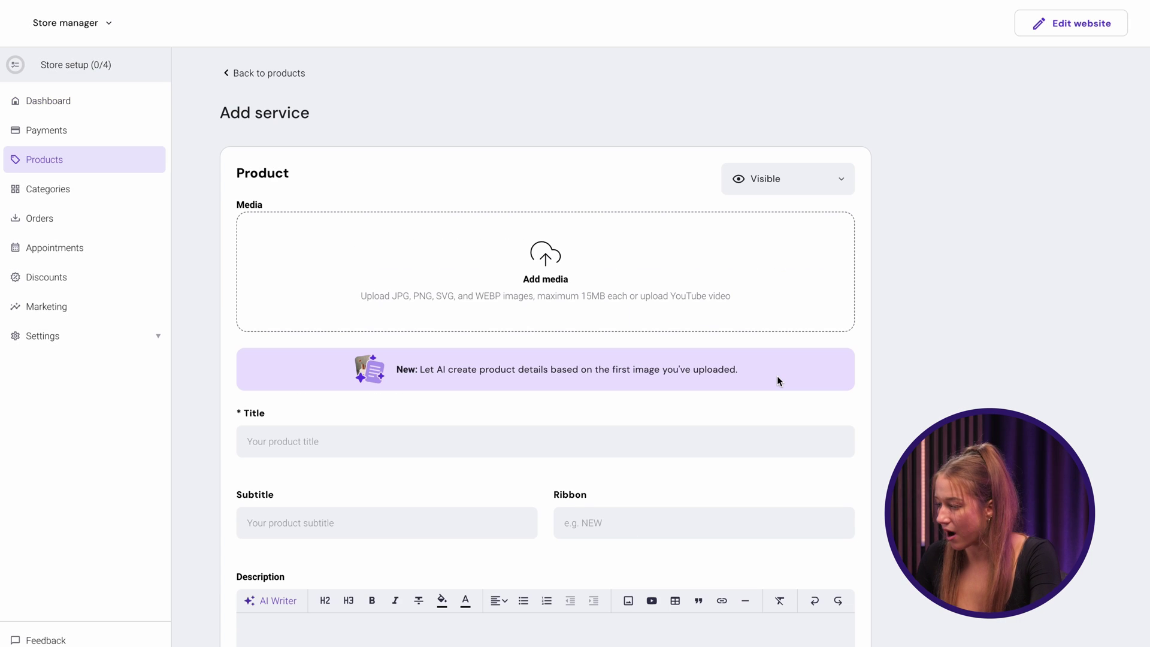
{"action": "left_click_drag", "start_coordinate": [777, 375], "coordinate": [593, 291]}
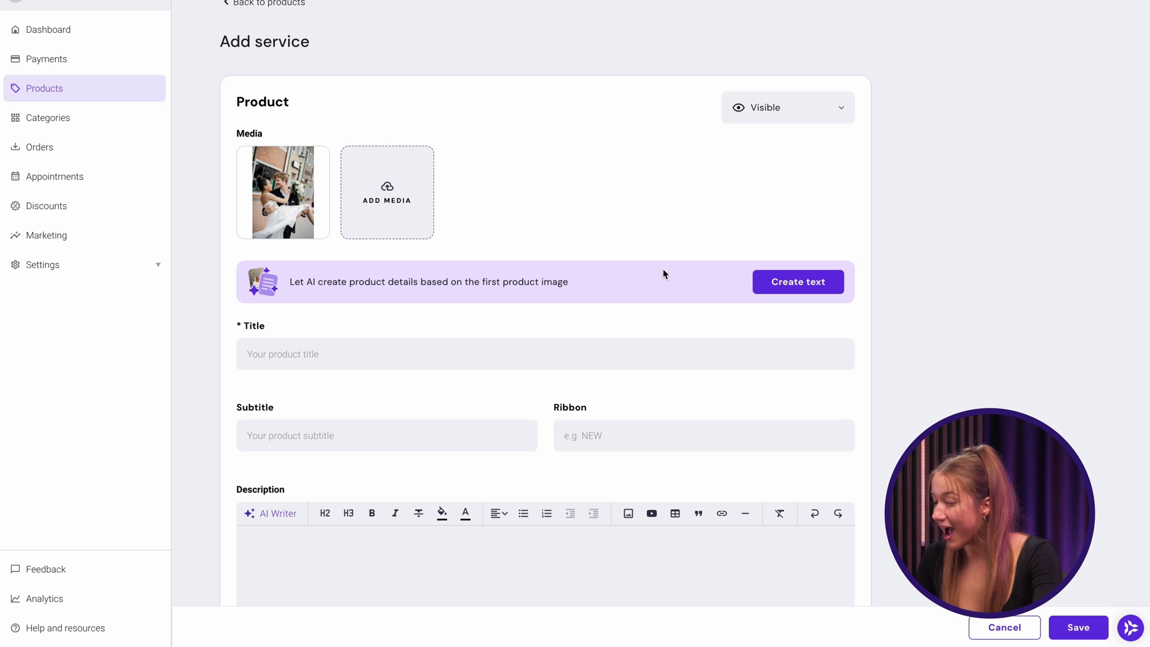
{"action": "left_click", "coordinate": [772, 280]}
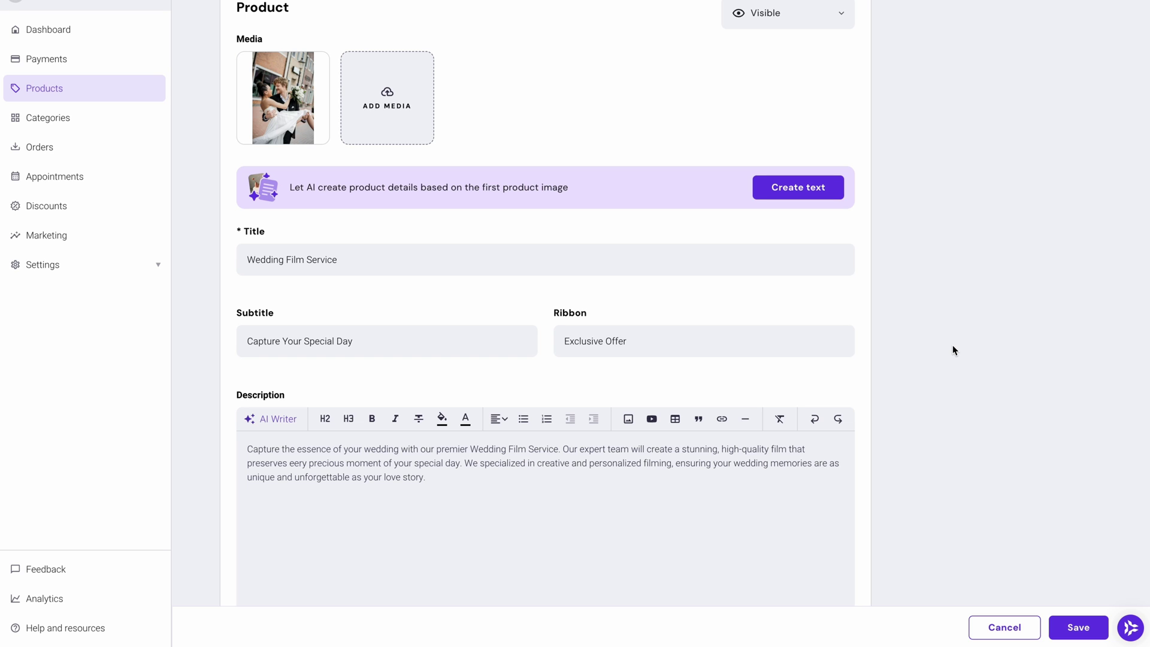
{"action": "scroll", "coordinate": [953, 350], "scroll_direction": "down", "scroll_amount": 12}
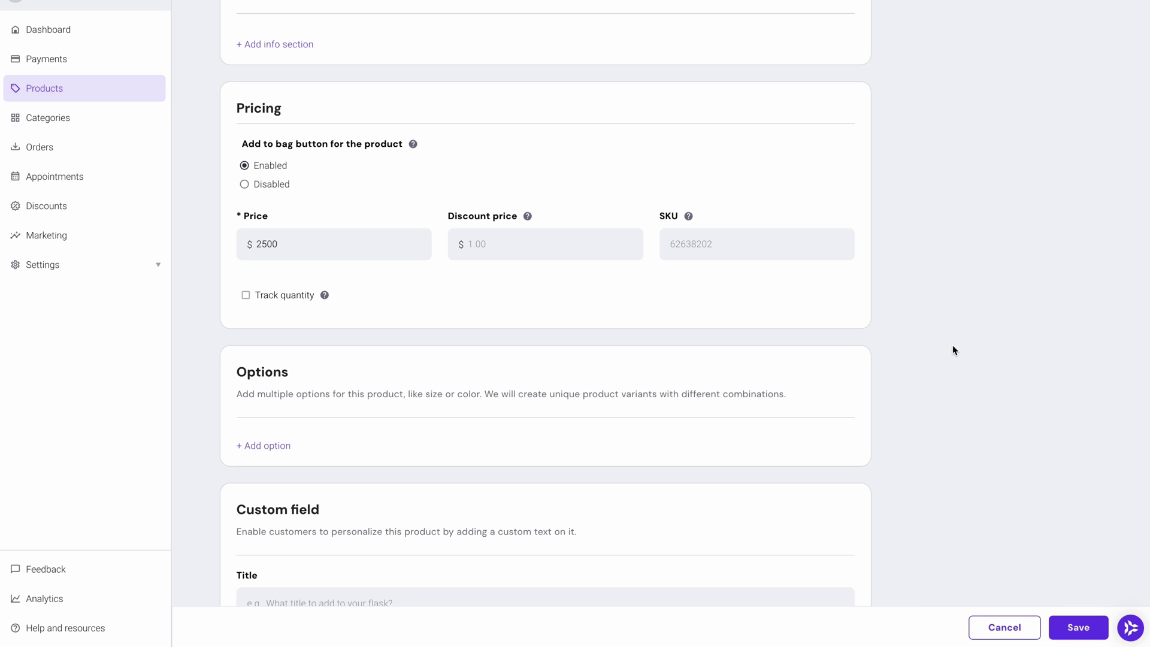
{"action": "left_click", "coordinate": [1069, 630]}
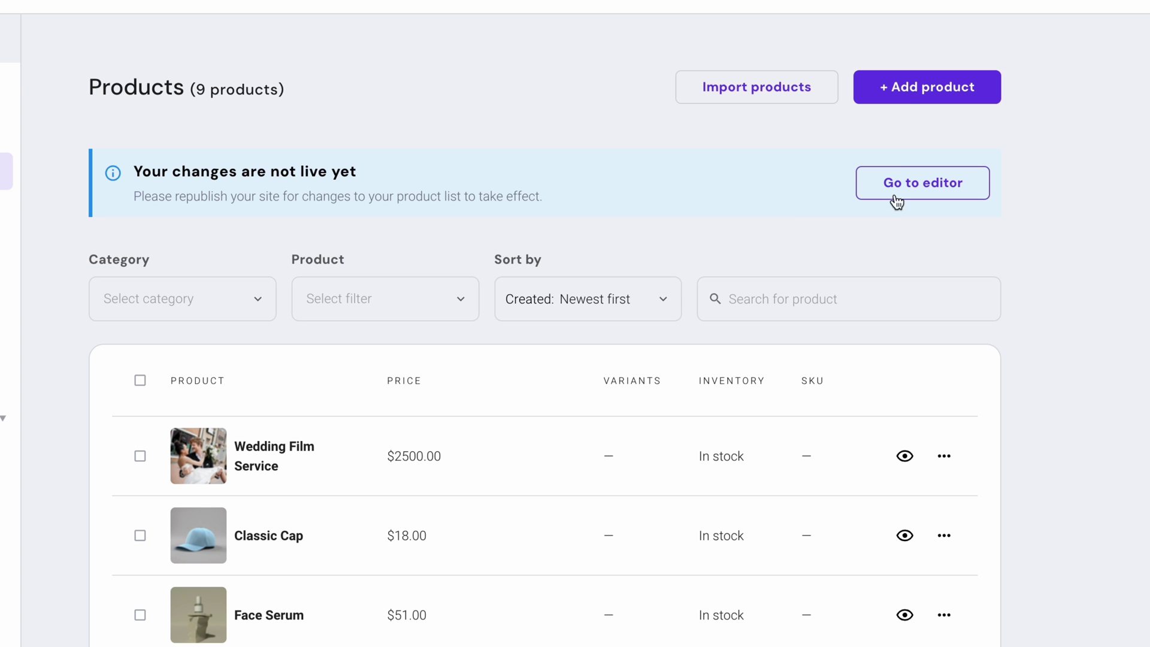
- Generate five physical equipment products from uploaded photos and review the Professional Video Camera Rig
{"action": "left_click", "coordinate": [910, 90]}
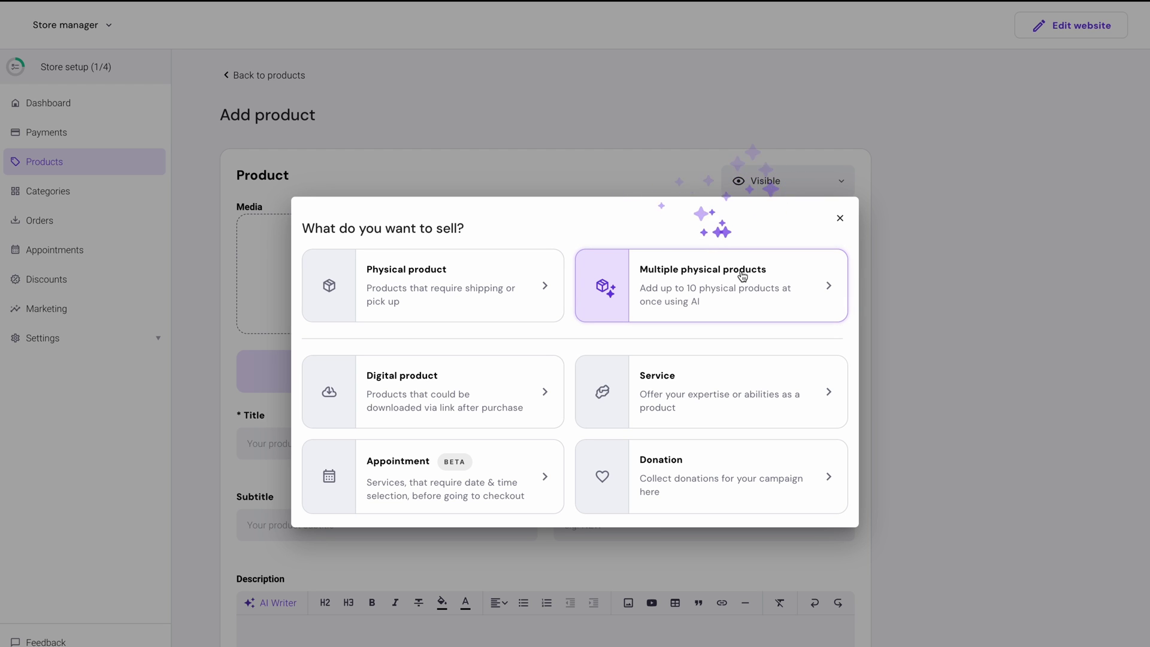
{"action": "left_click", "coordinate": [743, 276]}
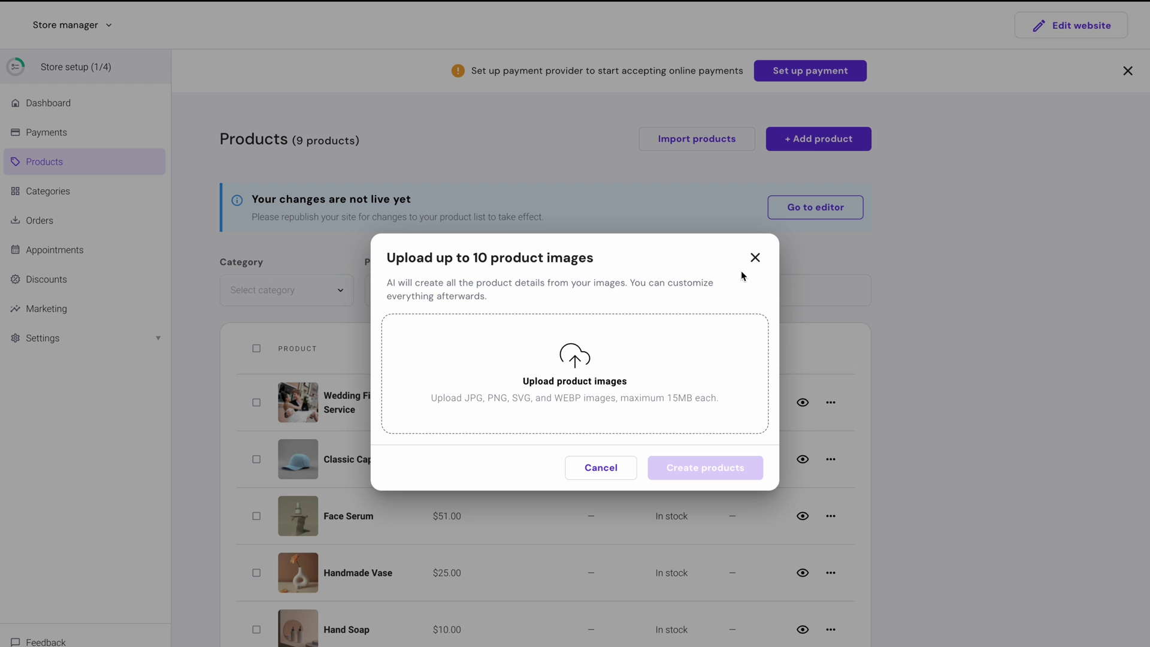
{"action": "left_click", "coordinate": [626, 371]}
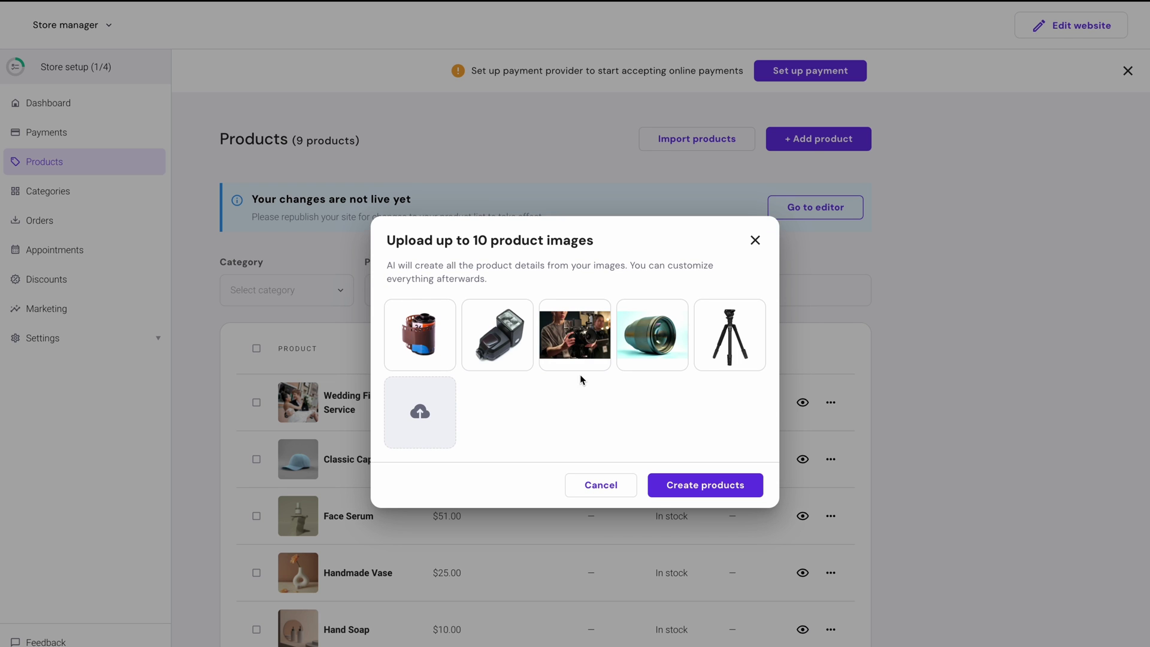
{"action": "left_click", "coordinate": [665, 482]}
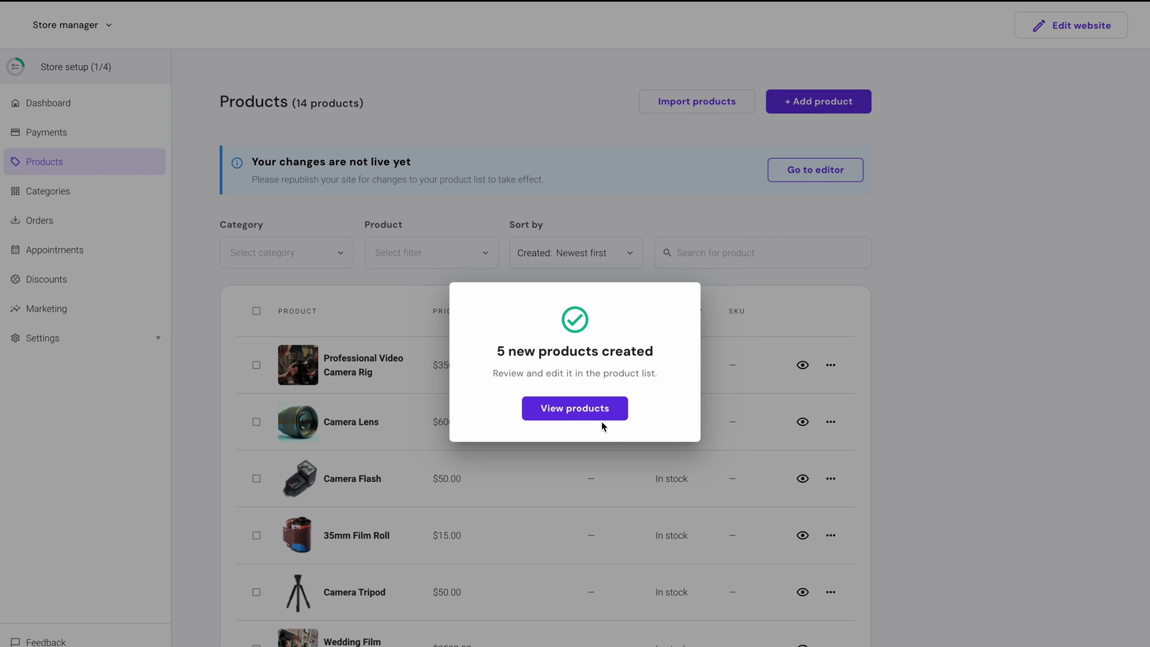
{"action": "left_click", "coordinate": [598, 417]}
{"action": "left_click", "coordinate": [462, 348]}
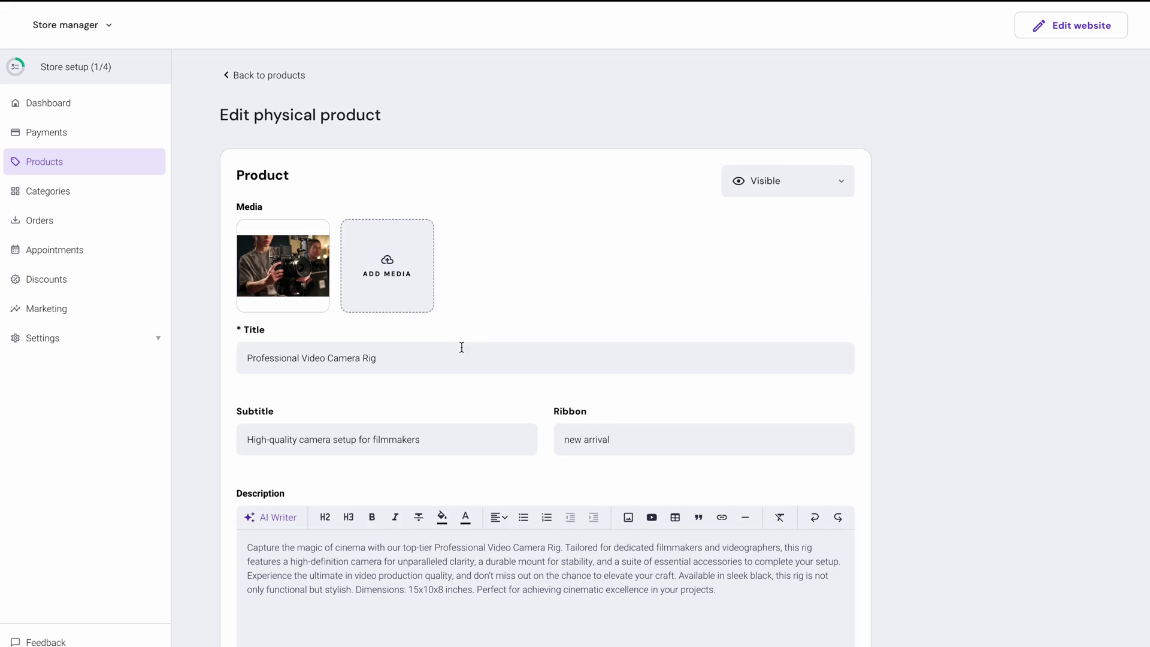
{"action": "scroll", "coordinate": [462, 348], "scroll_direction": "down", "scroll_amount": 5}
{"action": "scroll", "coordinate": [461, 347], "scroll_direction": "down", "scroll_amount": 7}
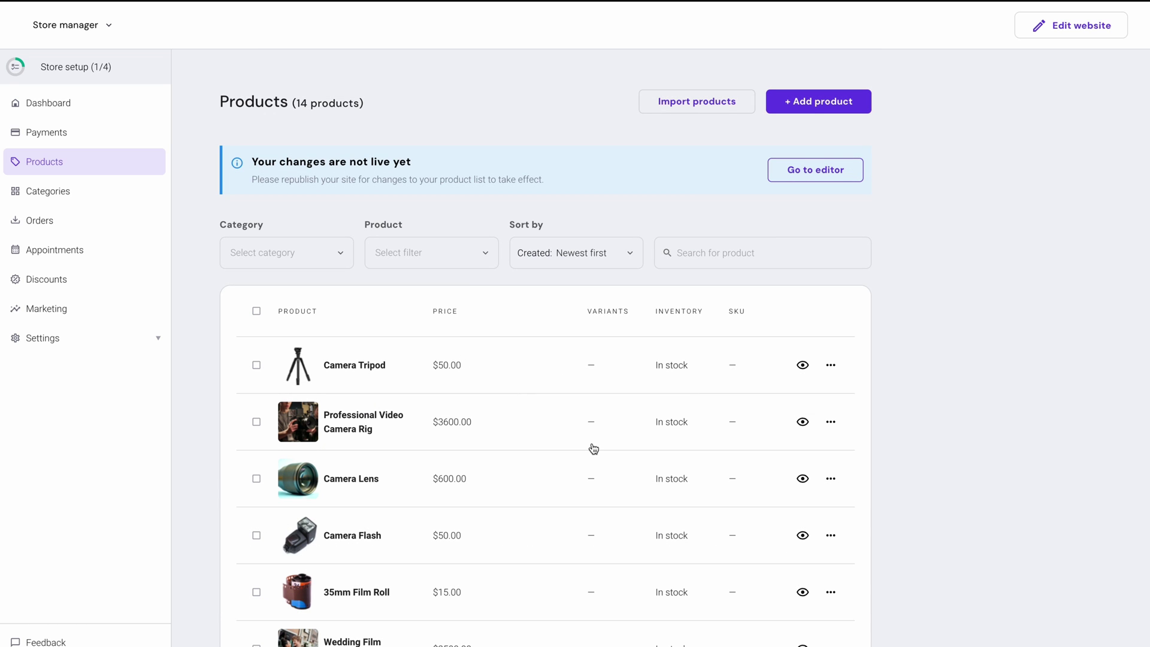
- Select Sunglasses, Wooden Chair, Wool Sweater, Set of Plates and Hand Soap for deletion
{"action": "scroll", "coordinate": [593, 448], "scroll_direction": "down", "scroll_amount": 5}
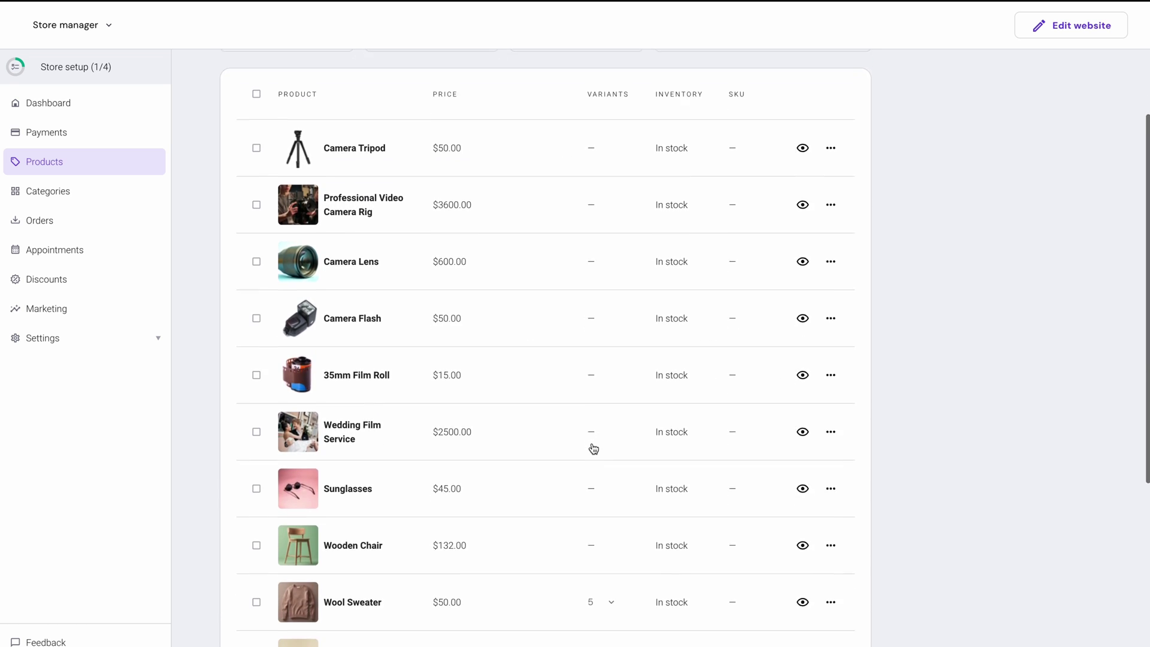
{"action": "left_click", "coordinate": [256, 457]}
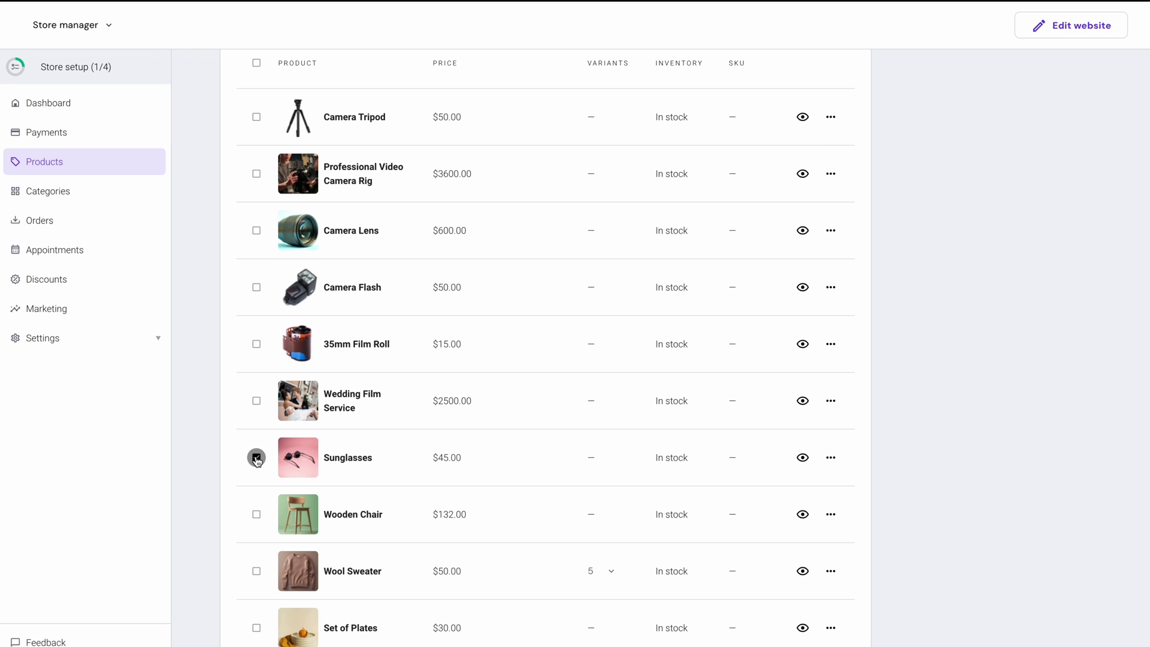
{"action": "left_click", "coordinate": [257, 514]}
{"action": "left_click", "coordinate": [256, 571]}
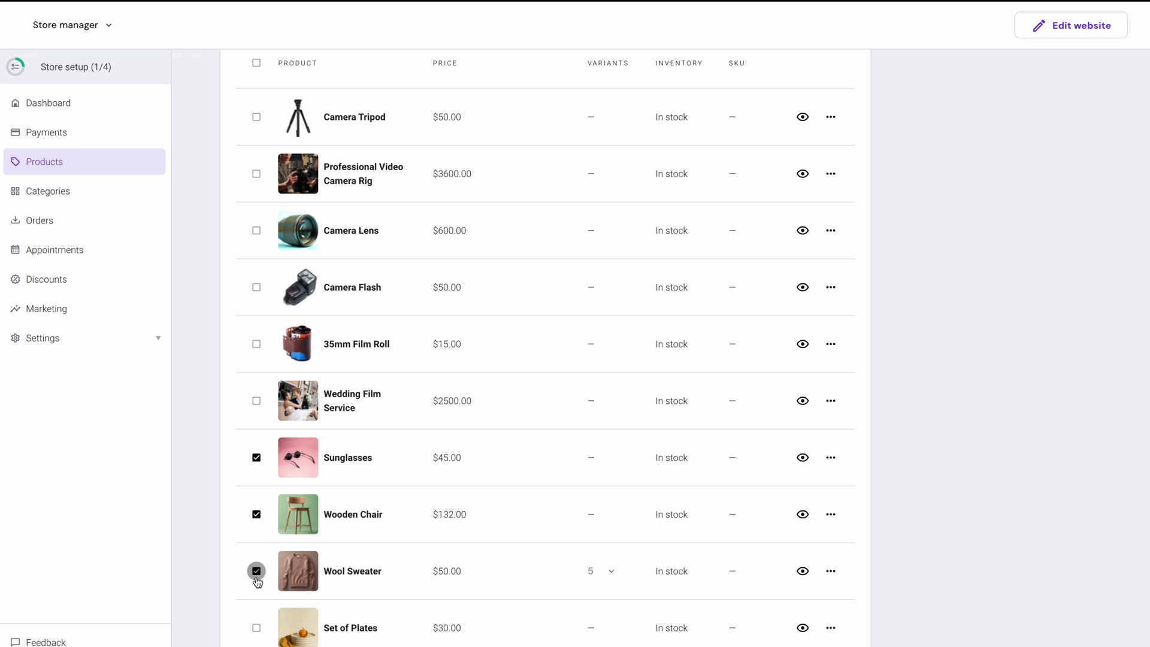
{"action": "left_click", "coordinate": [256, 627]}
{"action": "scroll", "coordinate": [256, 598], "scroll_direction": "down", "scroll_amount": 3}
{"action": "left_click", "coordinate": [256, 536]}
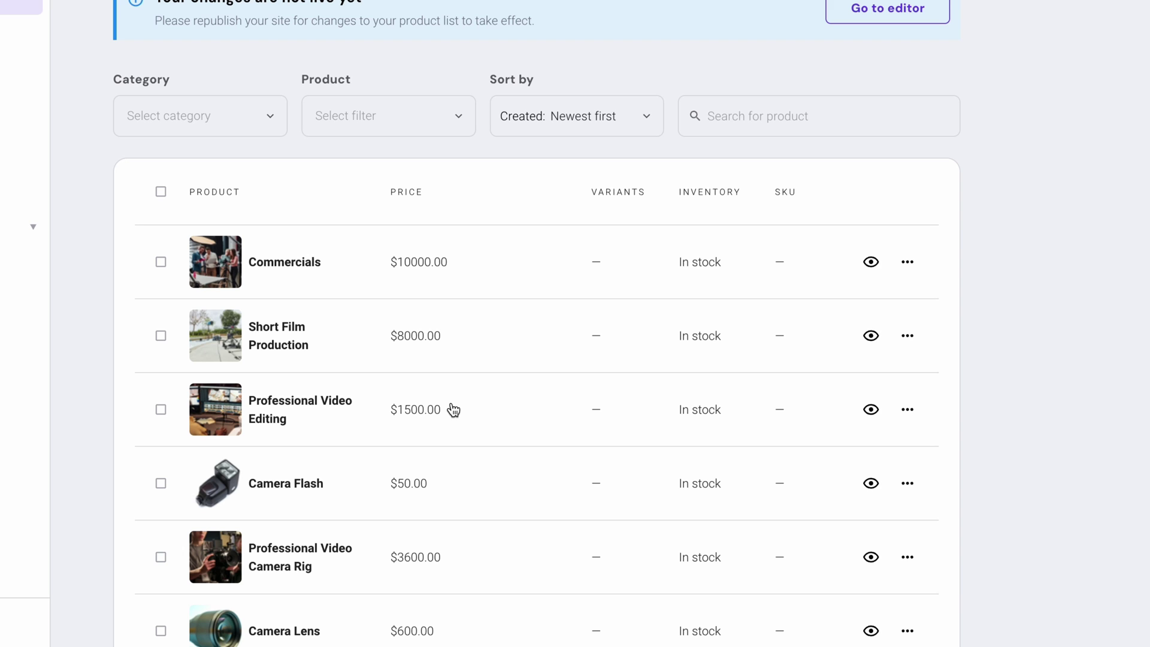
{"action": "mouse_move", "coordinate": [985, 415]}
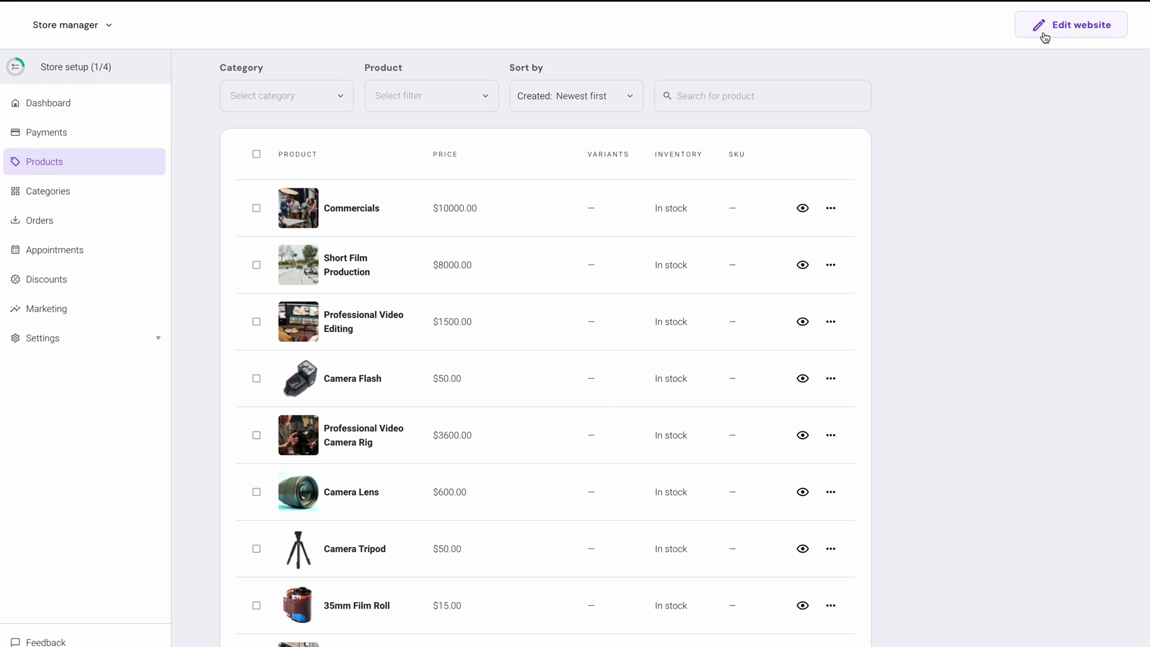
- In the editor's Store page, preview the Equipments, Services and All products category filters
{"action": "left_click", "coordinate": [1043, 33]}
{"action": "left_click", "coordinate": [920, 68]}
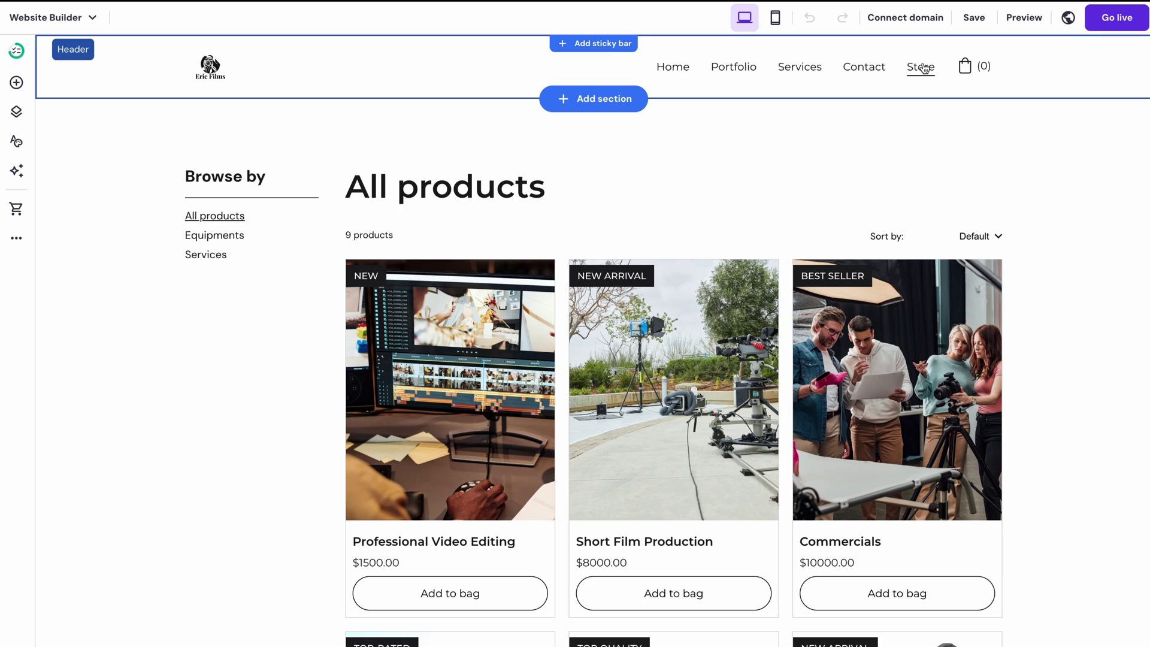
{"action": "left_click", "coordinate": [237, 239]}
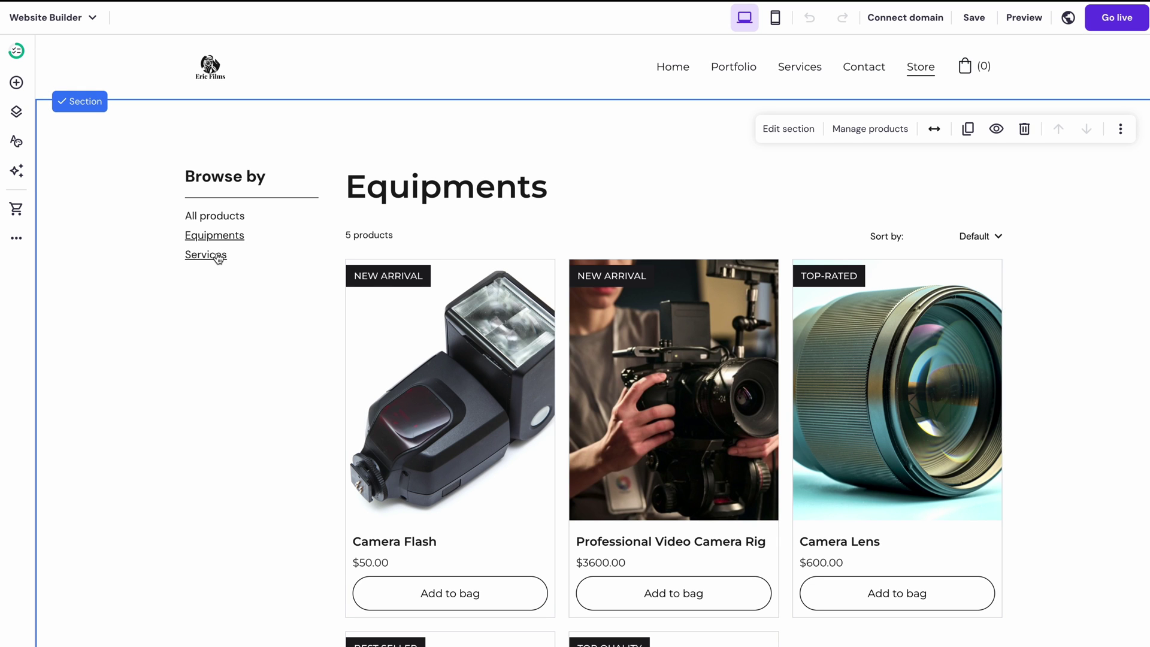
{"action": "left_click", "coordinate": [218, 256]}
{"action": "left_click", "coordinate": [215, 220]}
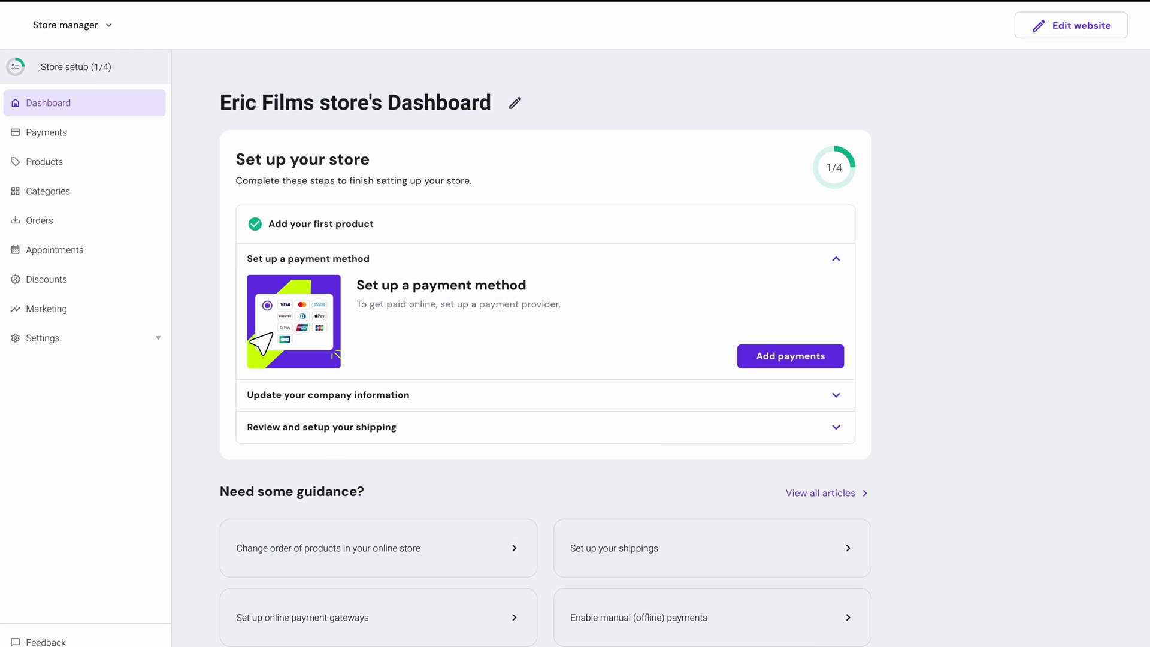
- Review payment providers, then expand the company information and shipping setup steps on the store dashboard
{"action": "left_click", "coordinate": [771, 360]}
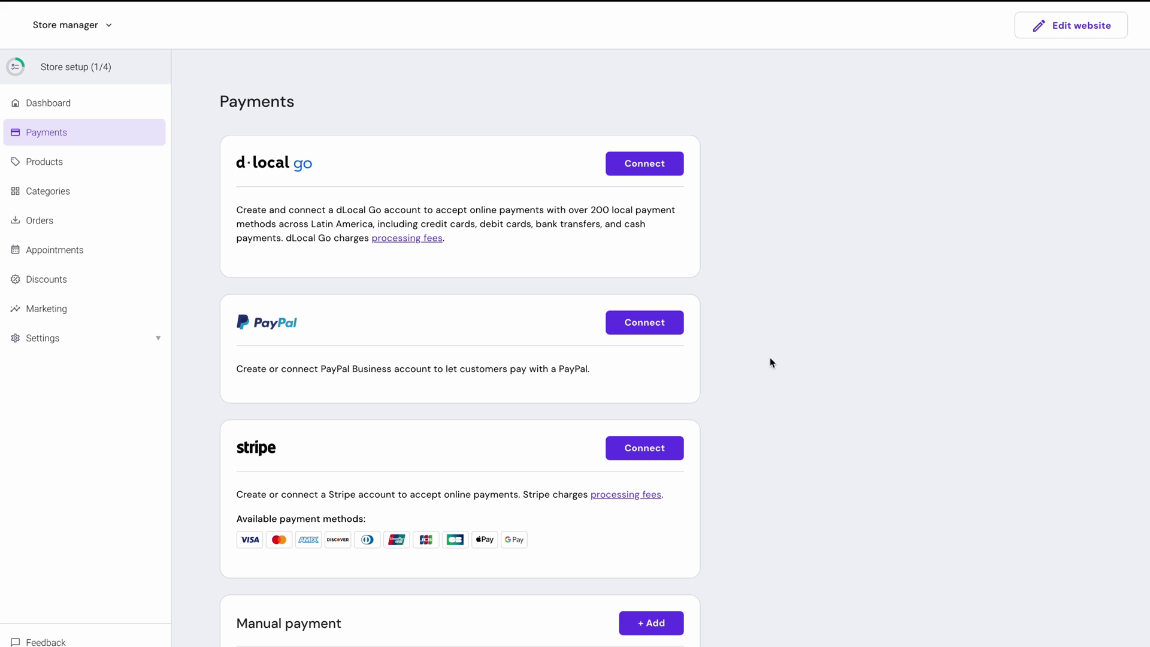
{"action": "scroll", "coordinate": [770, 362], "scroll_direction": "down", "scroll_amount": 1}
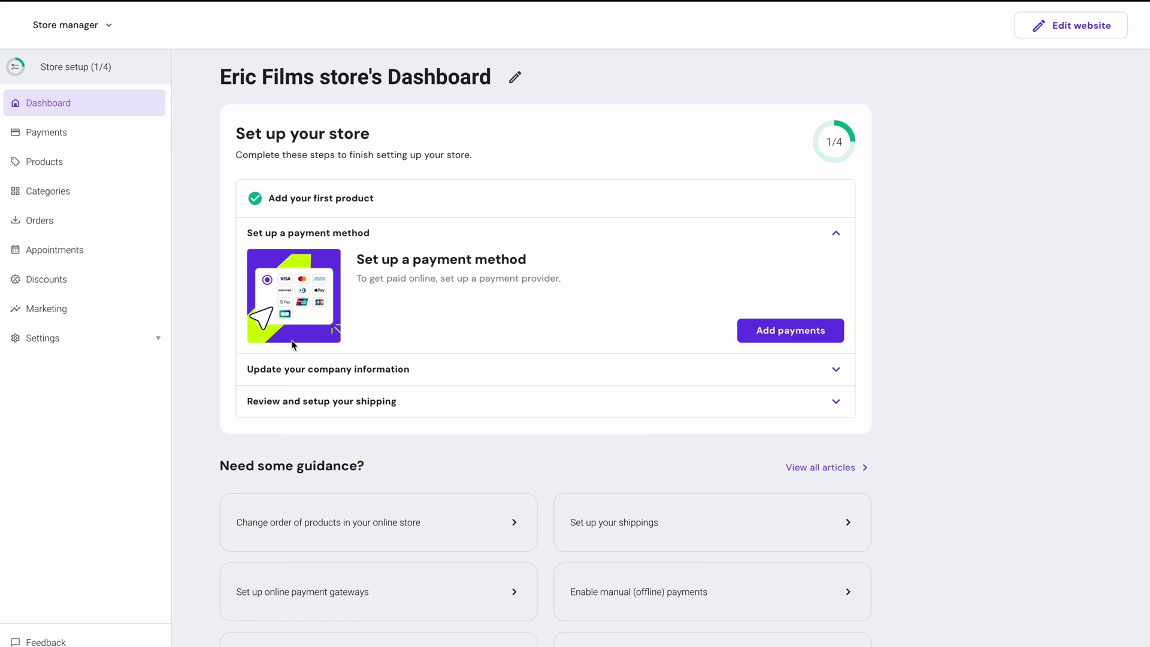
{"action": "left_click", "coordinate": [302, 369]}
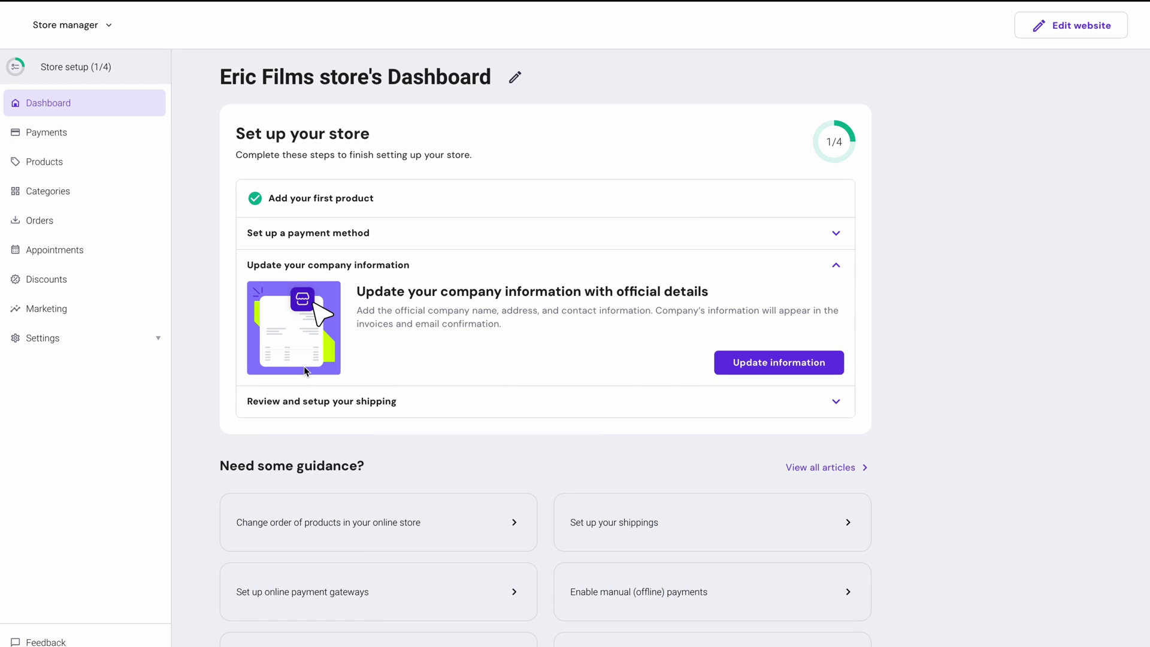
{"action": "left_click", "coordinate": [317, 399]}
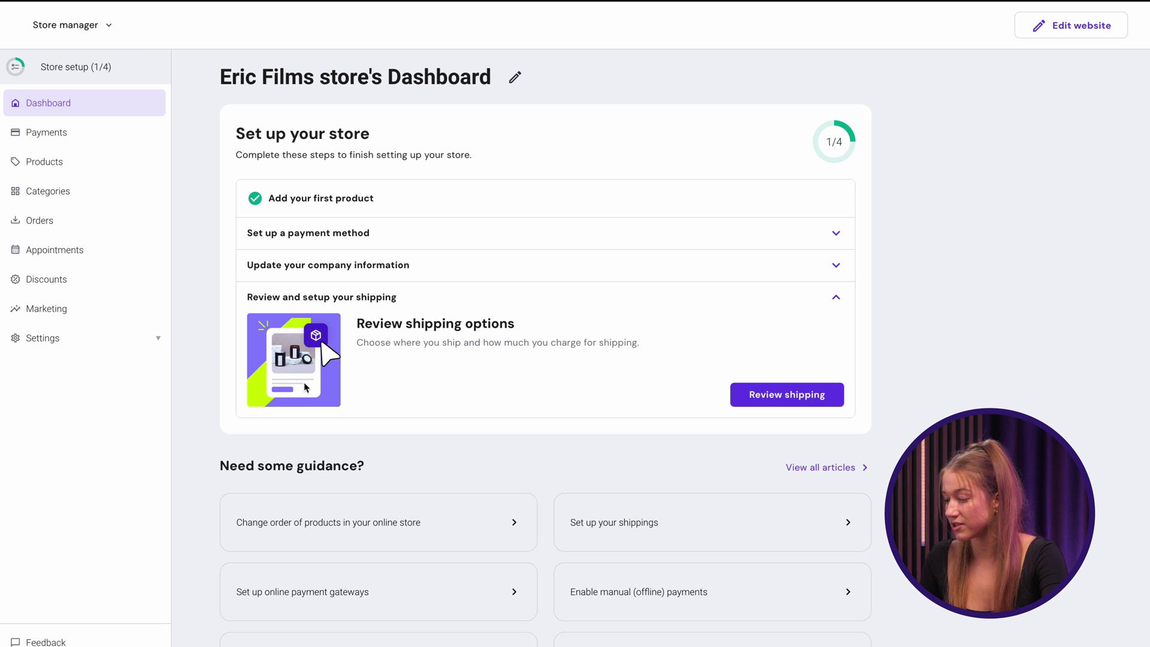
- Enable online appointments for the business
{"action": "left_click", "coordinate": [95, 250]}
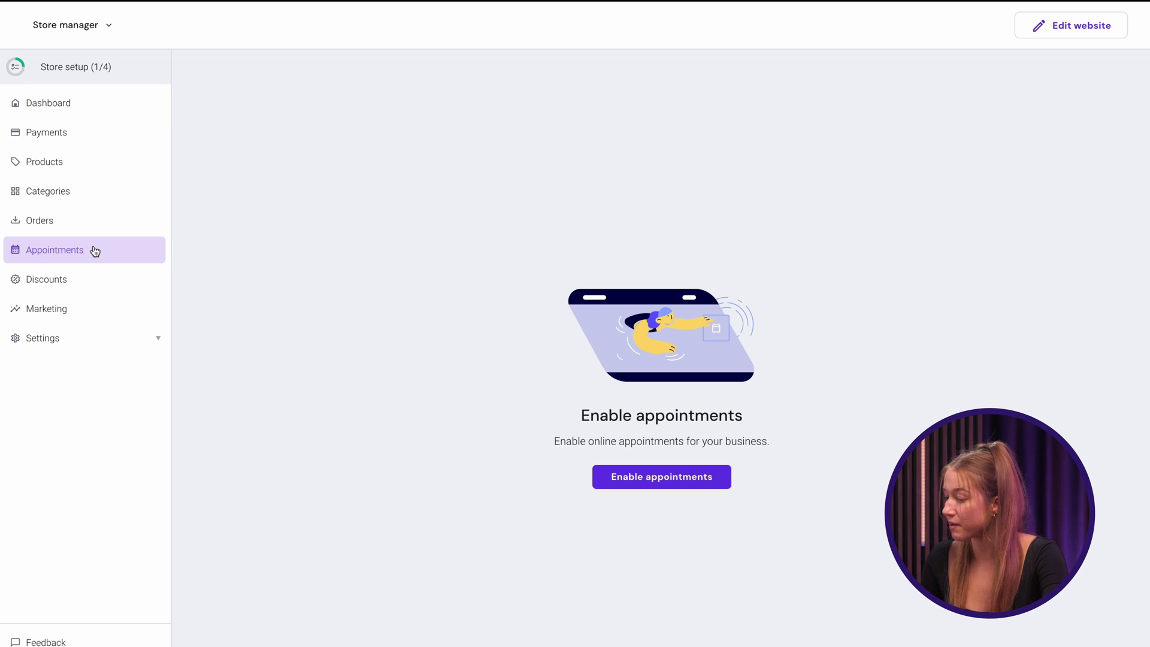
{"action": "left_click", "coordinate": [613, 475]}
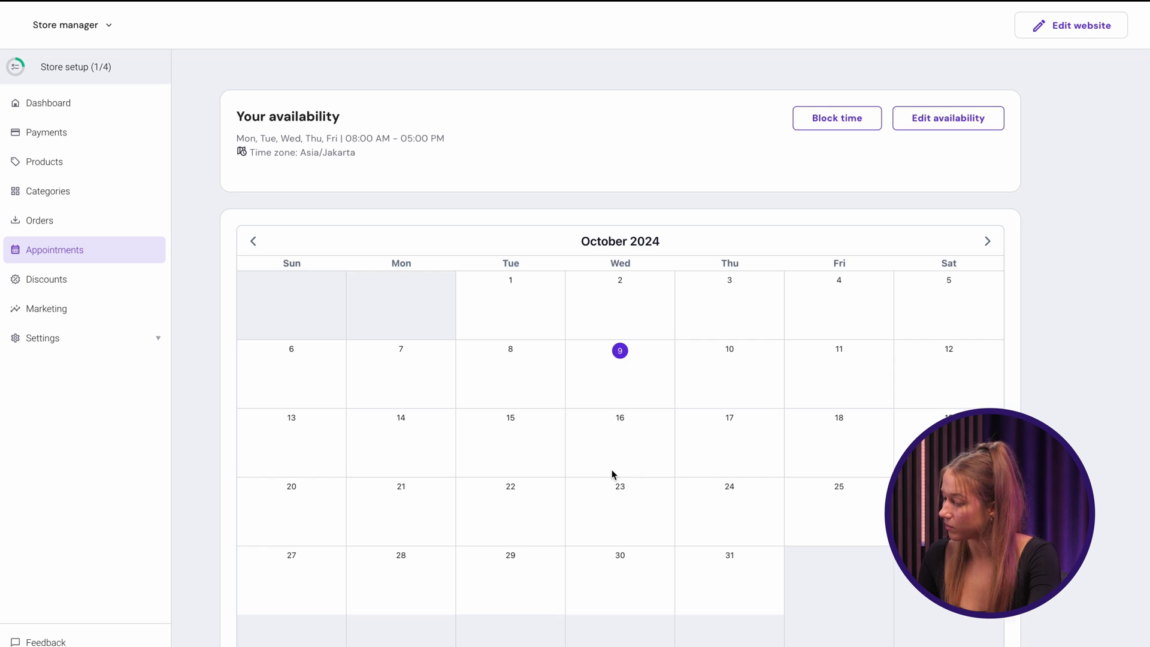
{"action": "left_click", "coordinate": [956, 128]}
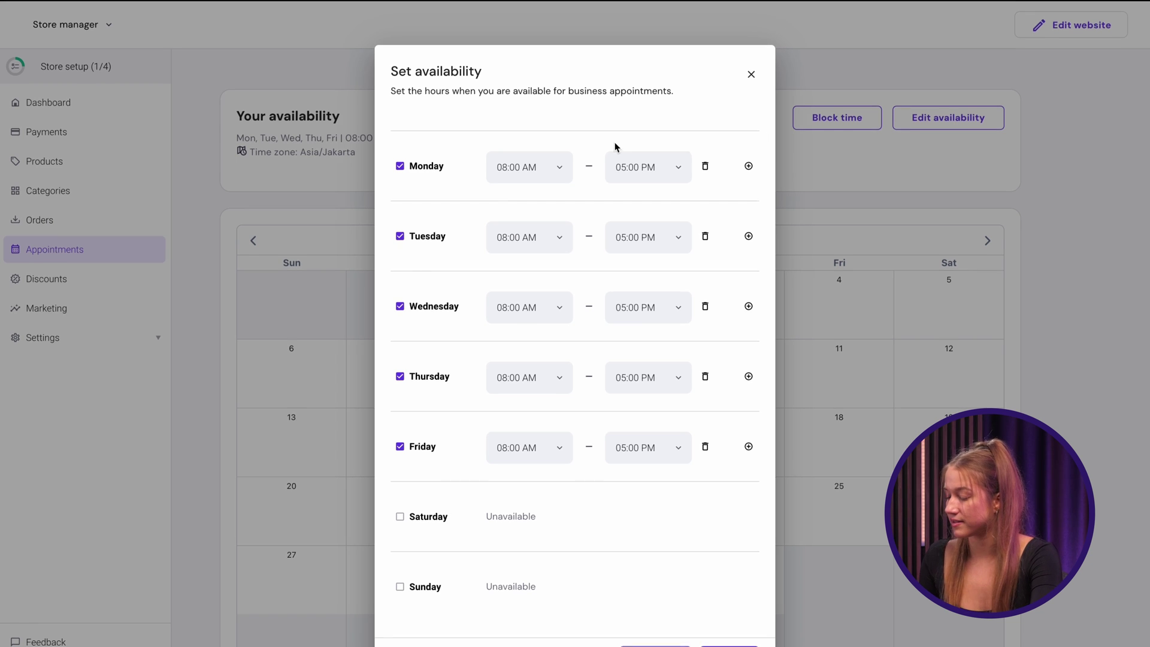
- Set the Monday through Friday start times to 09:00 AM
{"action": "scroll", "coordinate": [615, 146], "scroll_direction": "down", "scroll_amount": 1}
{"action": "left_click", "coordinate": [546, 135]}
{"action": "left_click", "coordinate": [529, 276]}
{"action": "left_click", "coordinate": [529, 206]}
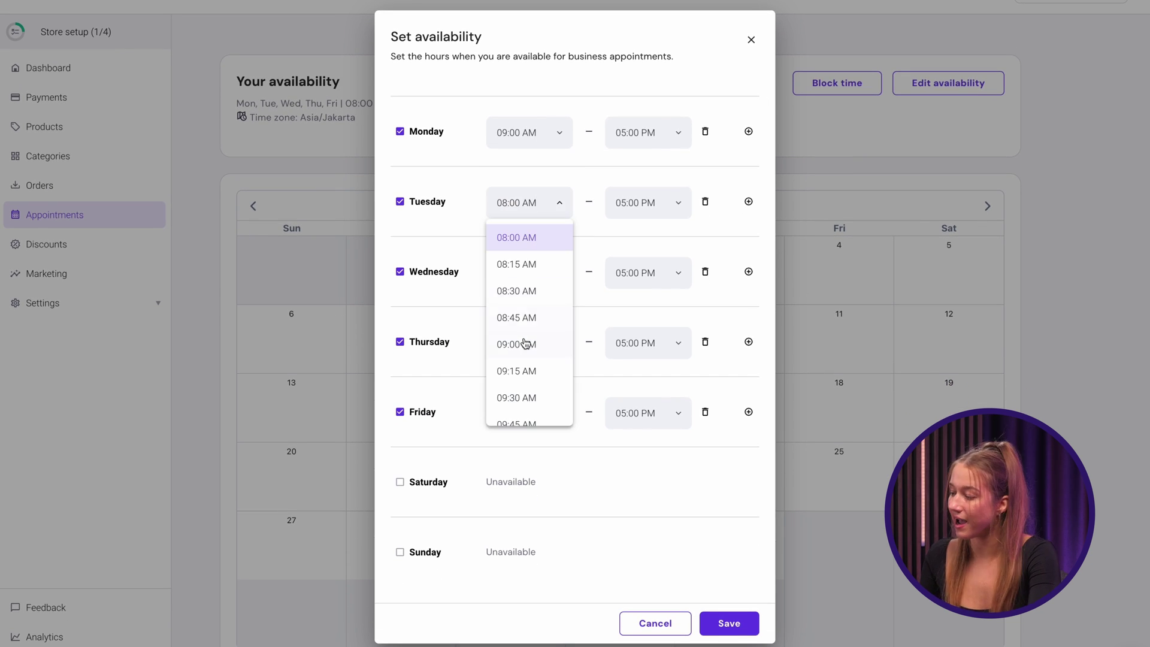
{"action": "left_click", "coordinate": [525, 344]}
{"action": "left_click", "coordinate": [529, 273]}
{"action": "left_click", "coordinate": [521, 414]}
{"action": "left_click", "coordinate": [522, 345]}
{"action": "left_click", "coordinate": [518, 482]}
{"action": "left_click", "coordinate": [525, 413]}
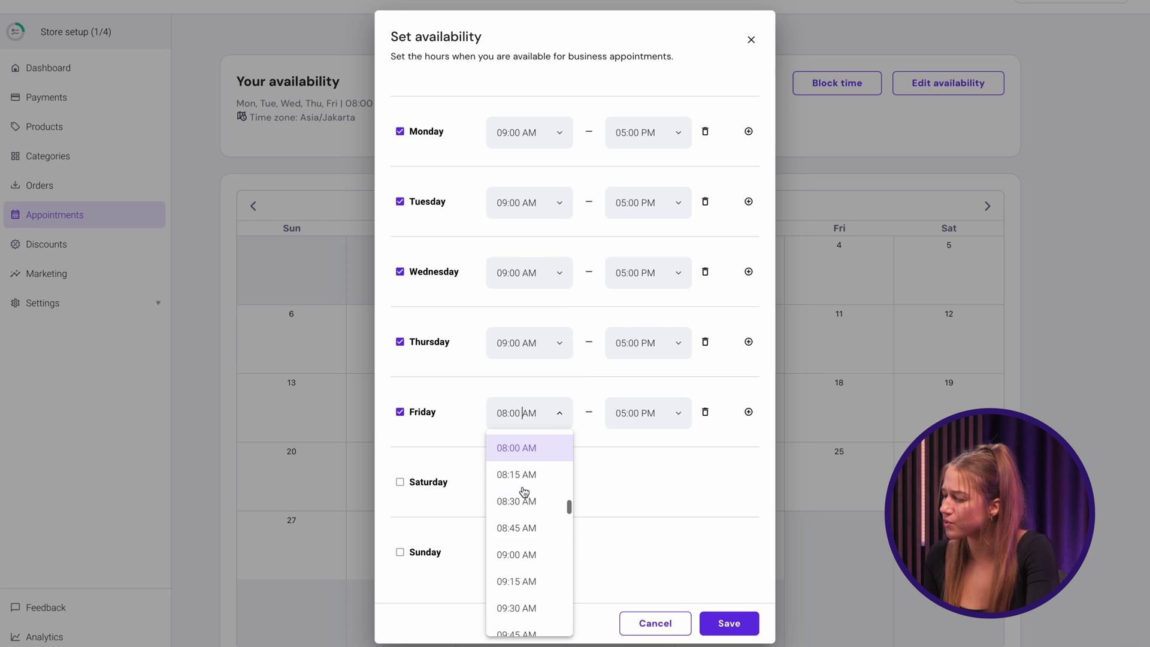
{"action": "left_click", "coordinate": [520, 551]}
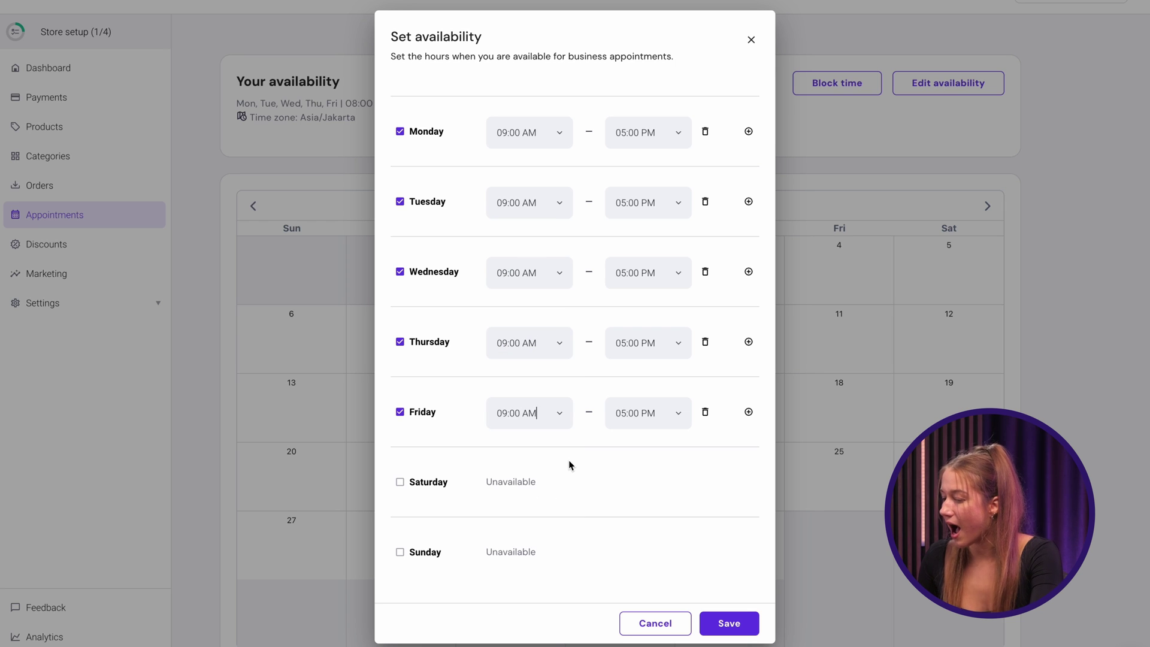
- Save the availability as Monday–Friday 09:00 AM–05:00 PM, with no extra Tuesday slot
{"action": "left_click", "coordinate": [748, 201]}
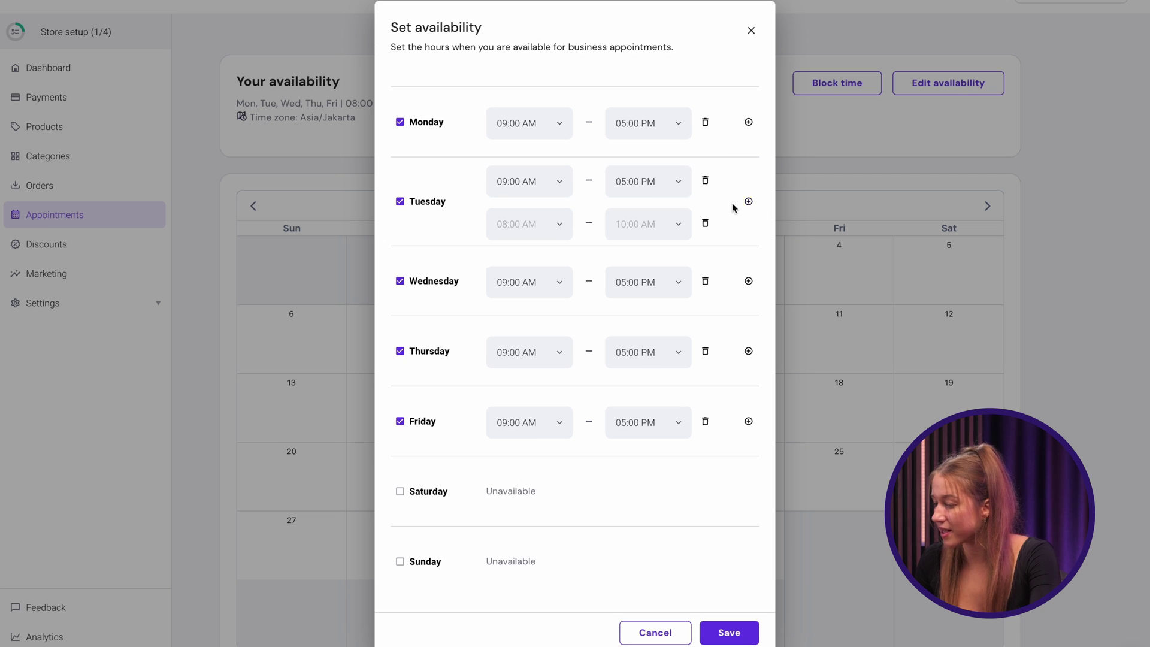
{"action": "left_click", "coordinate": [705, 224]}
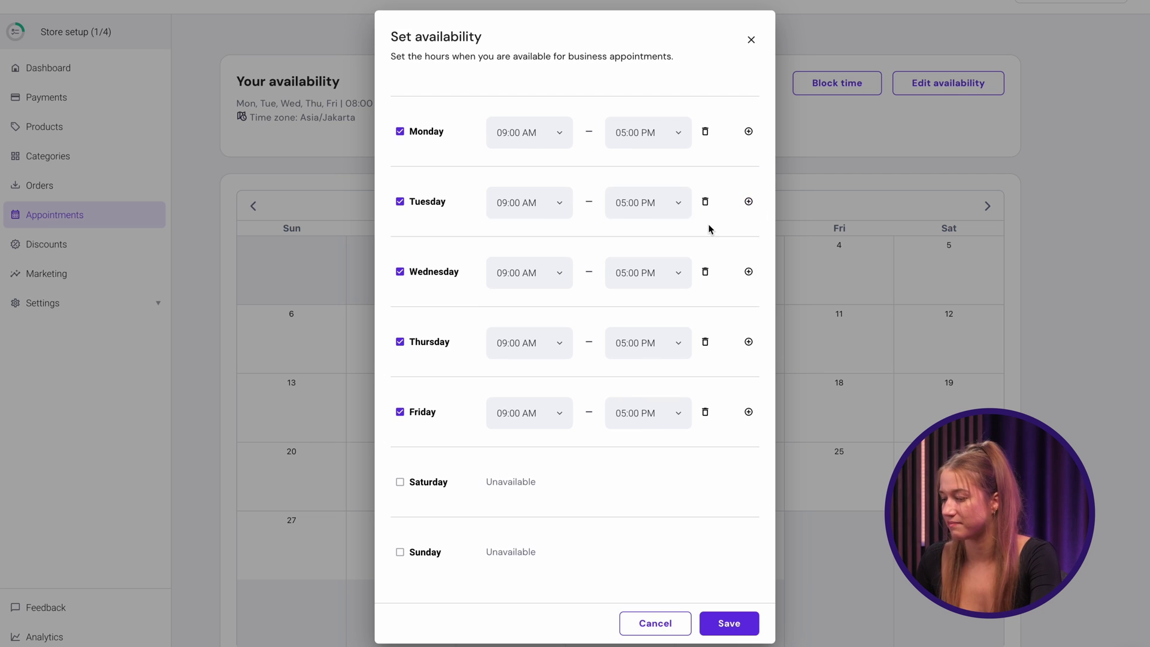
{"action": "left_click", "coordinate": [718, 625]}
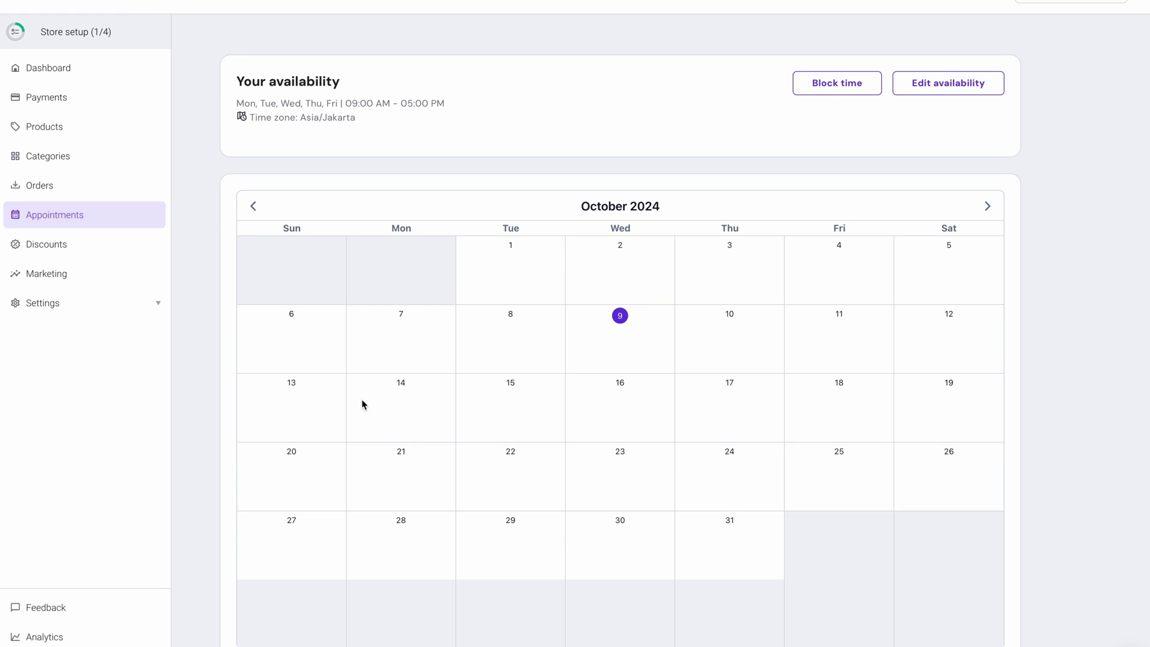
{"action": "left_click", "coordinate": [150, 134]}
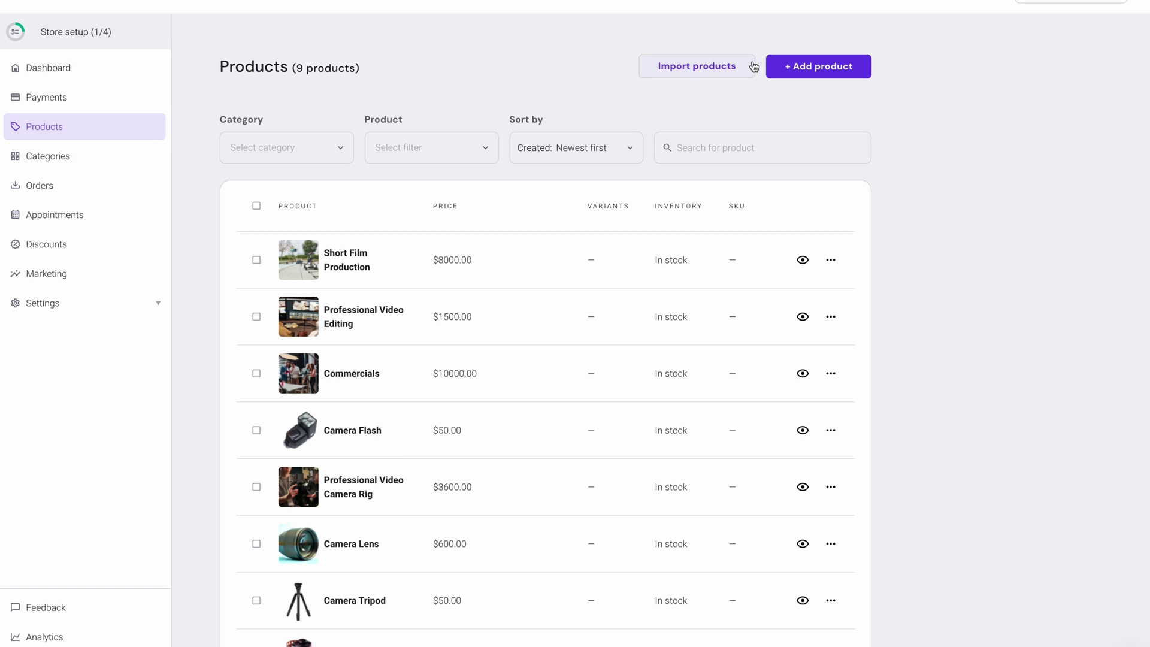
{"action": "left_click", "coordinate": [767, 66]}
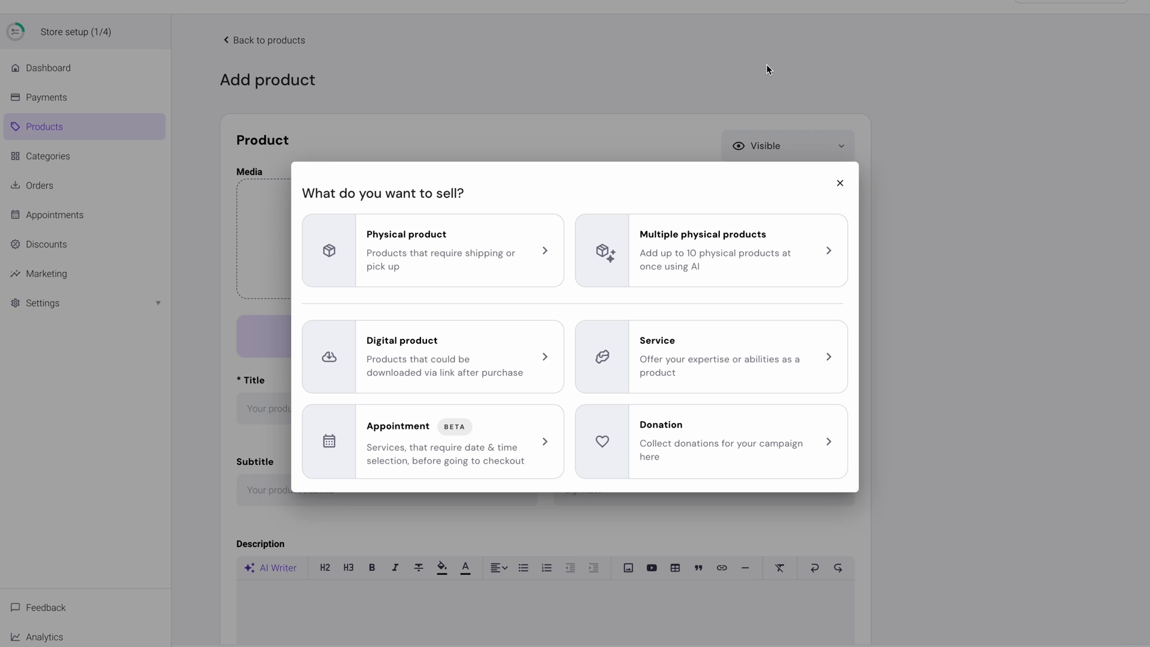
{"action": "left_click", "coordinate": [469, 435]}
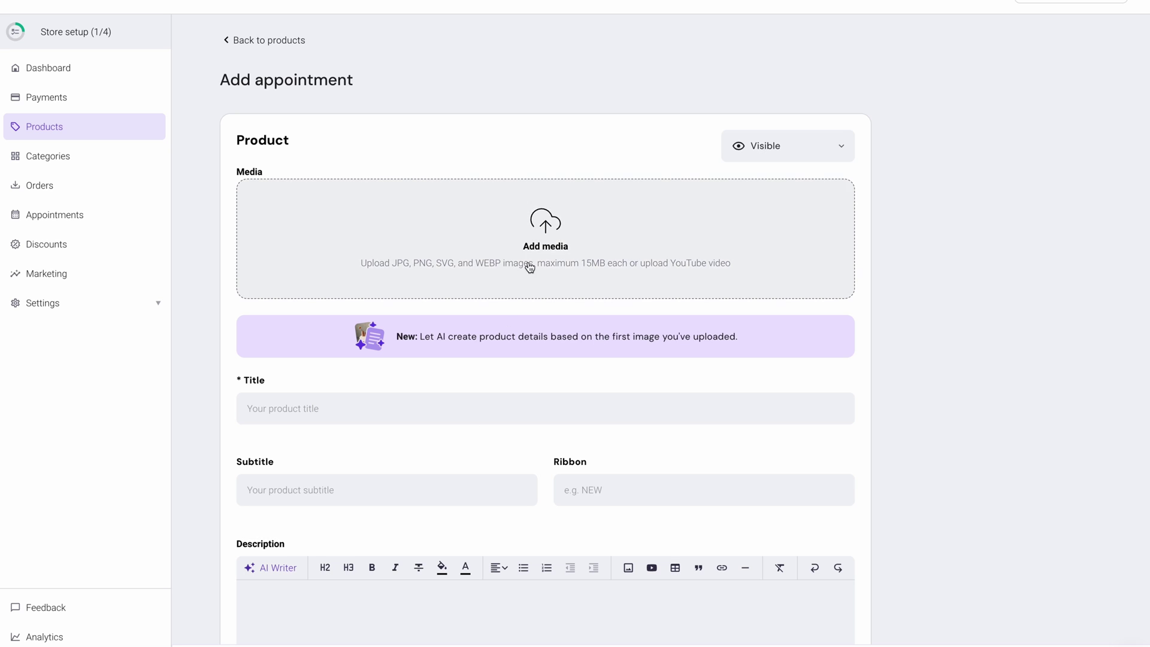
{"action": "left_click", "coordinate": [530, 255]}
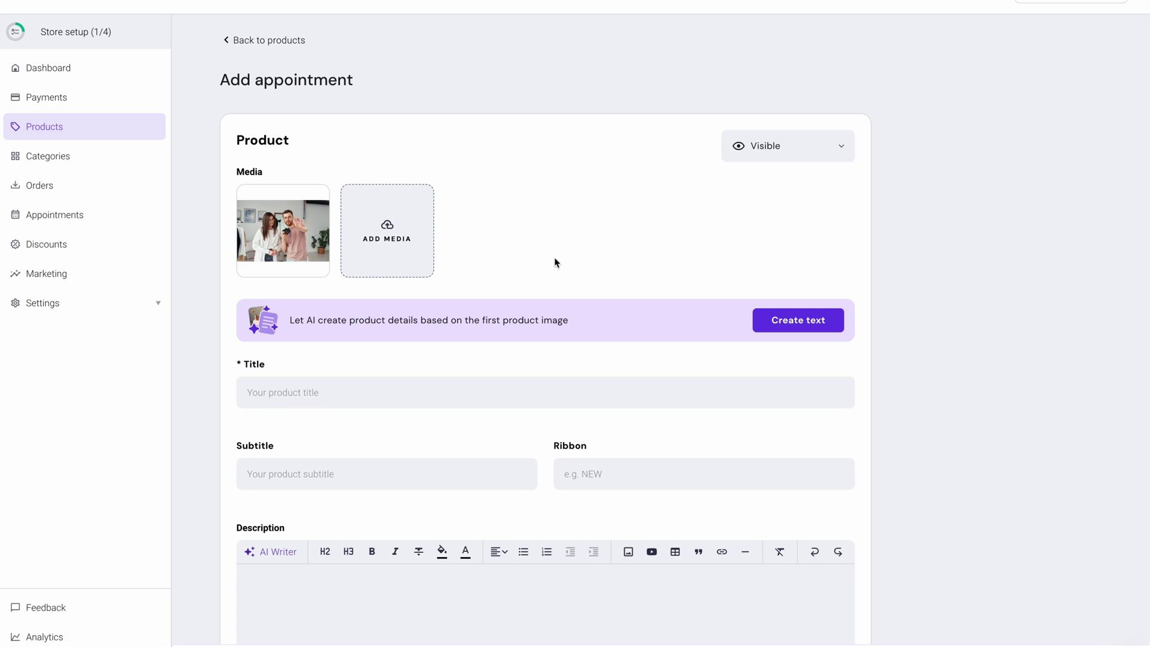
{"action": "left_click", "coordinate": [360, 394]}
{"action": "type", "text": "First Video Project Consultation"}
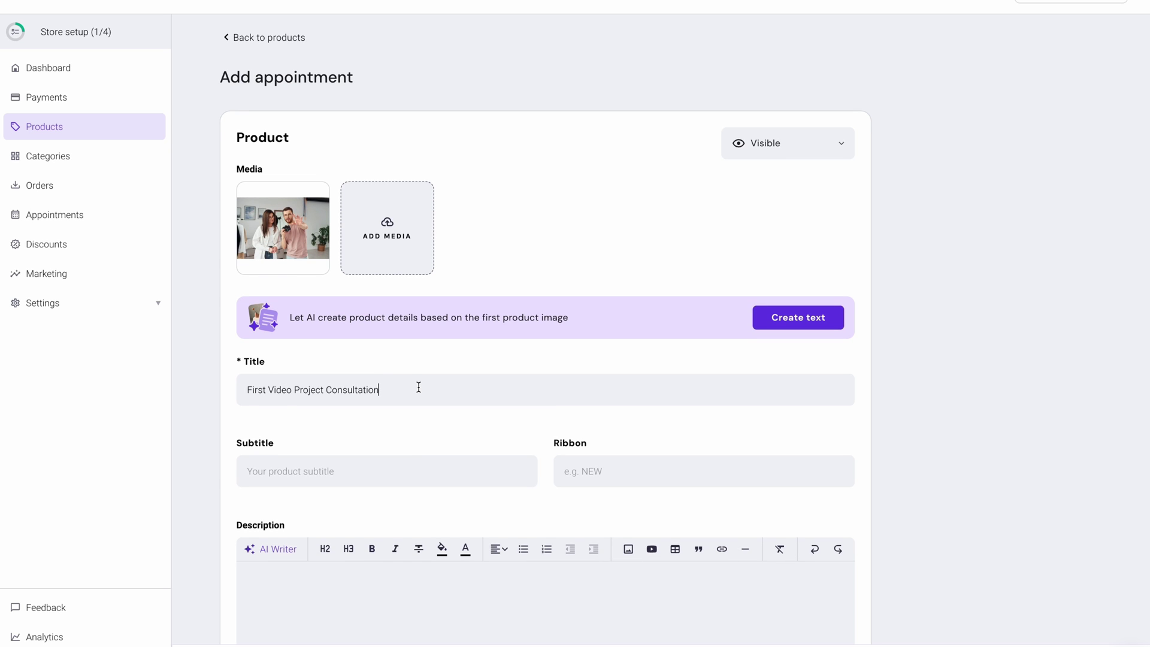
{"action": "scroll", "coordinate": [419, 387], "scroll_direction": "down", "scroll_amount": 3}
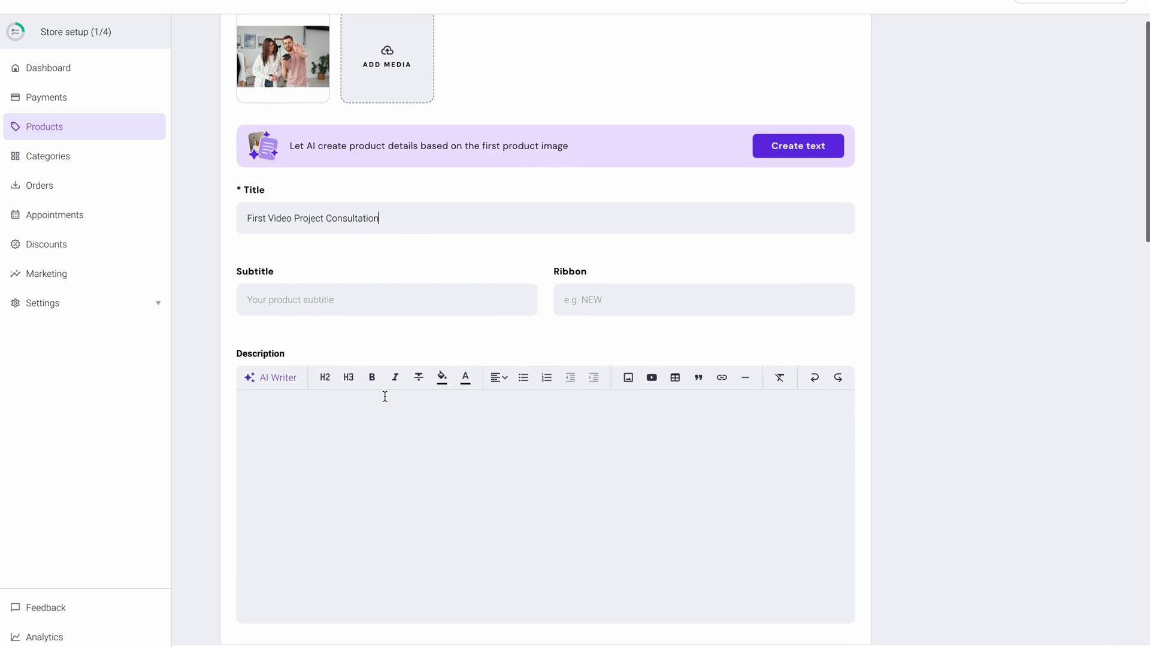
{"action": "left_click", "coordinate": [362, 406]}
{"action": "left_click", "coordinate": [267, 378]}
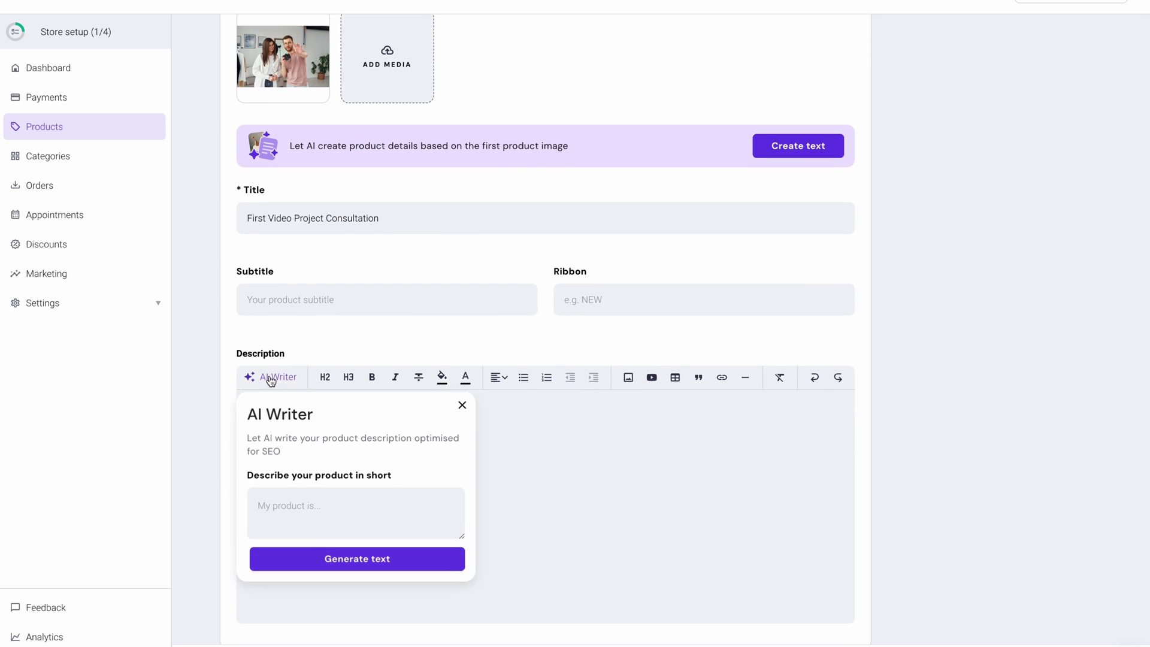
{"action": "left_click", "coordinate": [339, 554]}
{"action": "scroll", "coordinate": [338, 555], "scroll_direction": "down", "scroll_amount": 9}
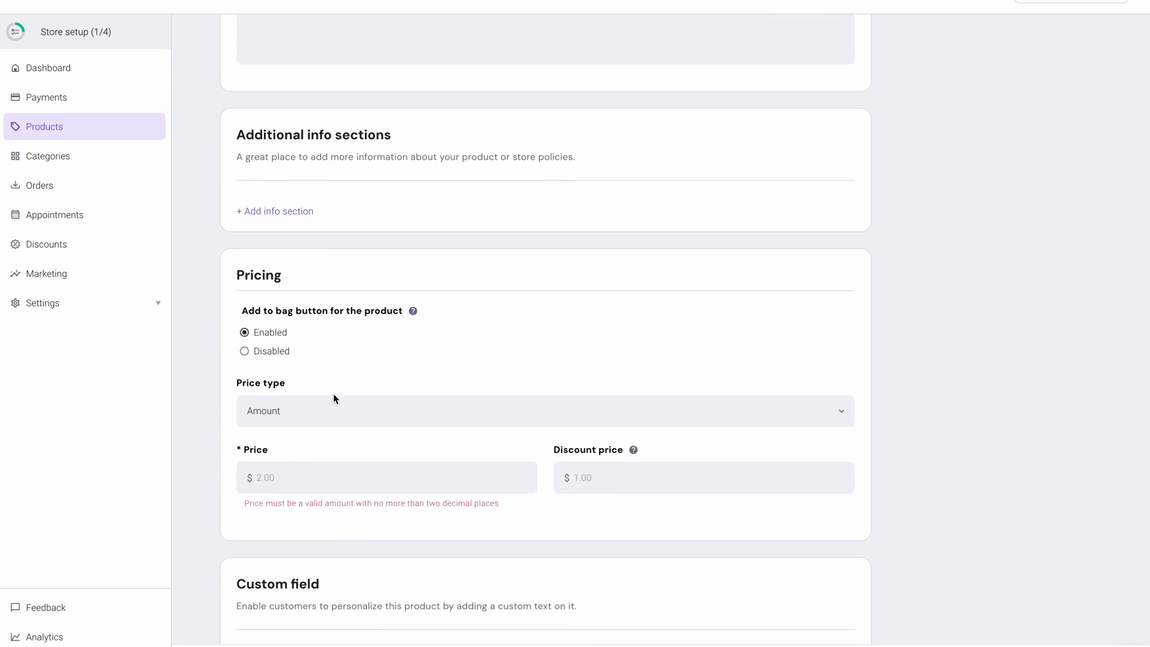
{"action": "left_click", "coordinate": [333, 407]}
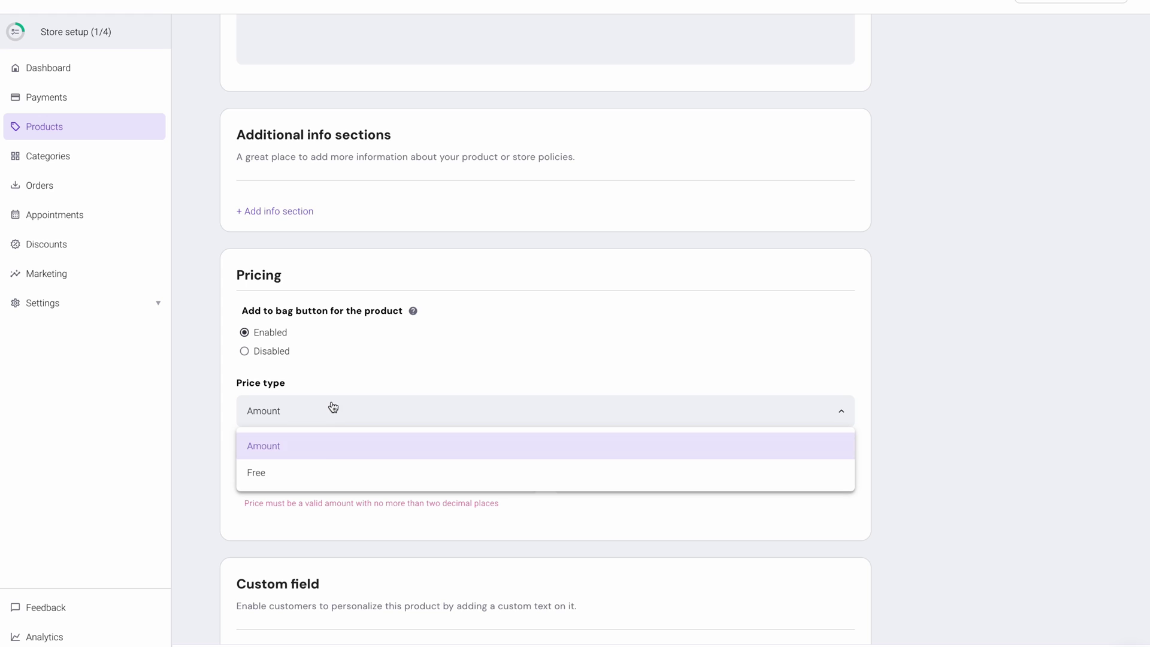
{"action": "left_click", "coordinate": [325, 453]}
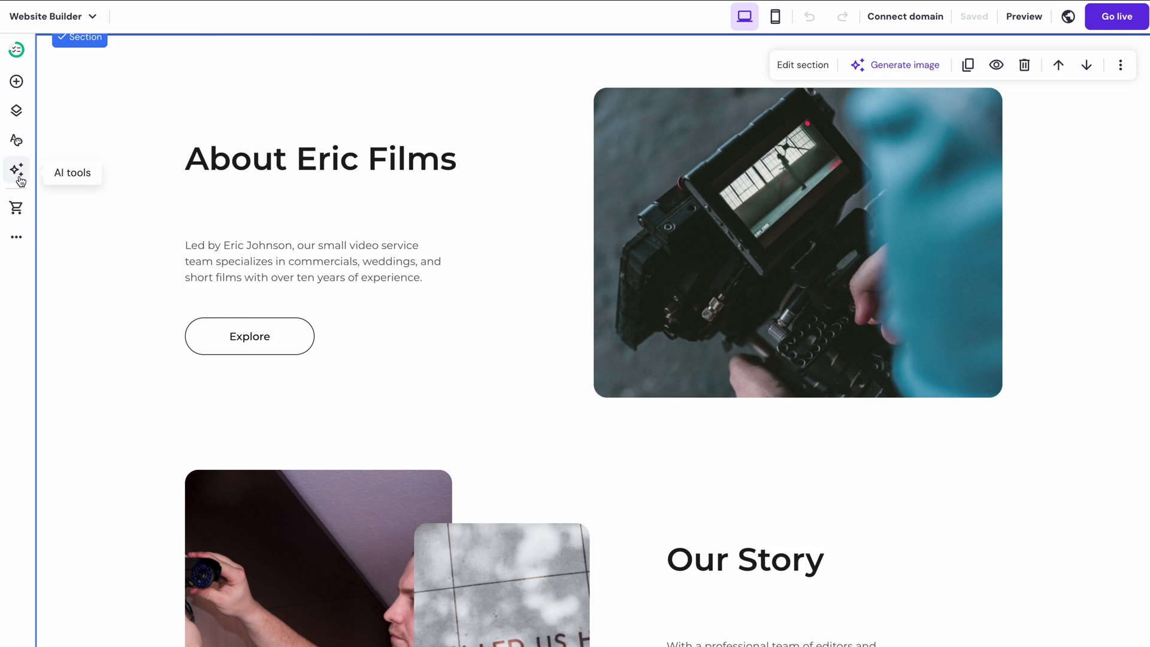
{"action": "left_click", "coordinate": [21, 181]}
{"action": "left_click", "coordinate": [93, 265]}
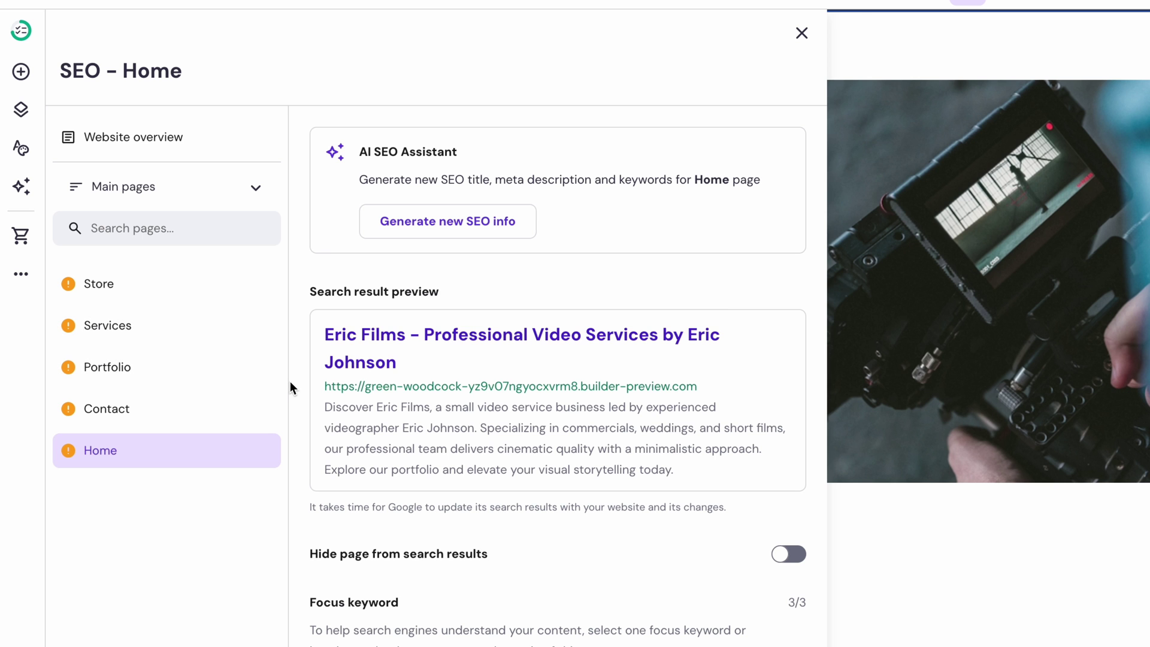
{"action": "scroll", "coordinate": [290, 387], "scroll_direction": "down", "scroll_amount": 5}
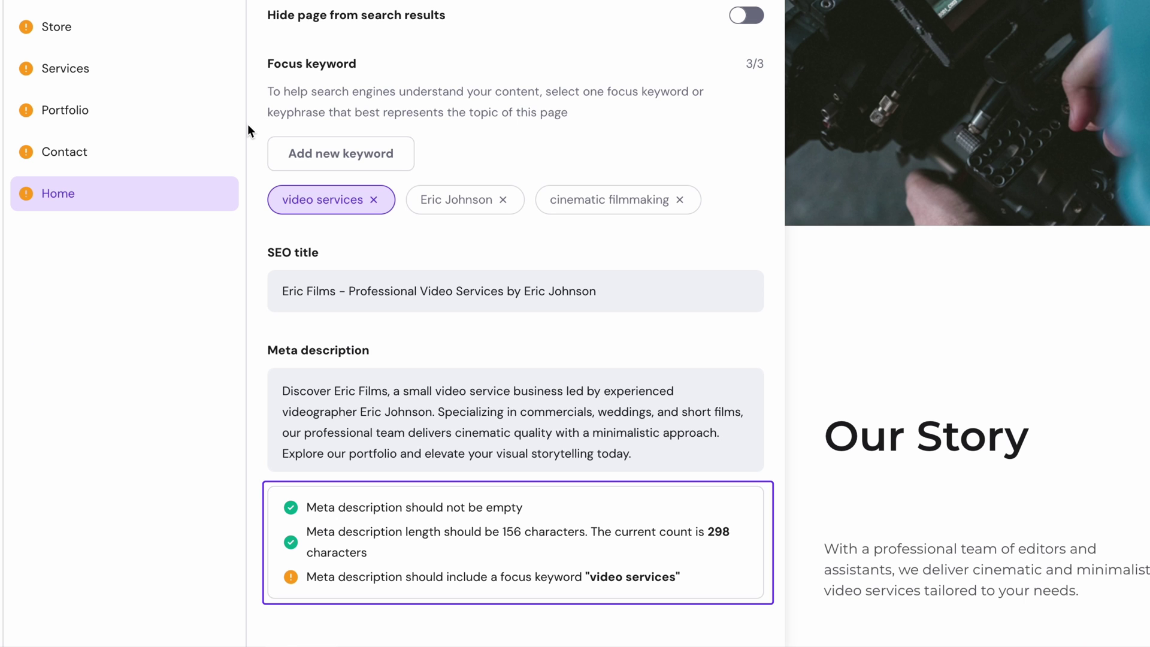
{"action": "scroll", "coordinate": [383, 180], "scroll_direction": "up", "scroll_amount": 5}
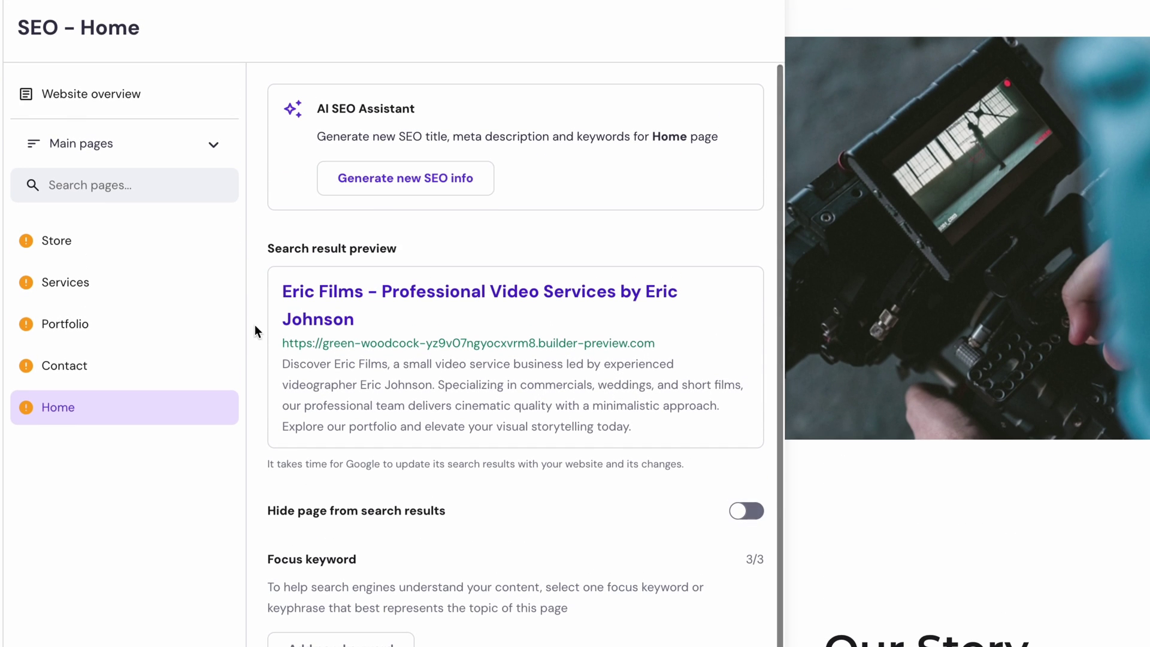
{"action": "left_click", "coordinate": [393, 192]}
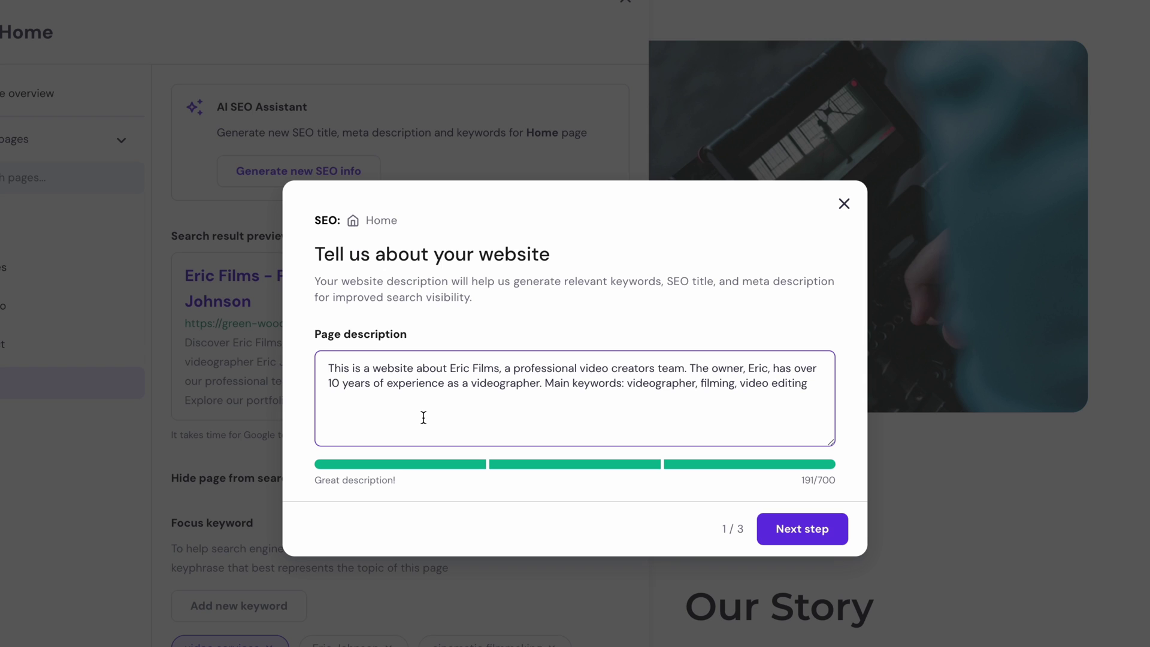
{"action": "left_click", "coordinate": [766, 542]}
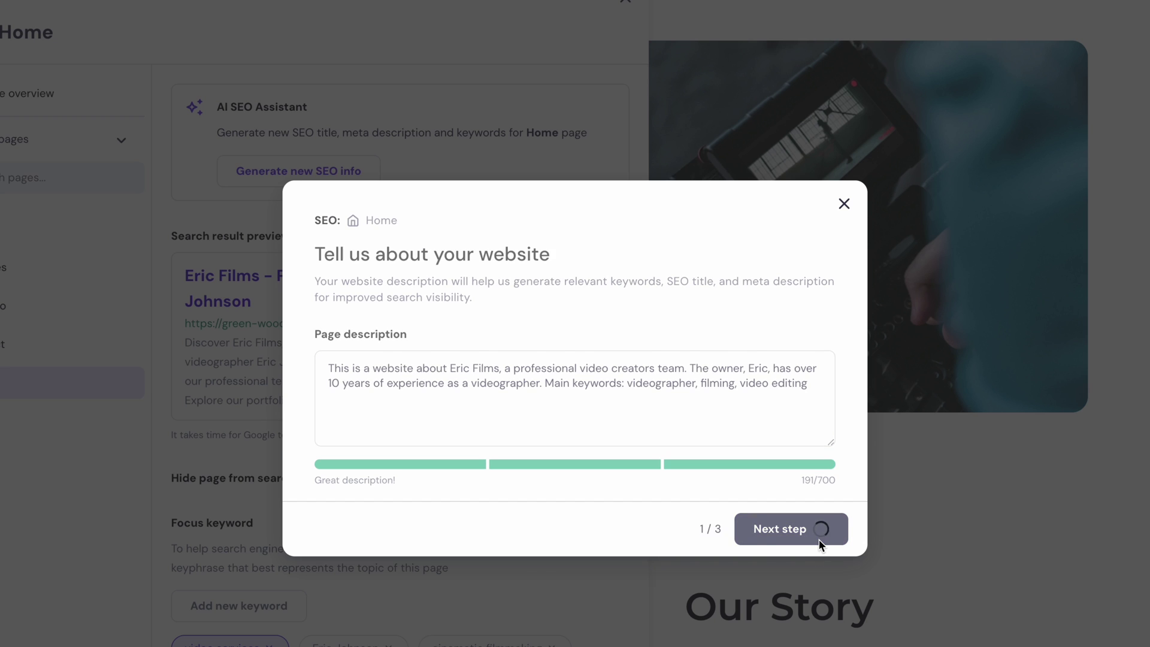
{"action": "left_click", "coordinate": [634, 438]}
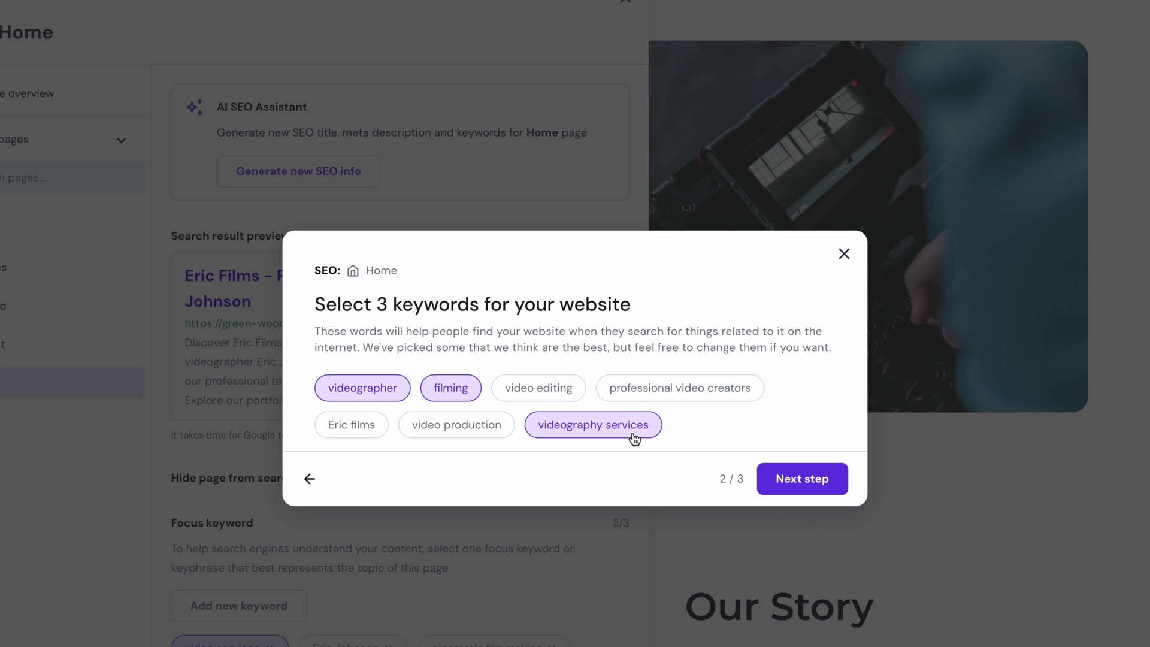
{"action": "left_click", "coordinate": [771, 479]}
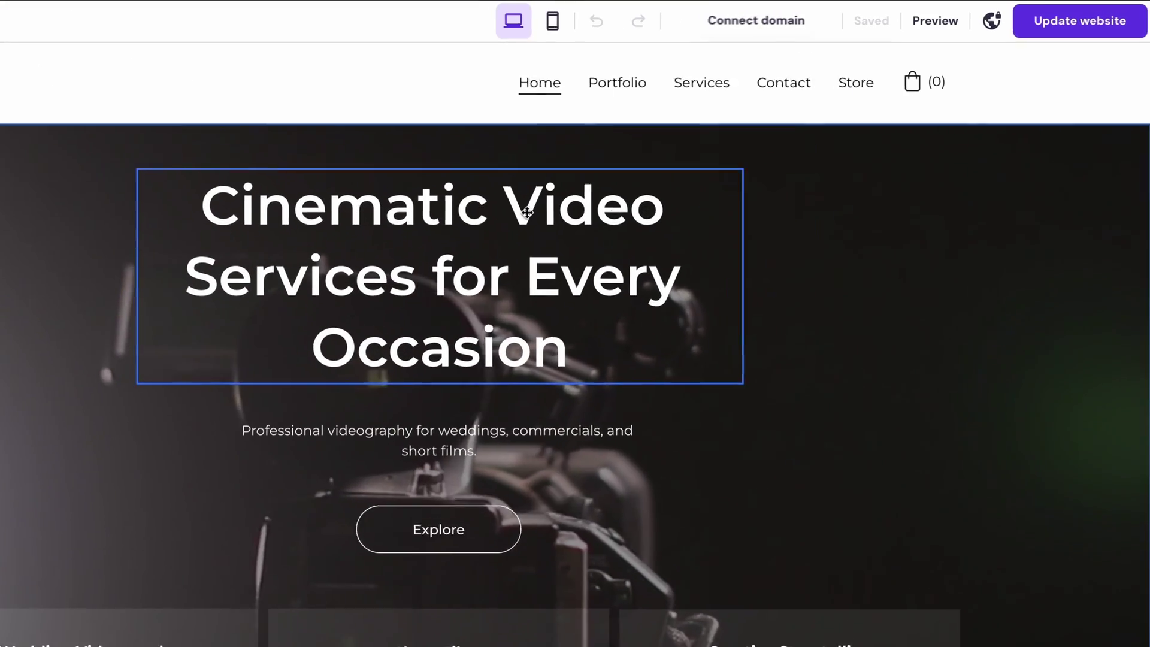
{"action": "left_click", "coordinate": [931, 22]}
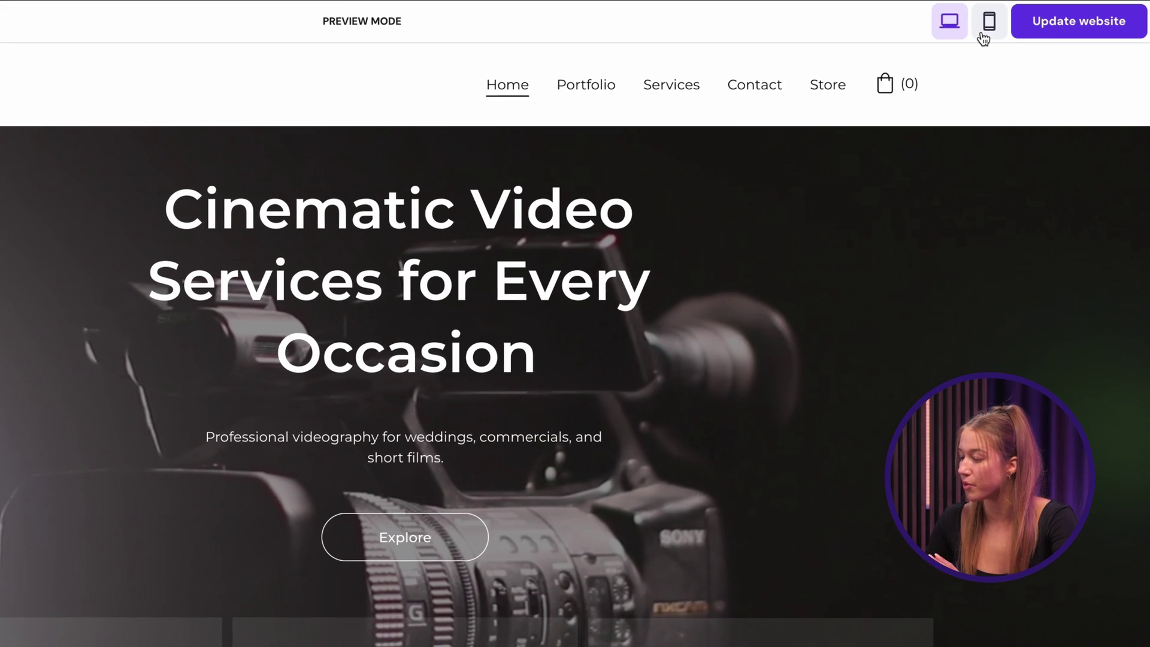
{"action": "left_click", "coordinate": [1022, 23]}
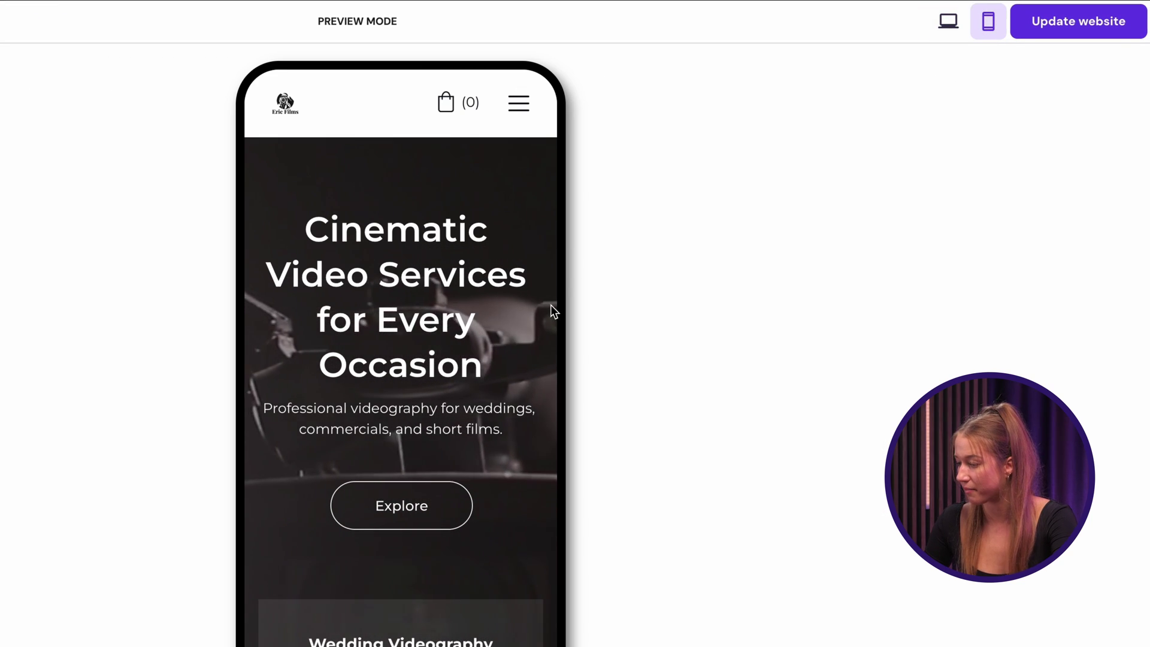
{"action": "scroll", "coordinate": [552, 310], "scroll_direction": "down", "scroll_amount": 8}
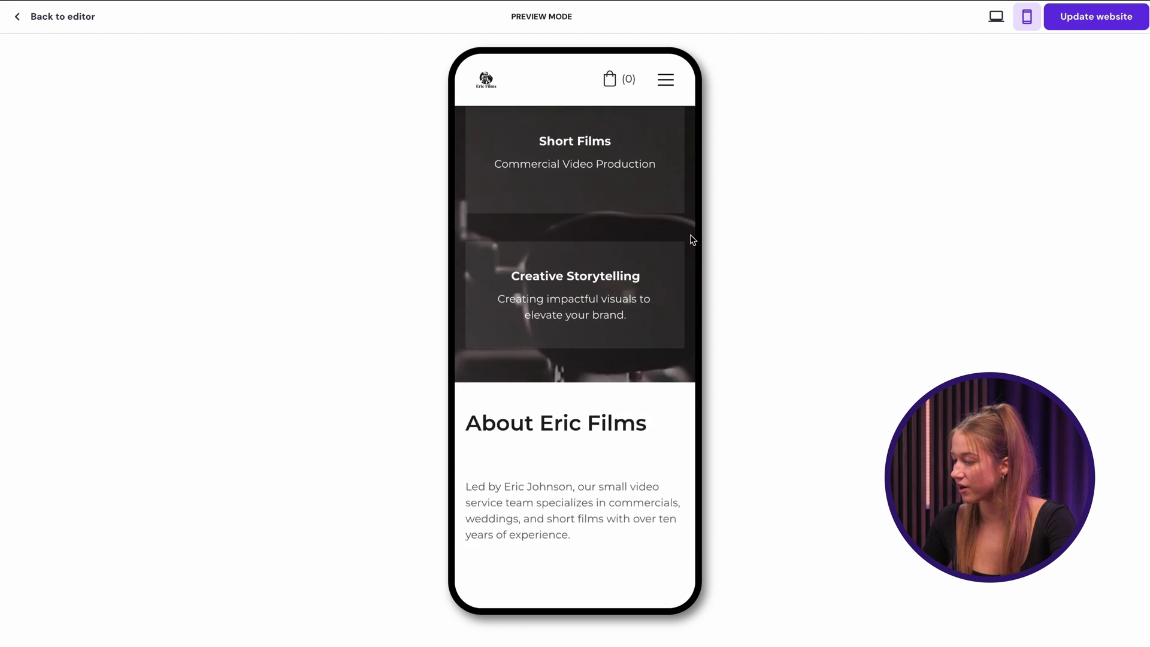
{"action": "scroll", "coordinate": [692, 240], "scroll_direction": "down", "scroll_amount": 10}
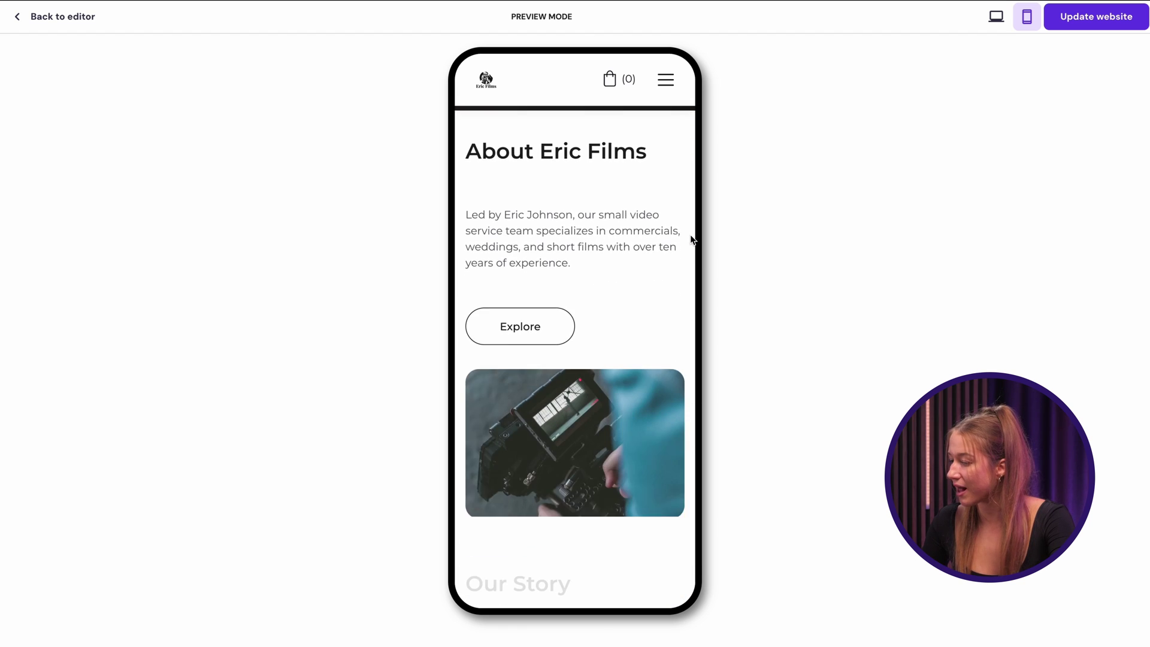
{"action": "scroll", "coordinate": [692, 239], "scroll_direction": "down", "scroll_amount": 5}
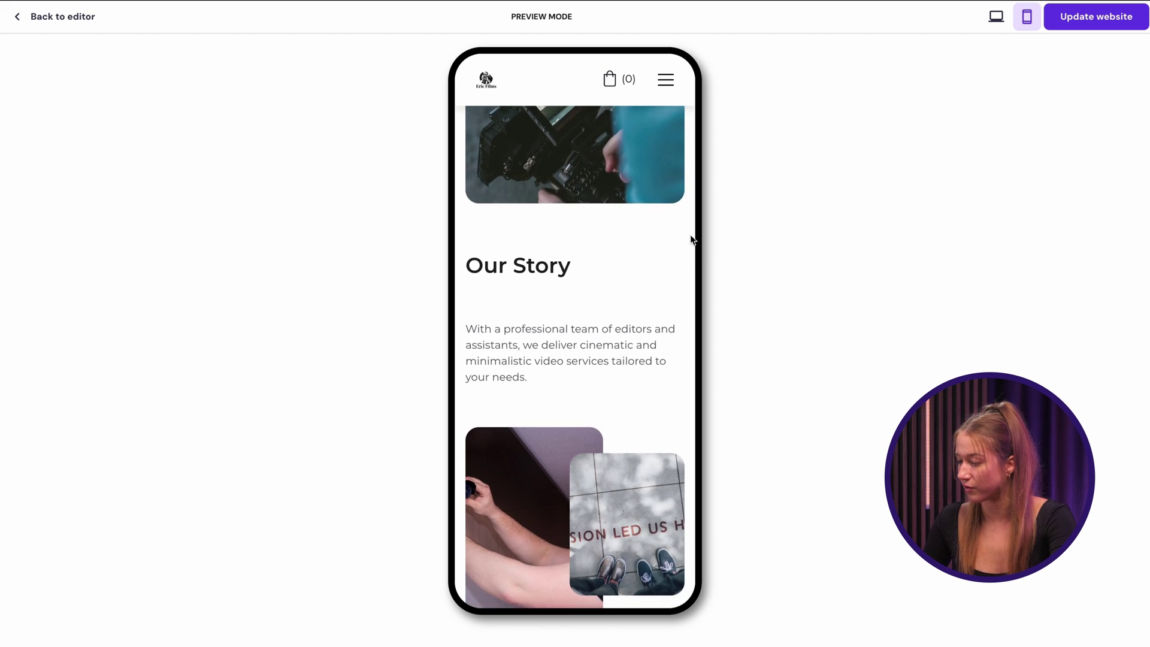
{"action": "scroll", "coordinate": [692, 240], "scroll_direction": "up", "scroll_amount": 20}
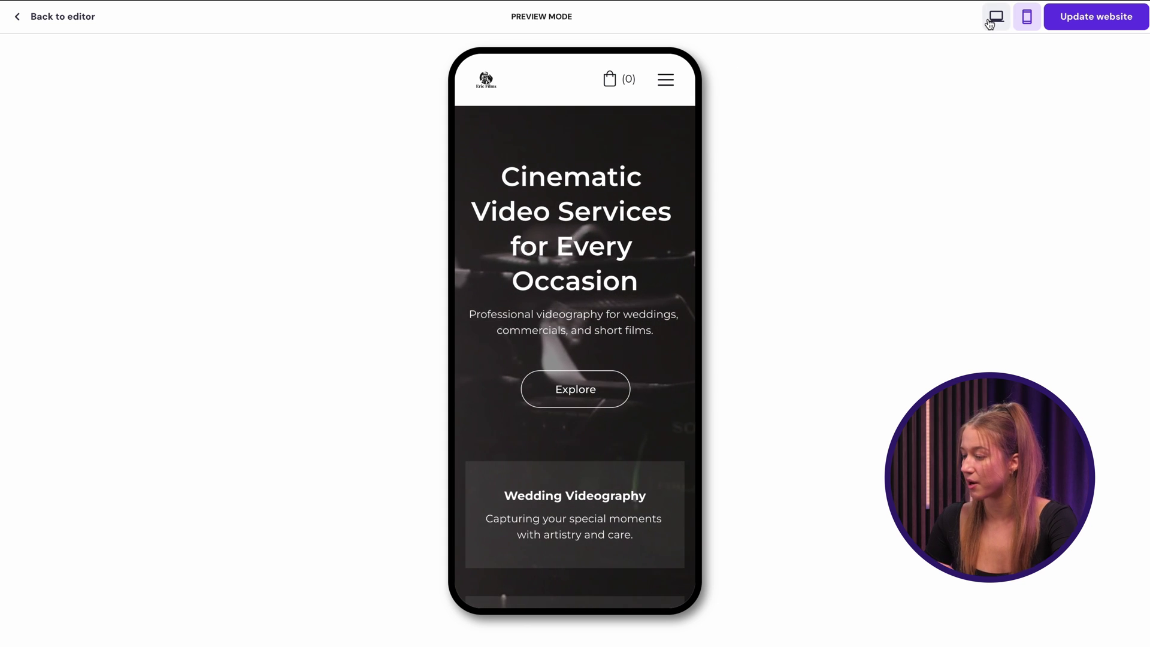
{"action": "left_click", "coordinate": [989, 23]}
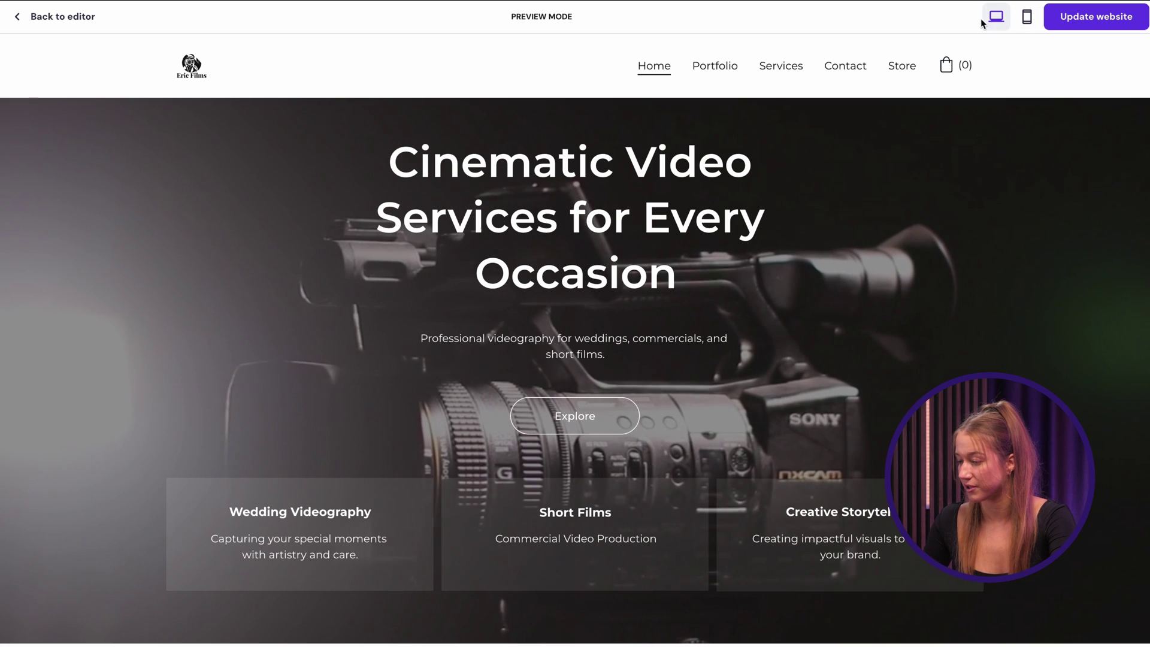
{"action": "left_click", "coordinate": [78, 21]}
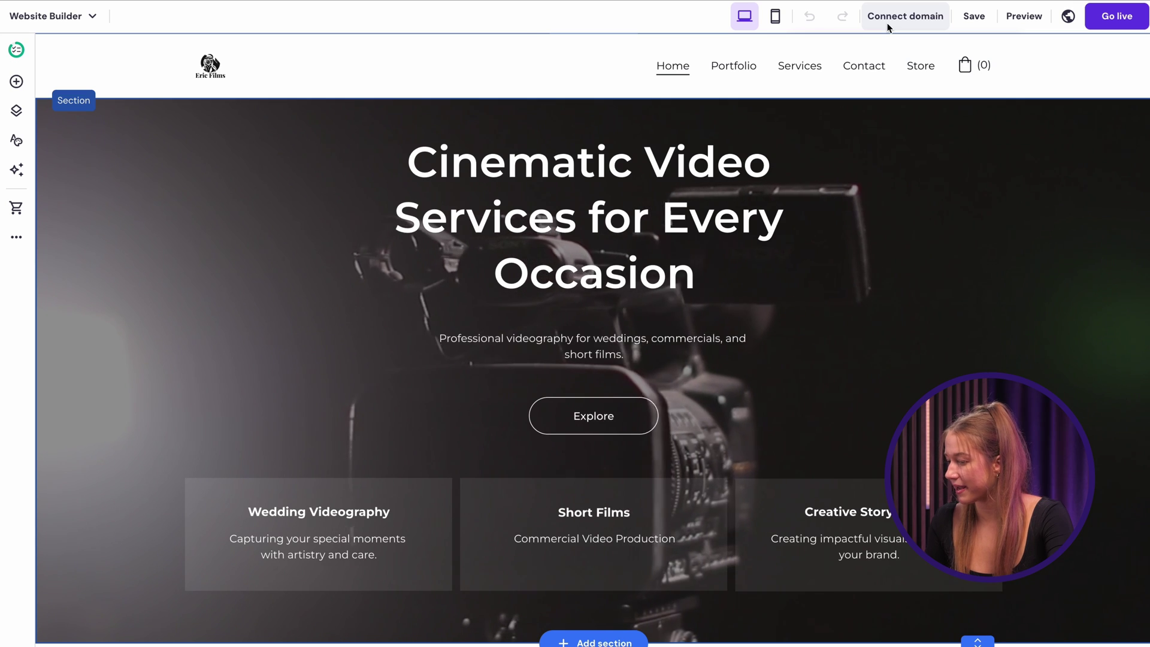
{"action": "left_click", "coordinate": [904, 16]}
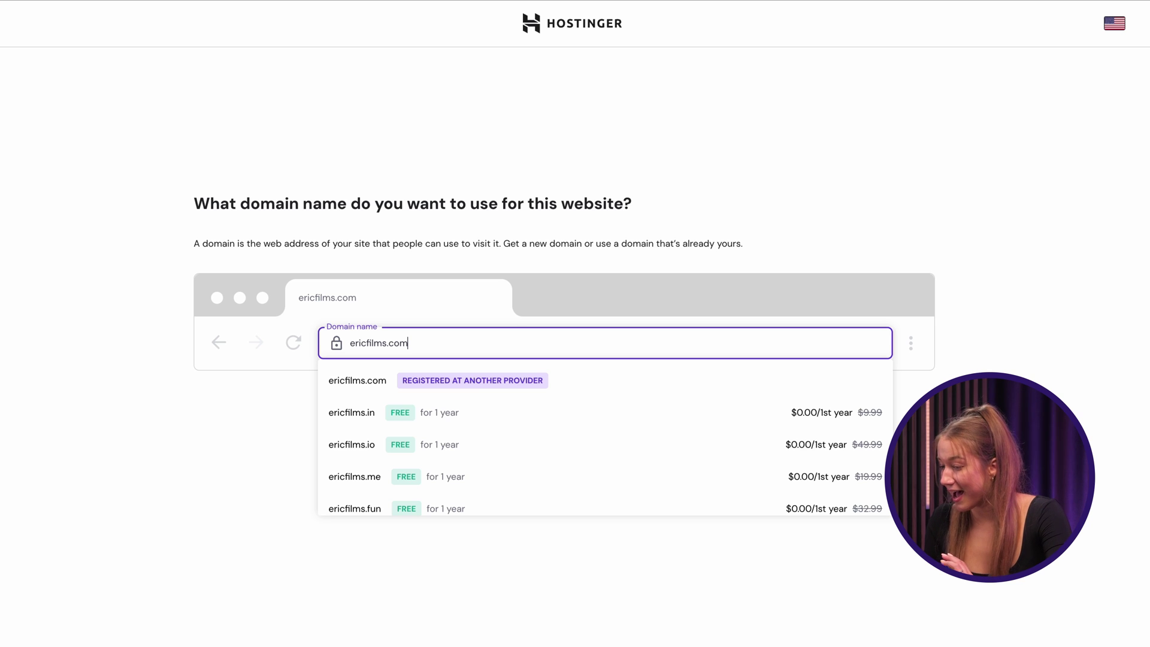
{"action": "key", "text": "ctrl+a"}
{"action": "type", "text": "ericfilmsproduction.com"}
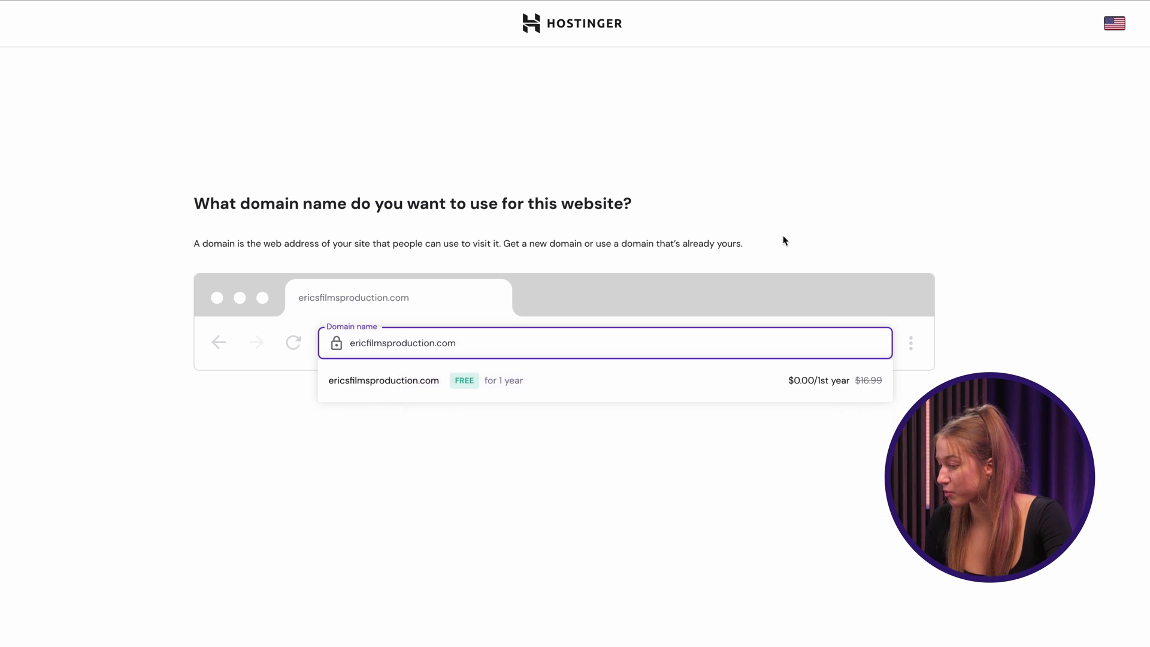
{"action": "left_click", "coordinate": [785, 240]}
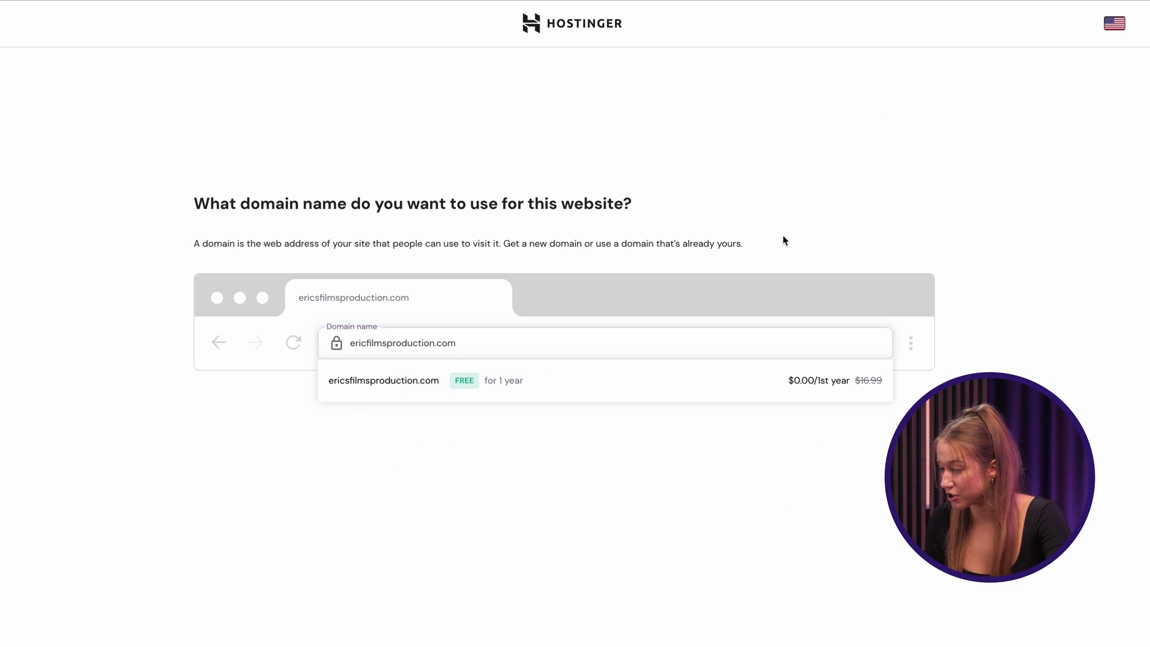
{"action": "left_click", "coordinate": [625, 398]}
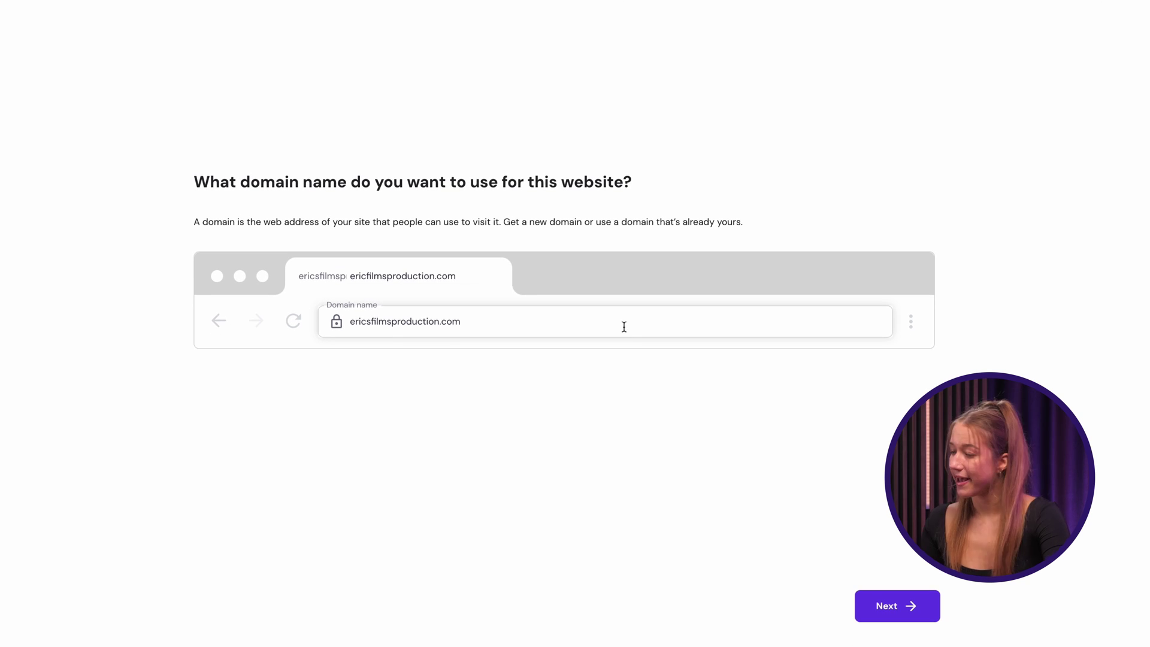
{"action": "left_click", "coordinate": [881, 600]}
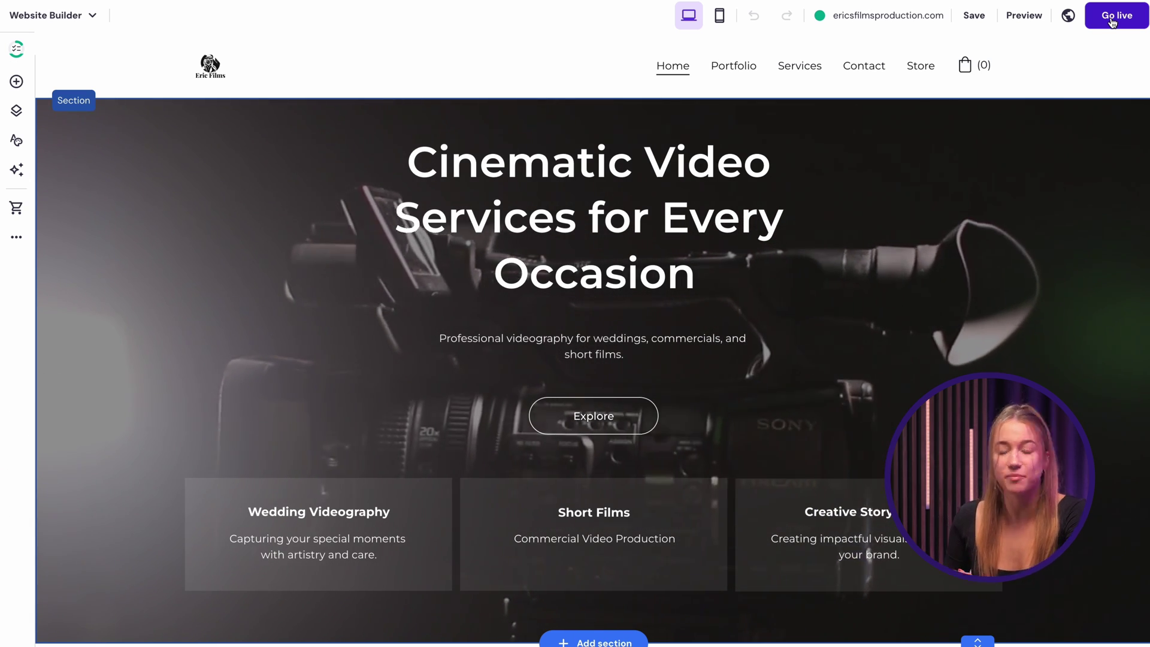
{"action": "left_click", "coordinate": [1111, 22]}
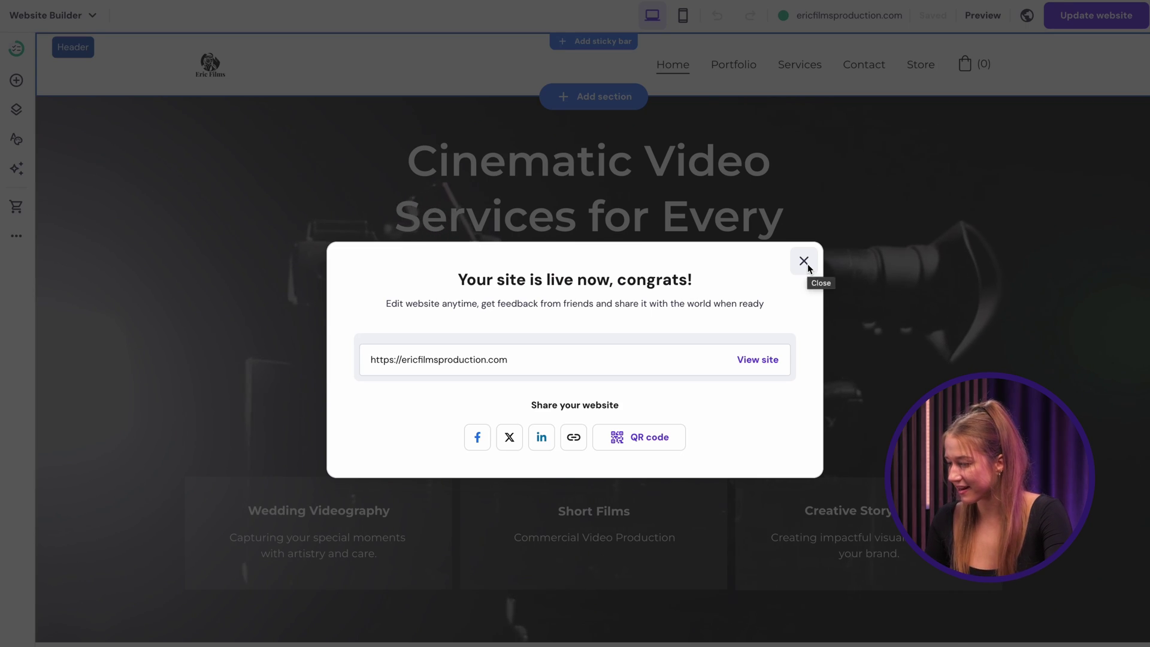
{"action": "left_click", "coordinate": [803, 261]}
{"action": "scroll", "coordinate": [805, 269], "scroll_direction": "down", "scroll_amount": 1}
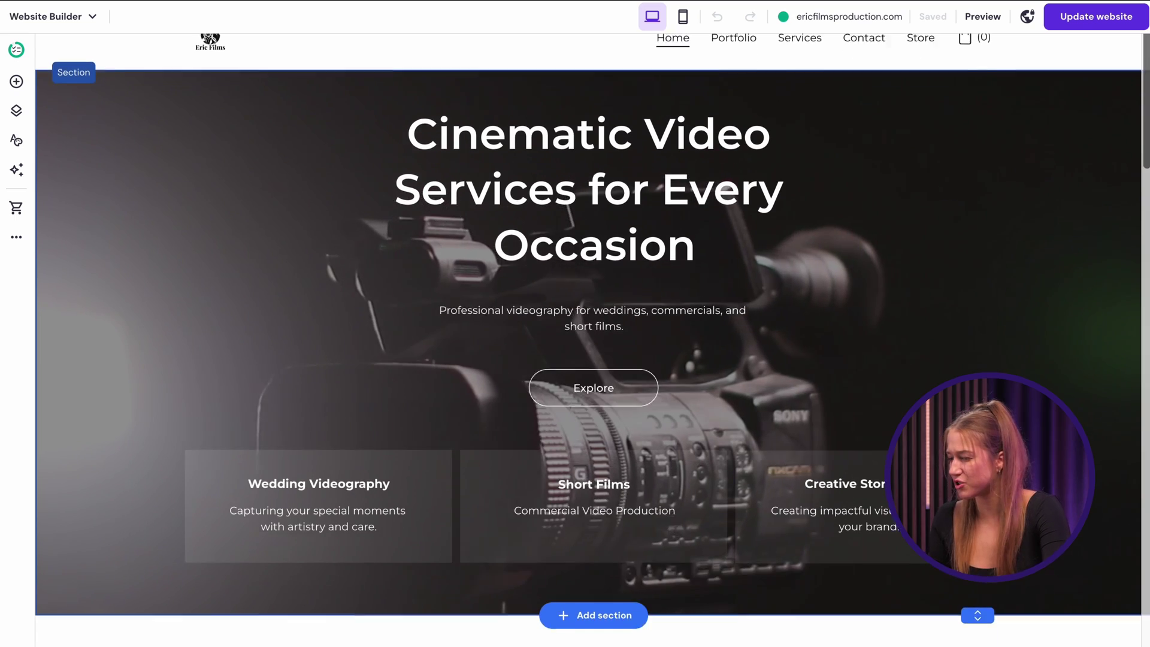
{"action": "scroll", "coordinate": [593, 335], "scroll_direction": "down", "scroll_amount": 5}
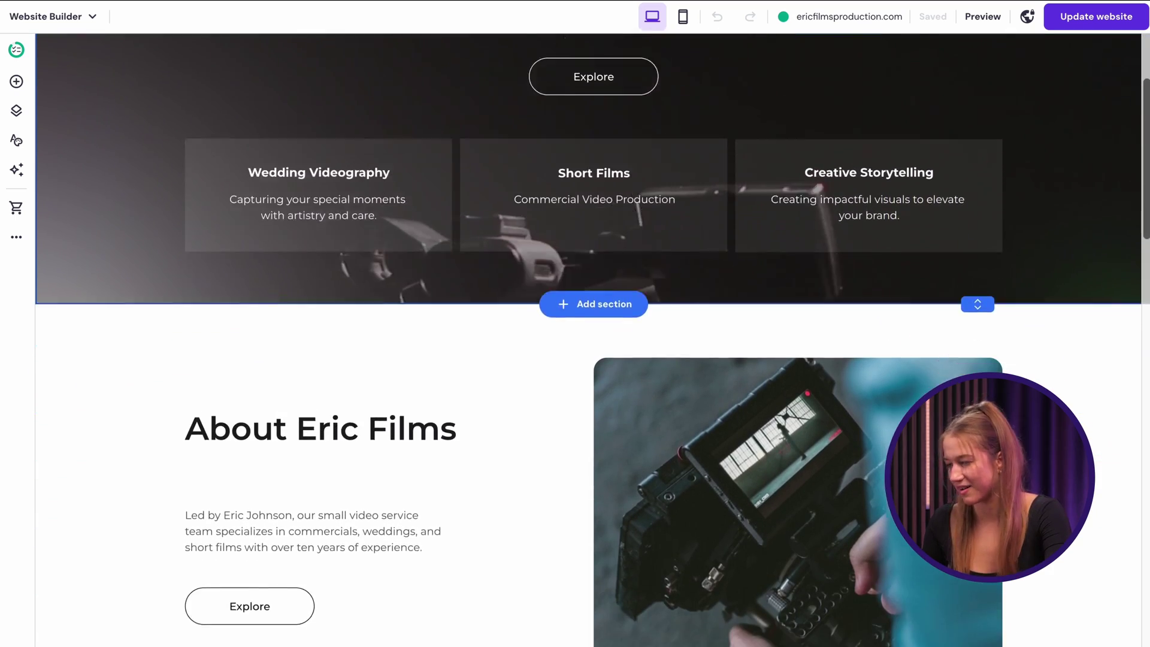